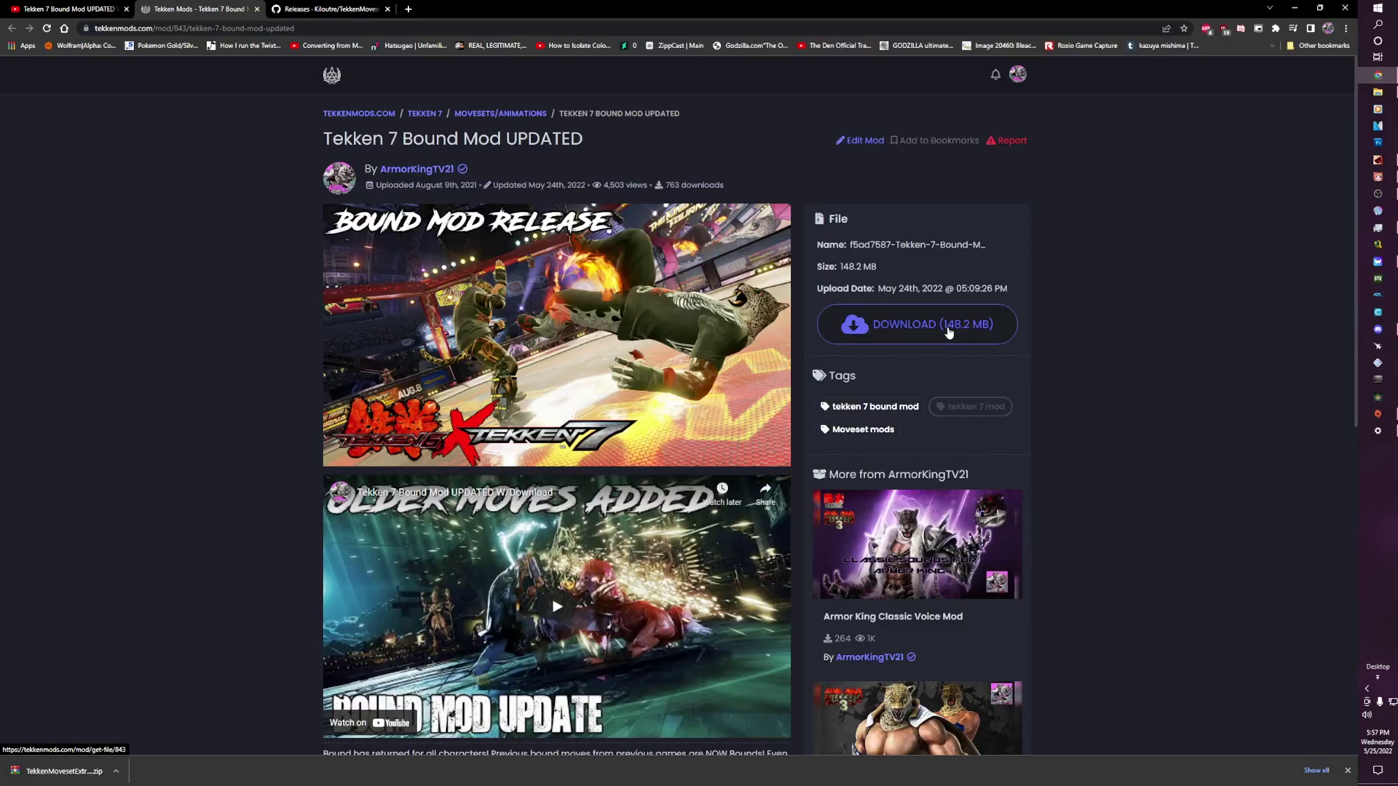
# Download the Tekken 7 Bound Mod archive from its TekkenMods page and highlight the page's web address
pyautogui.click(949, 332)
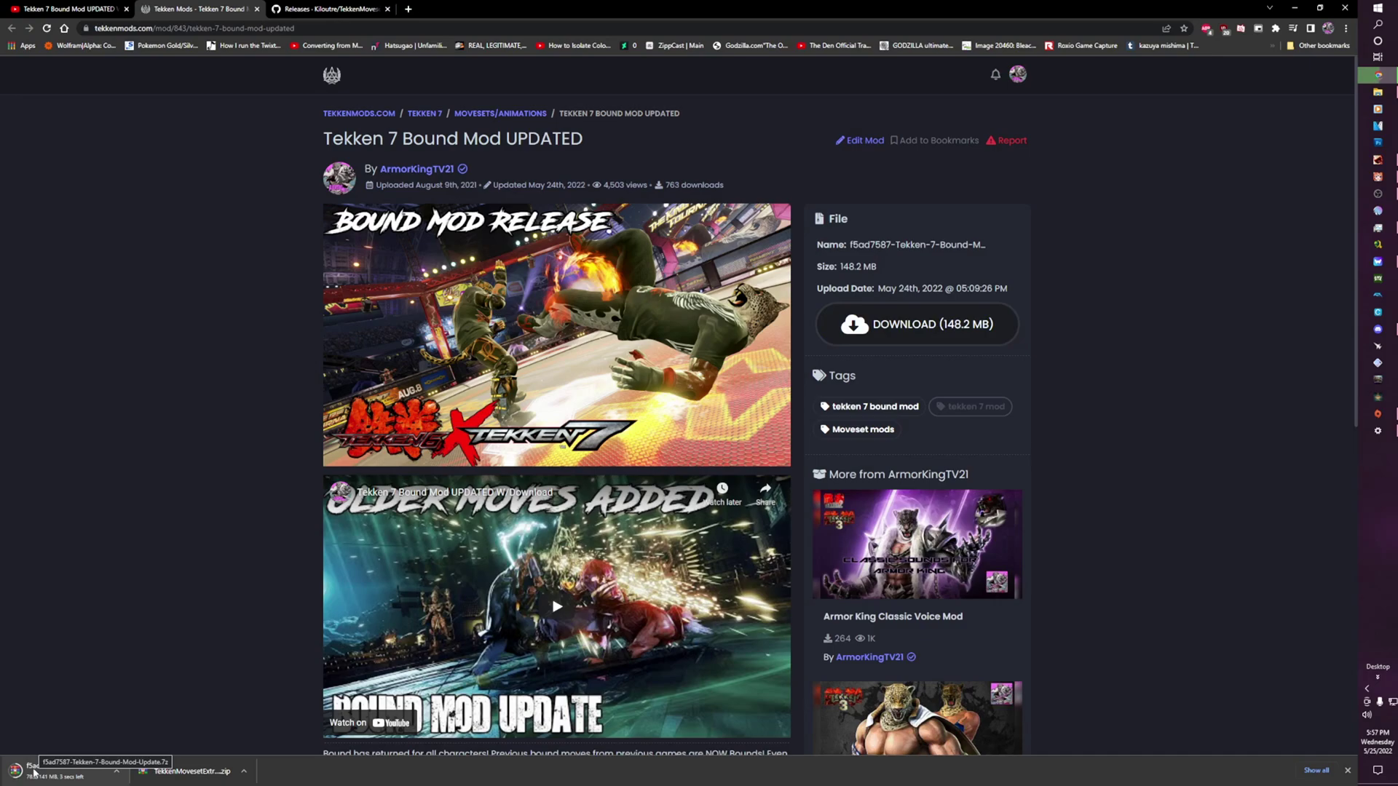
pyautogui.click(313, 27)
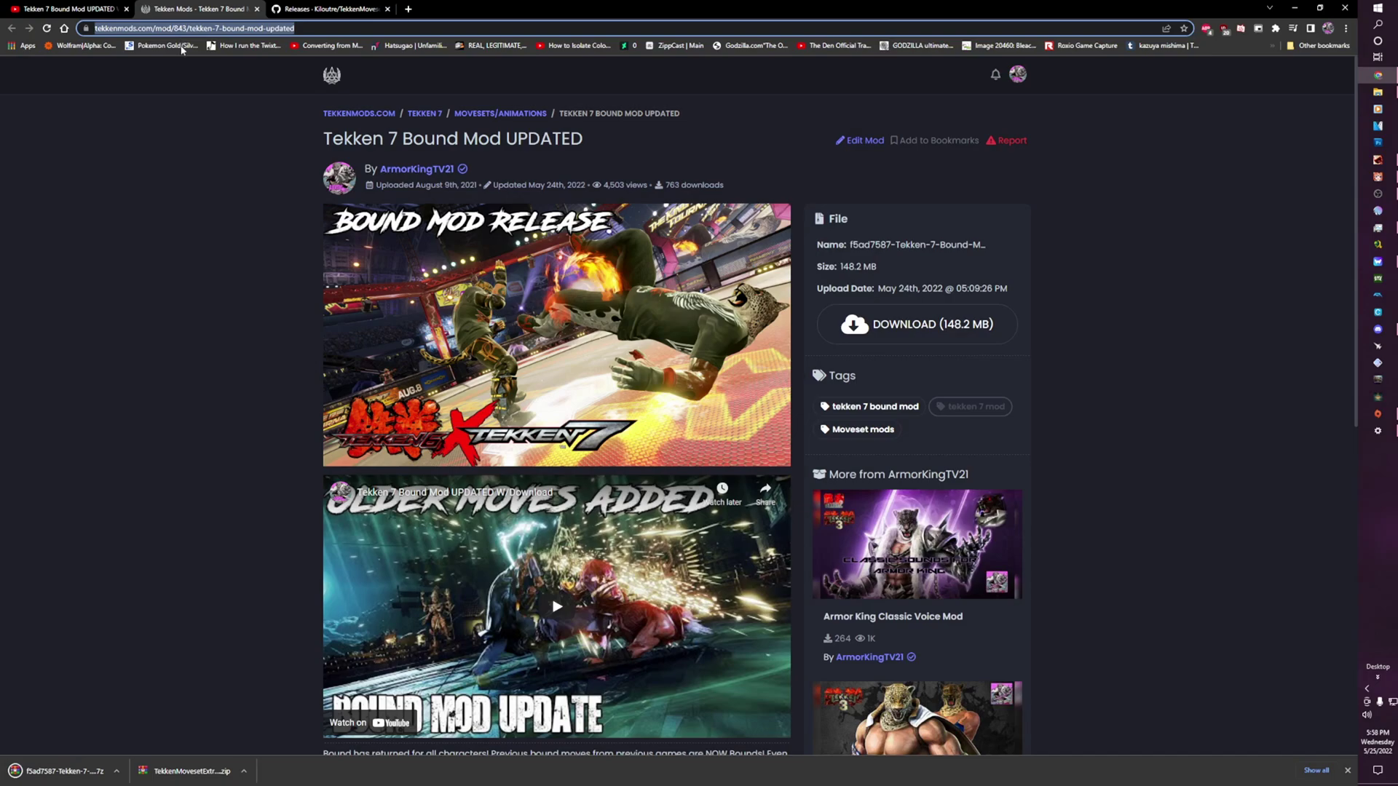
# Download TekkenMovesetExtractor.zip of release v1.0.32.33 from the Kiloutre/TekkenMovesetExtractor GitHub releases page
pyautogui.click(329, 9)
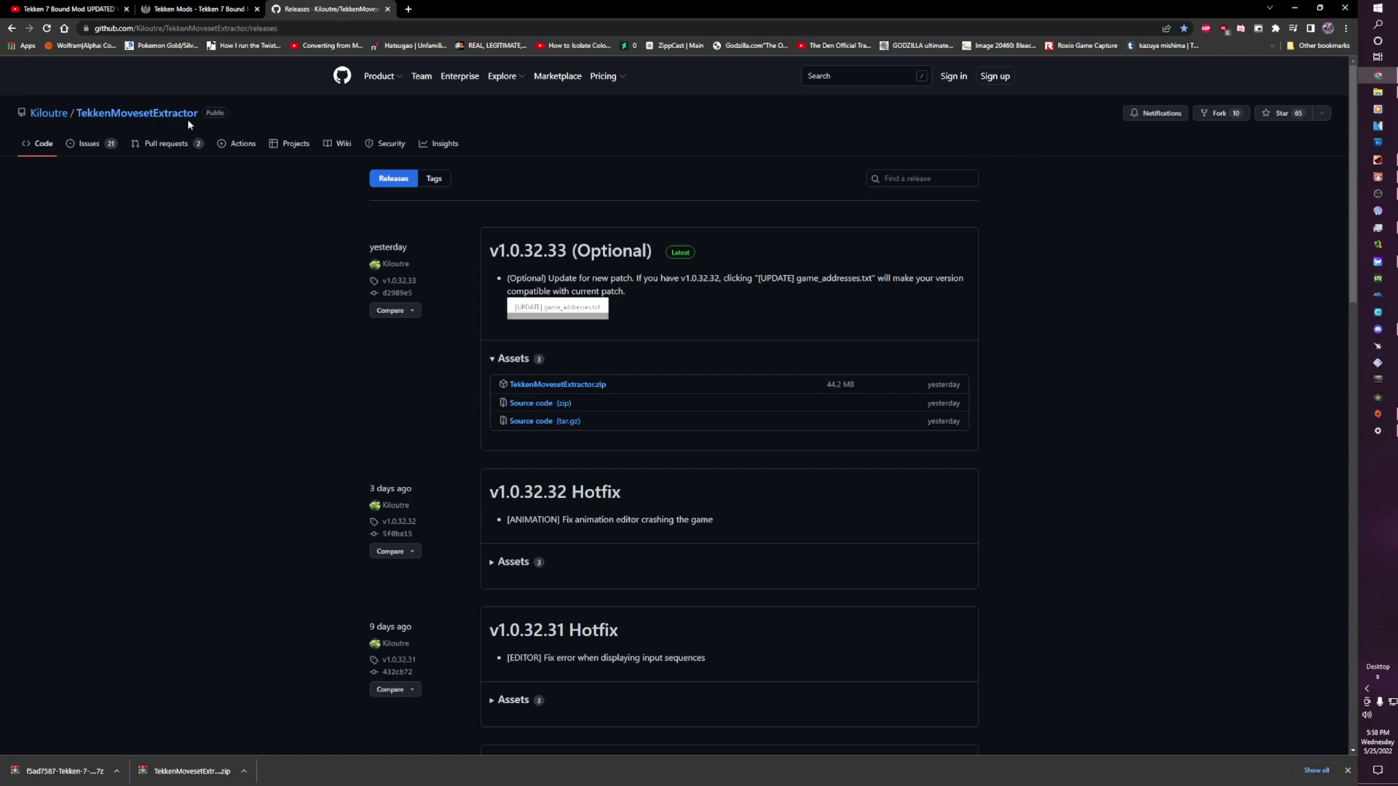
pyautogui.click(325, 24)
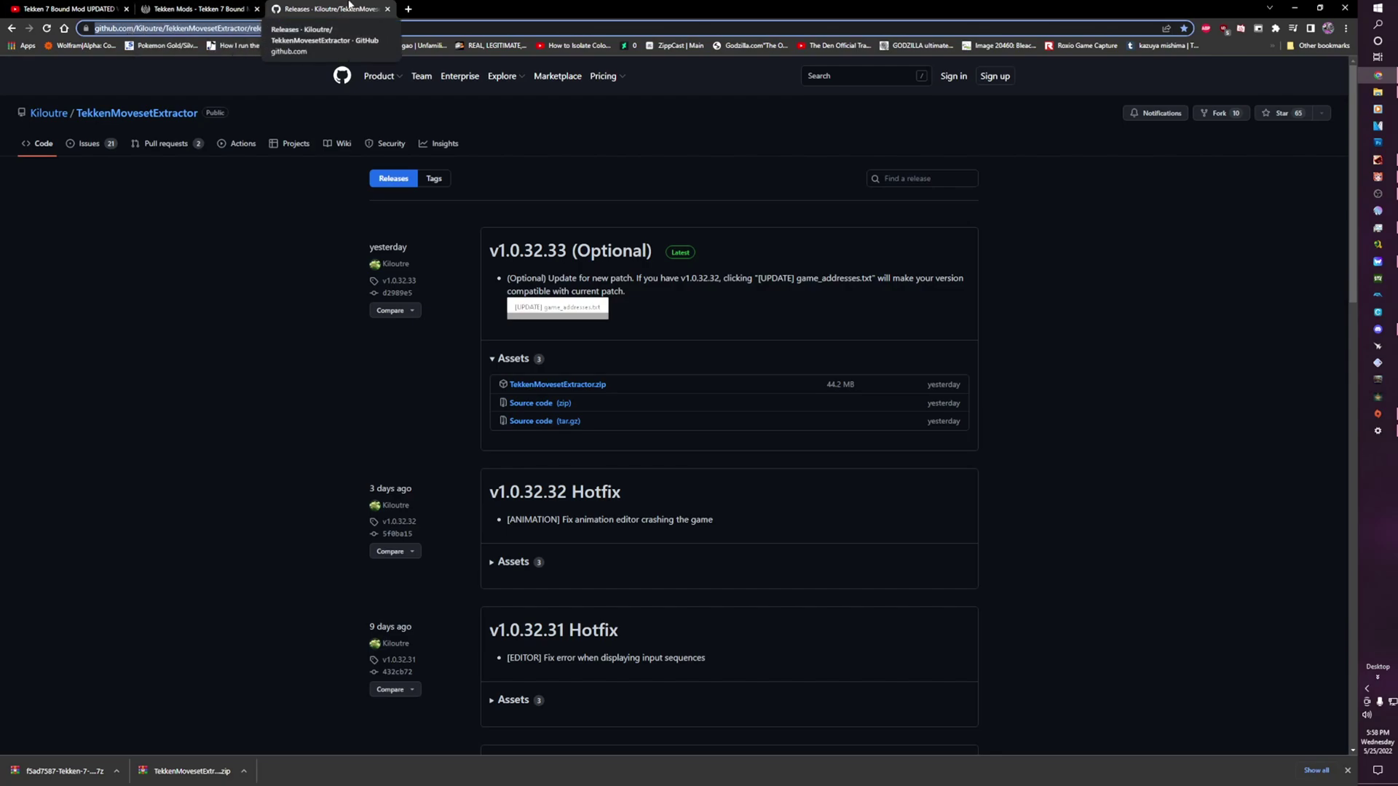
pyautogui.click(109, 8)
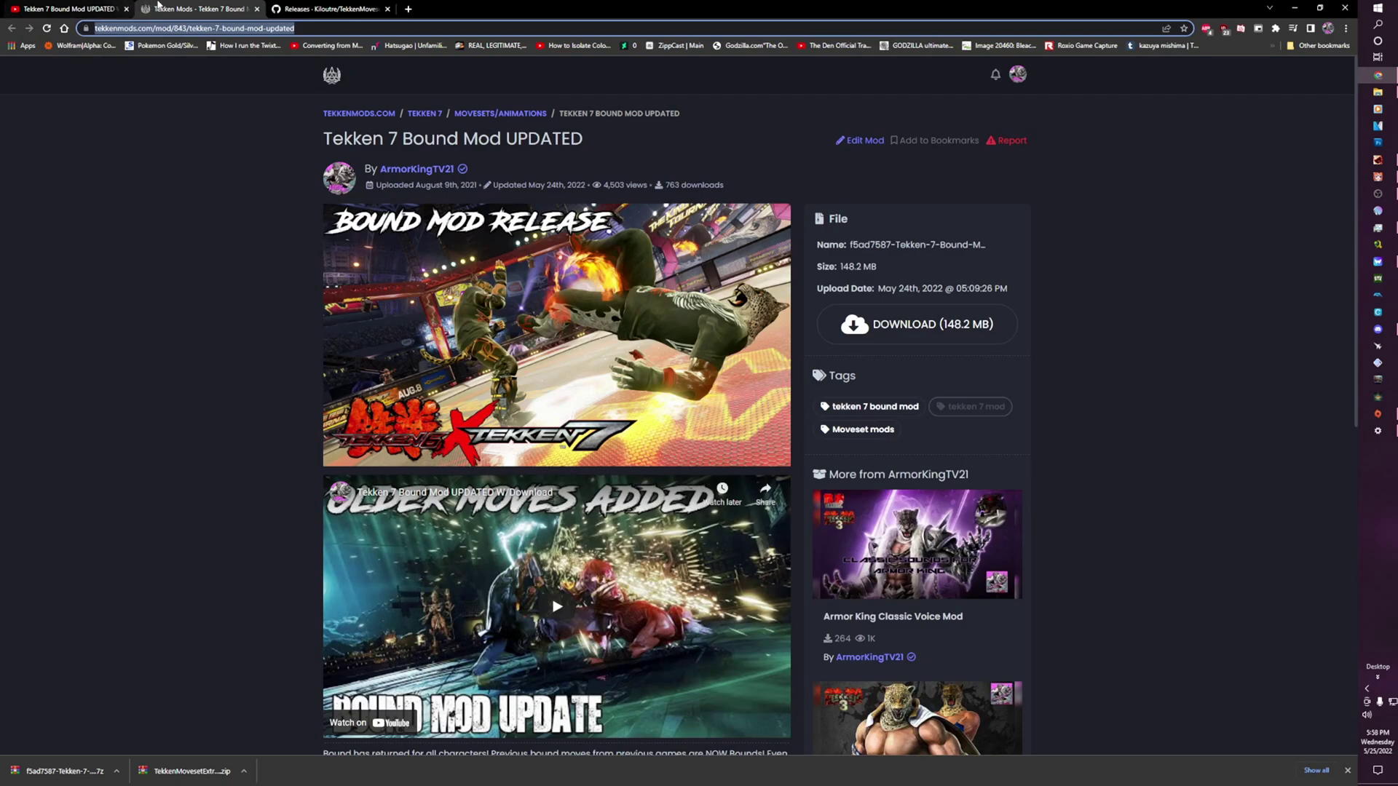
pyautogui.click(327, 9)
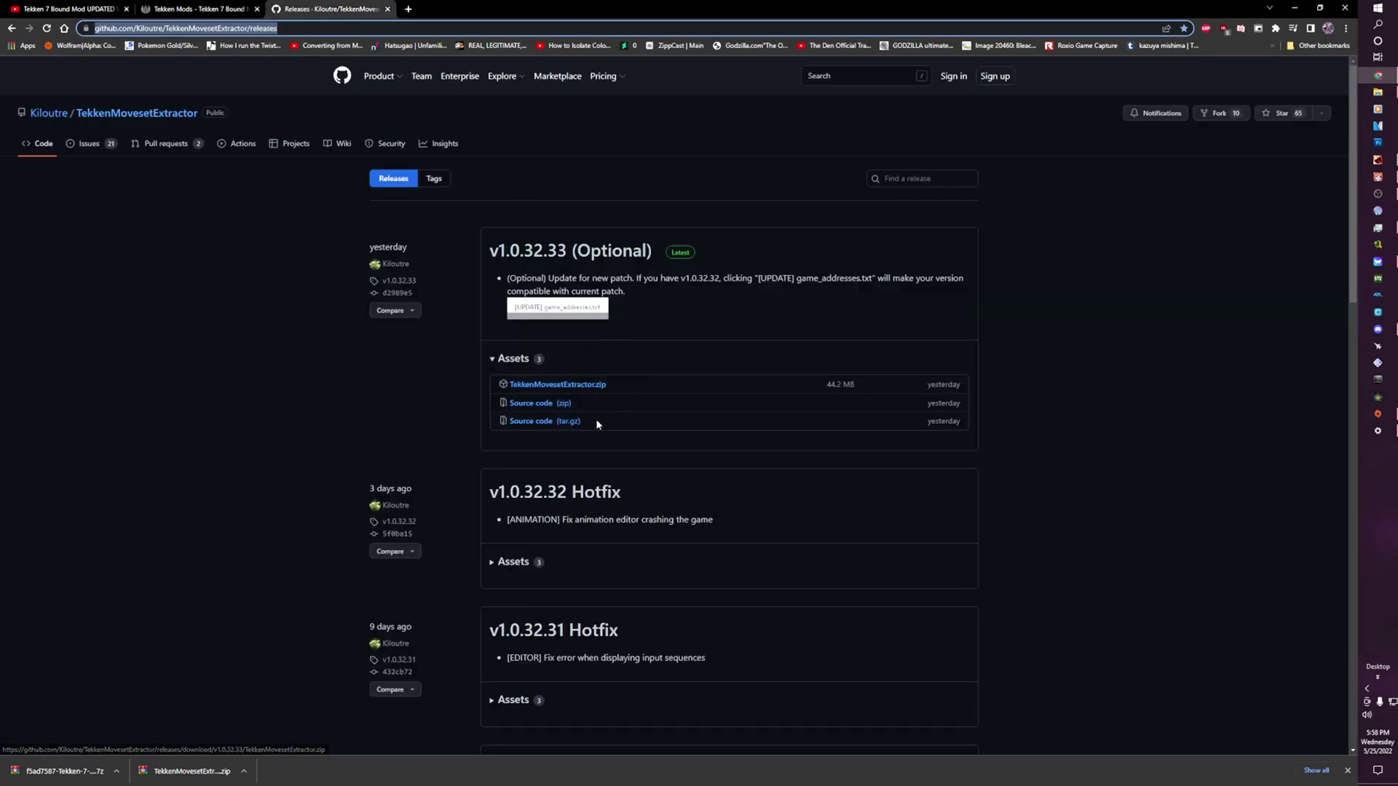
pyautogui.click(560, 385)
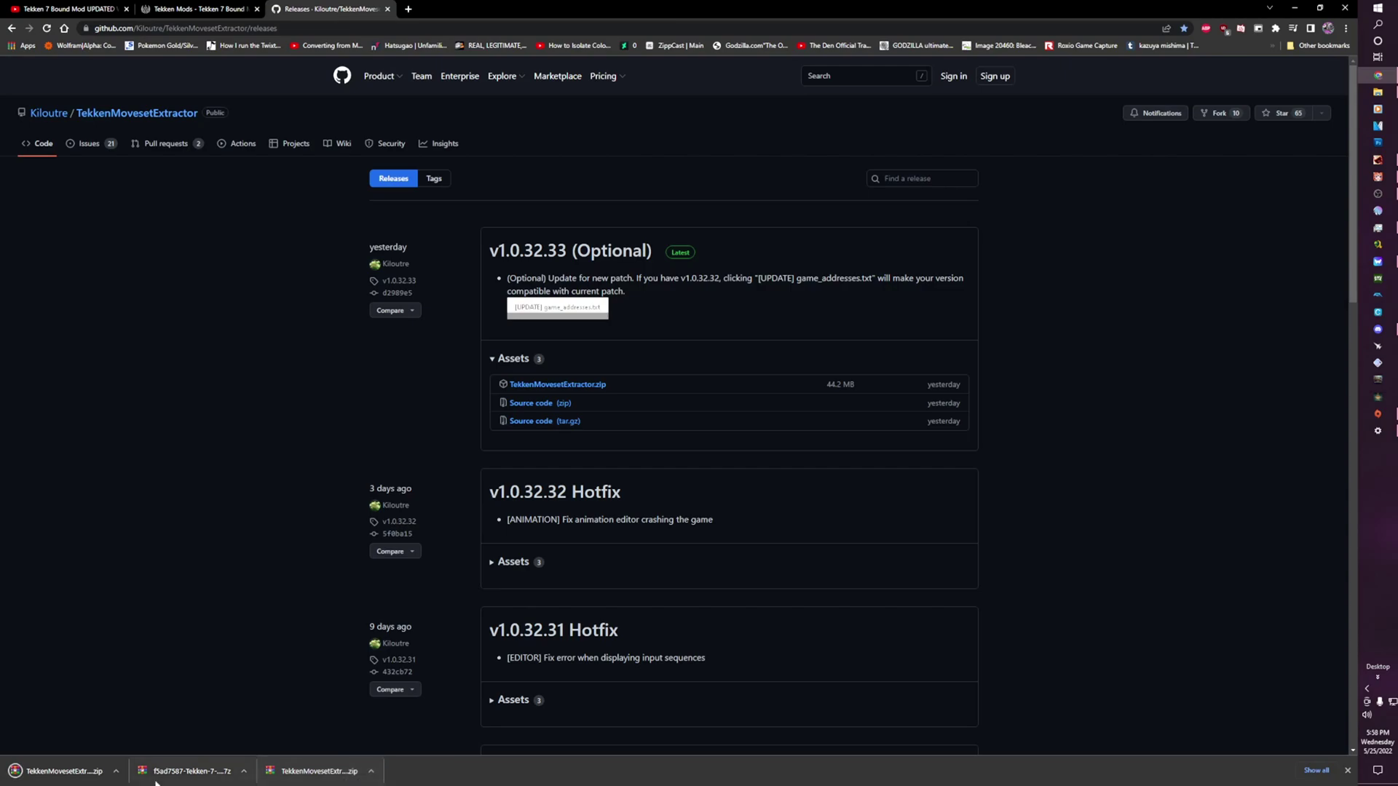
pyautogui.click(325, 777)
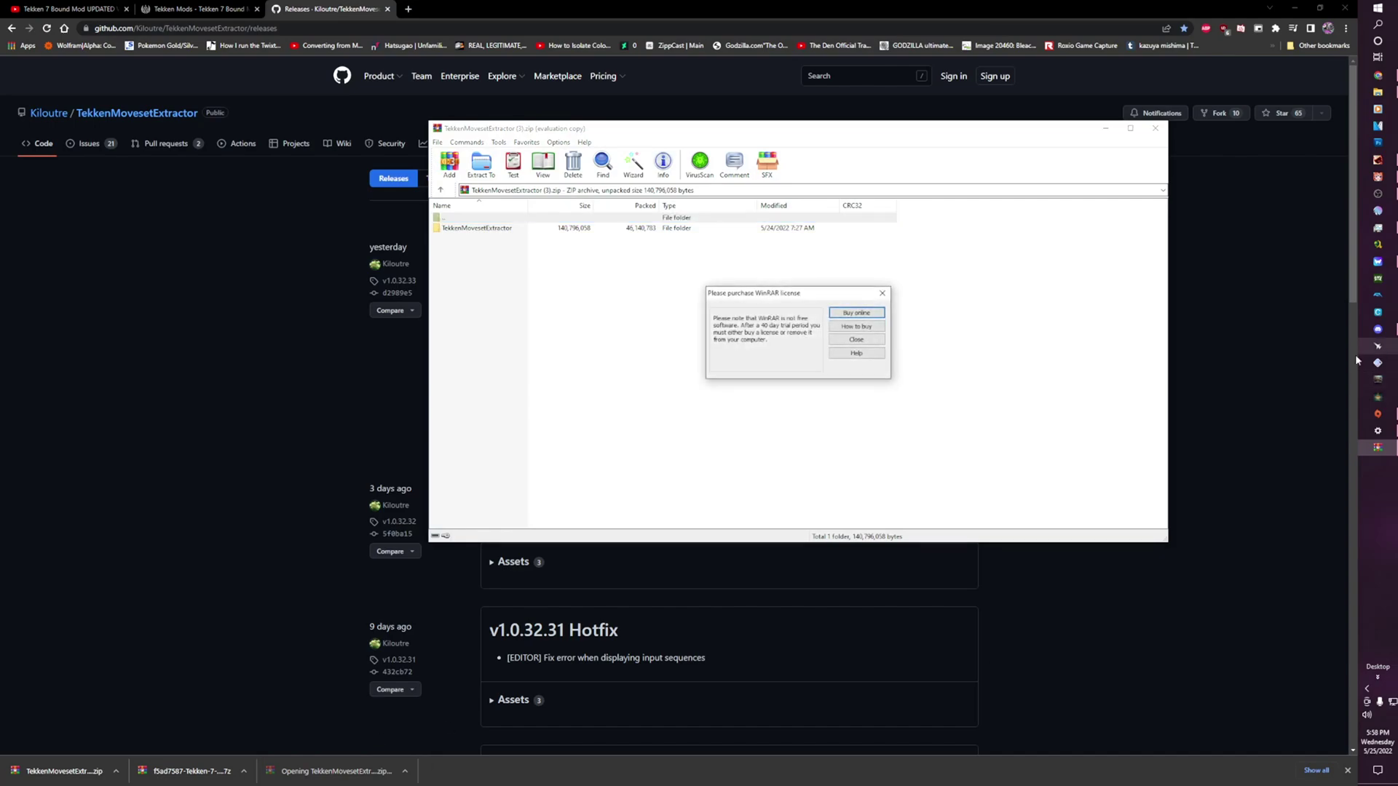
pyautogui.click(855, 340)
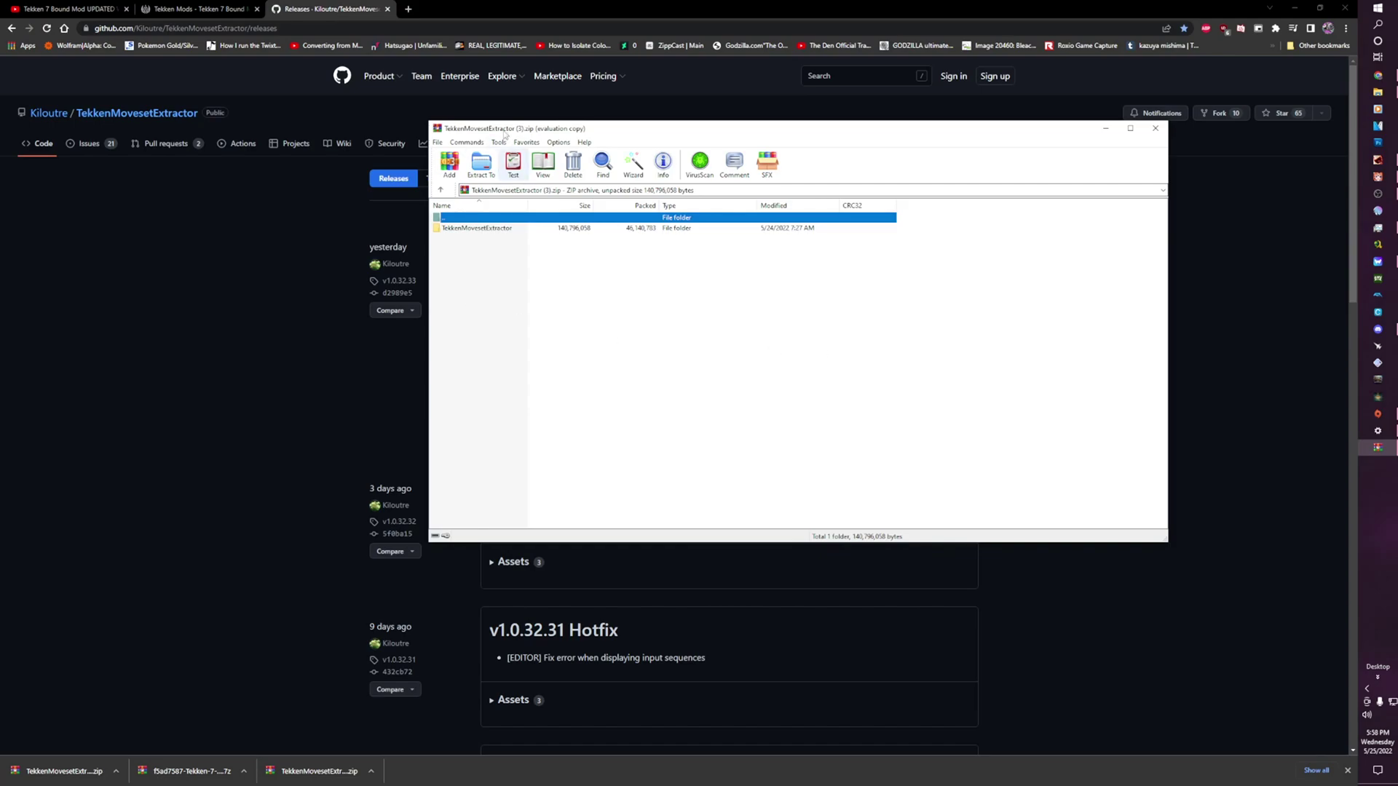
pyautogui.click(481, 164)
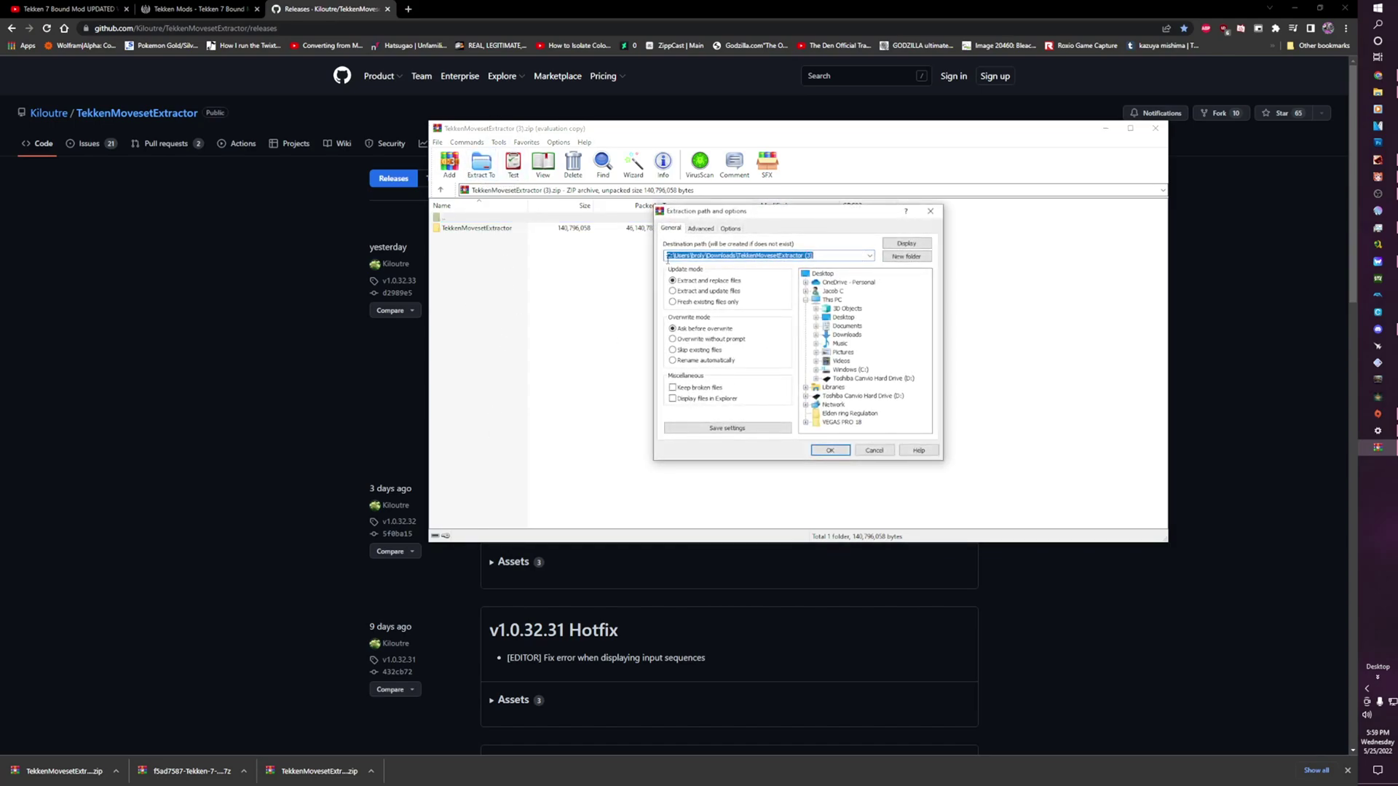
pyautogui.click(880, 452)
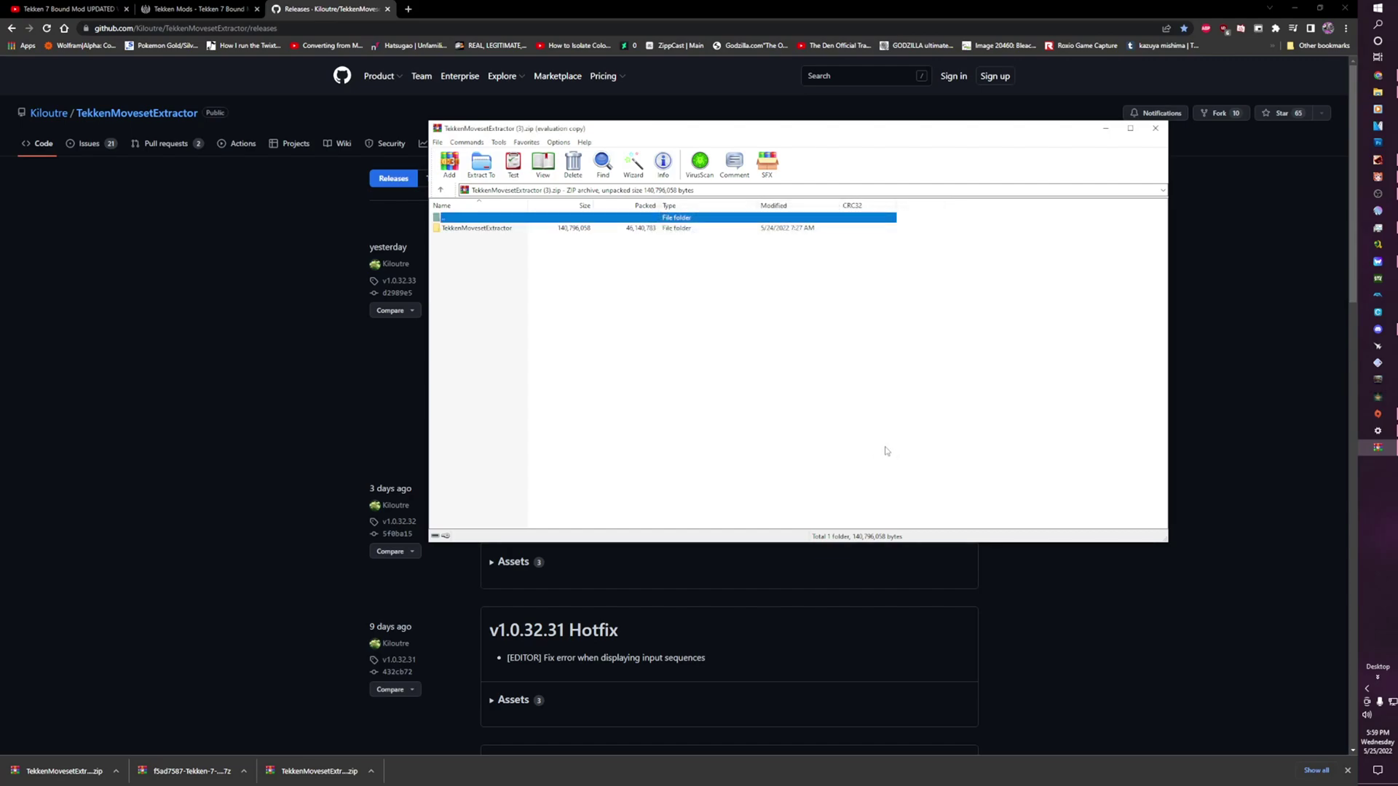
pyautogui.click(1158, 133)
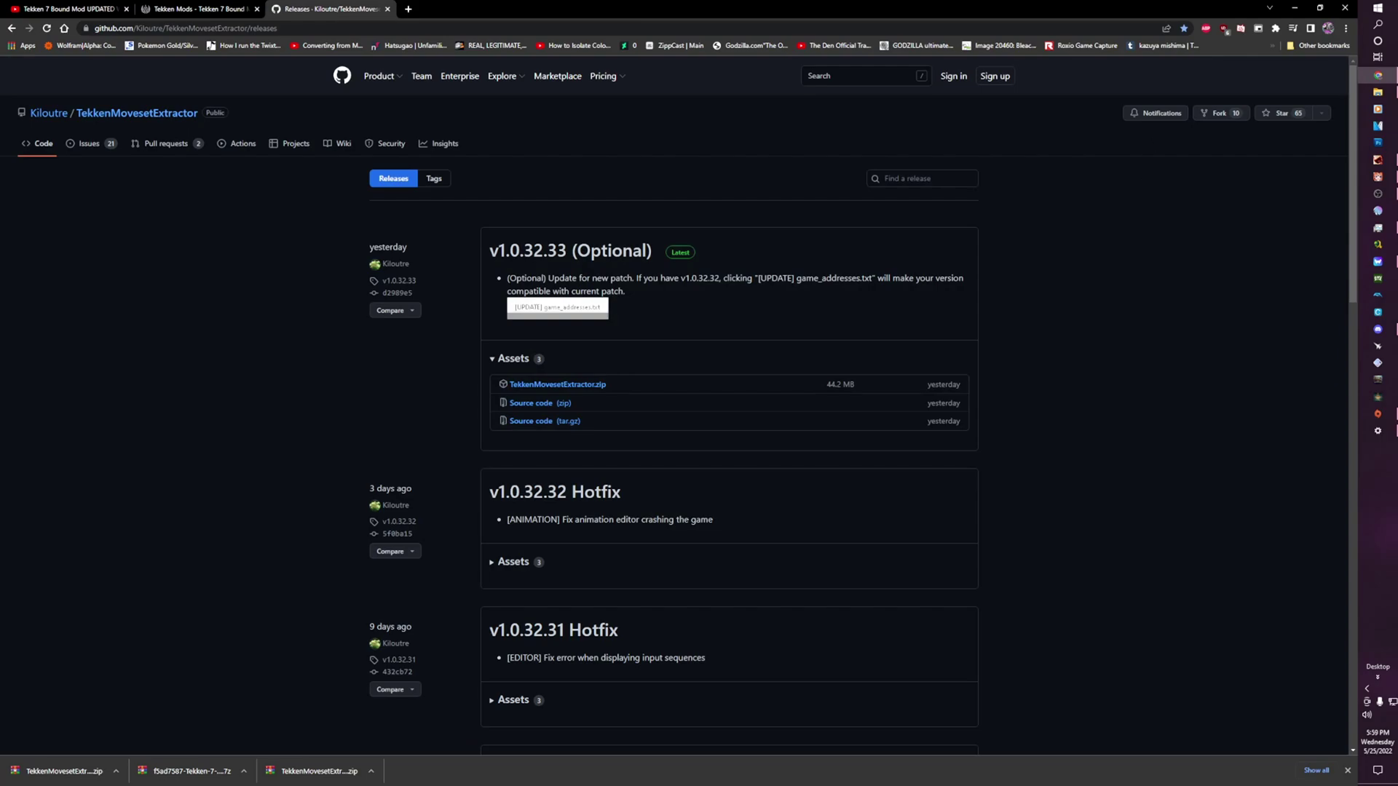
# Close the GitHub releases page and open the downloaded Tekken 7 Bound Mod 7z archive in WinRAR
pyautogui.click(387, 10)
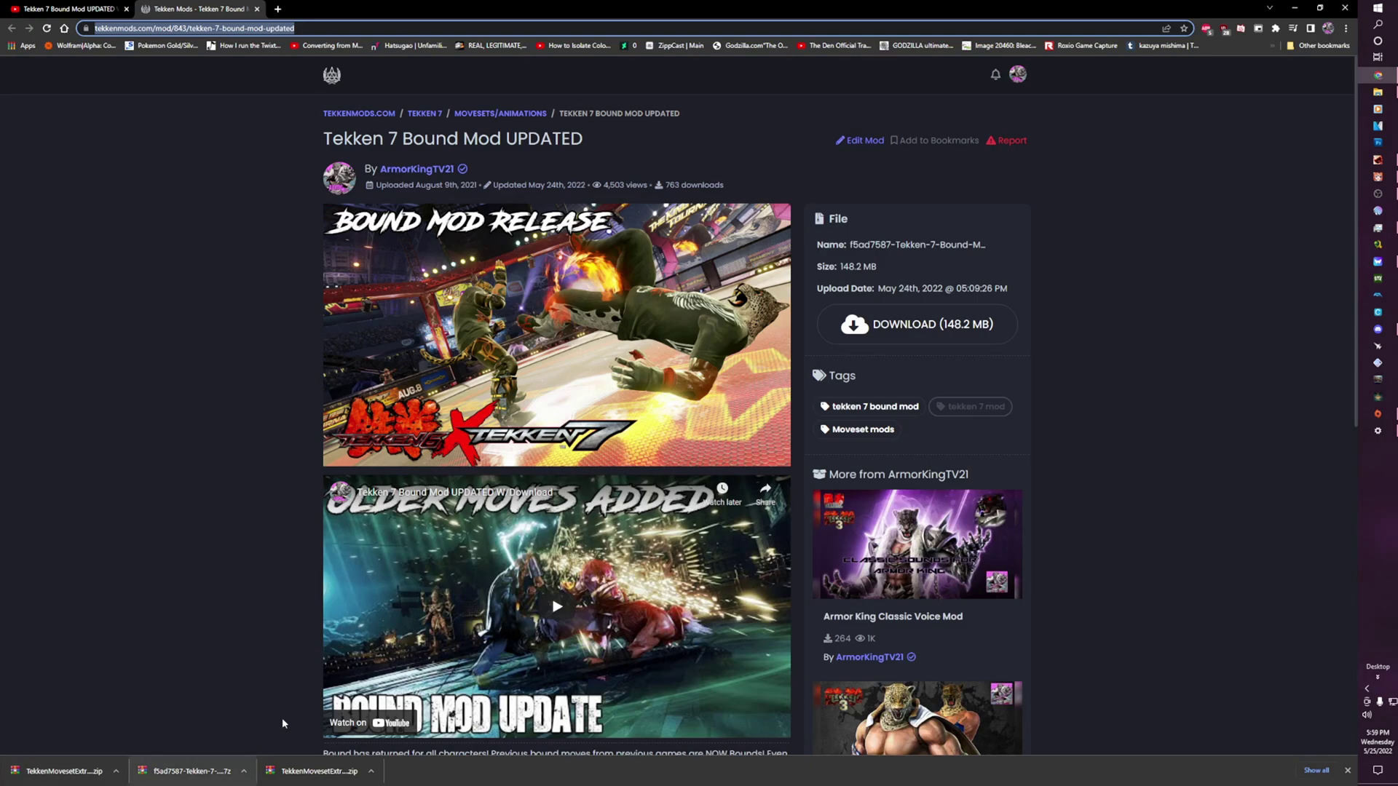
pyautogui.click(215, 773)
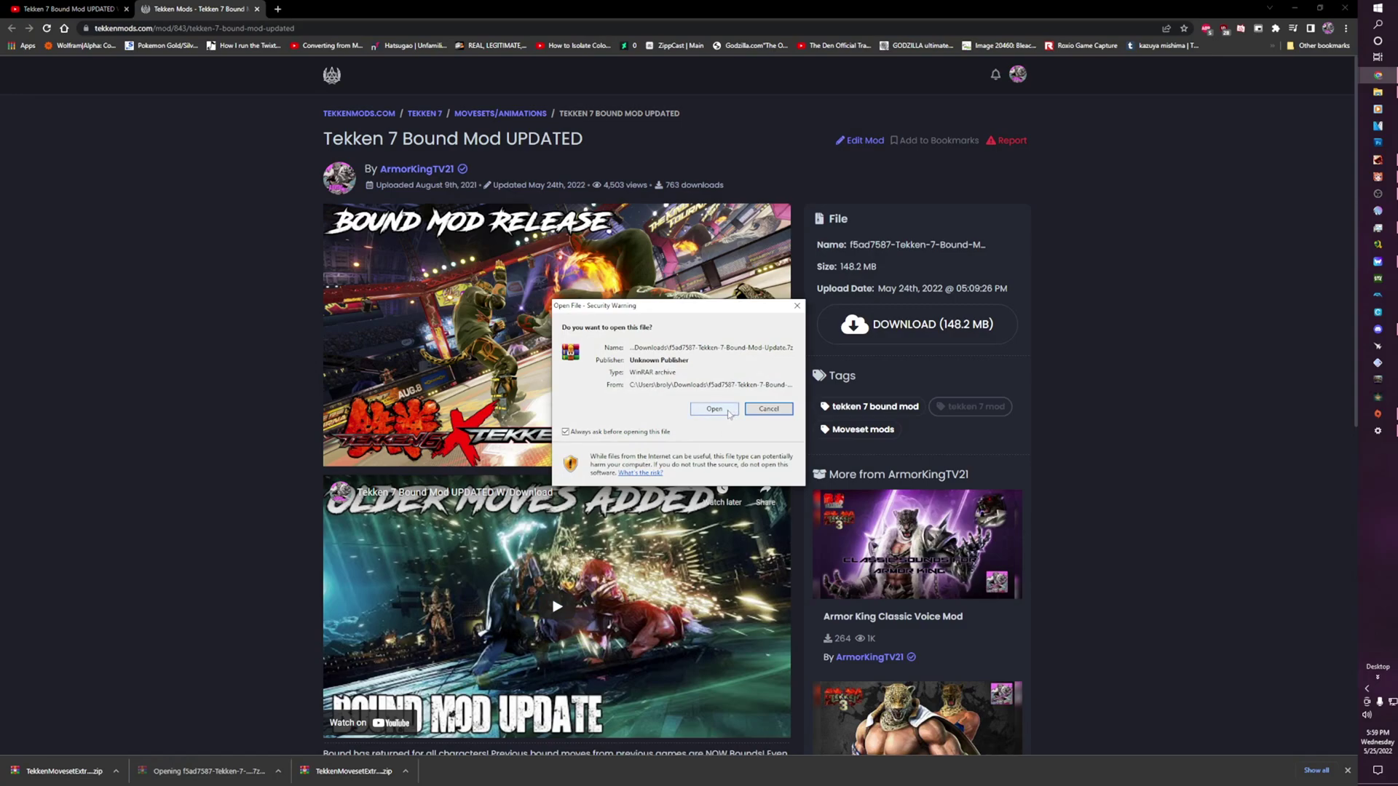
pyautogui.click(714, 410)
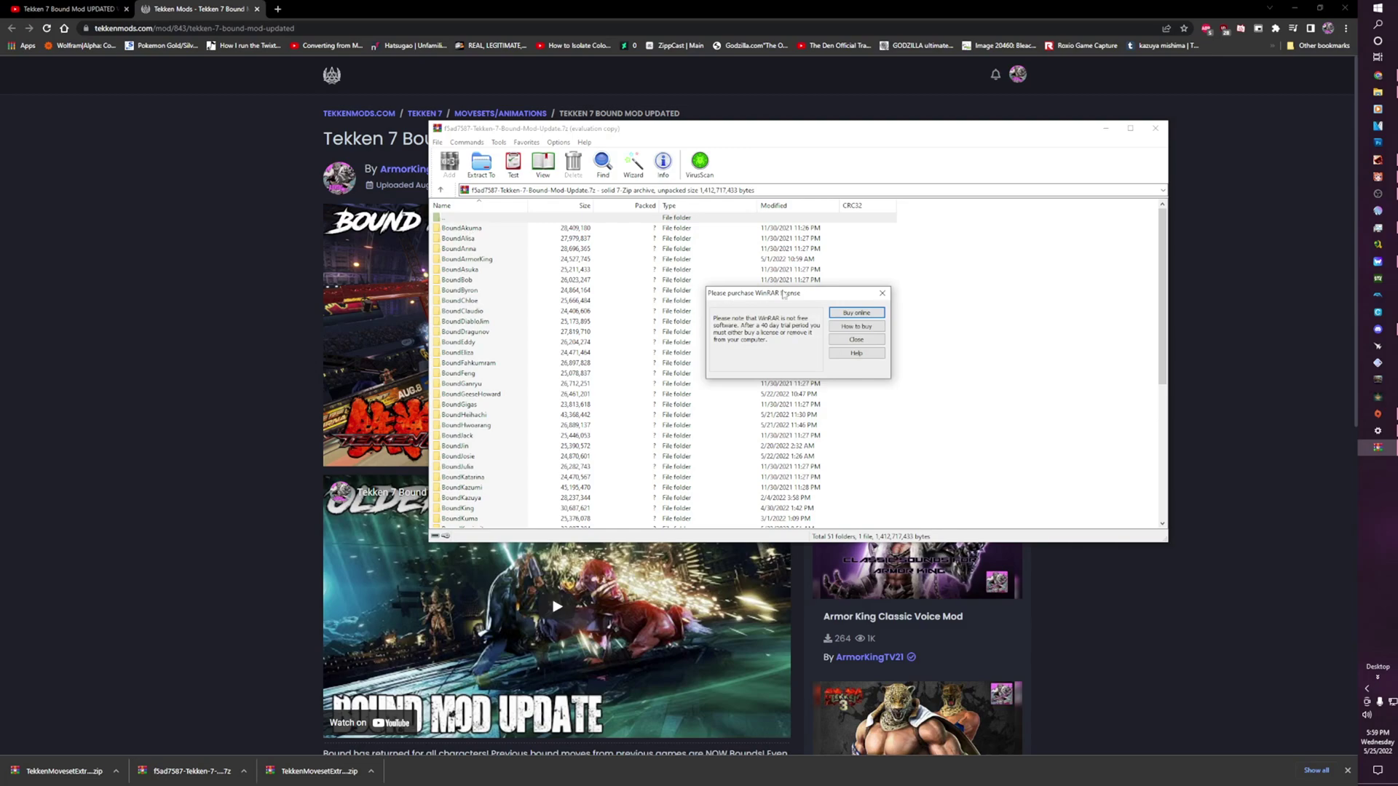
pyautogui.click(863, 339)
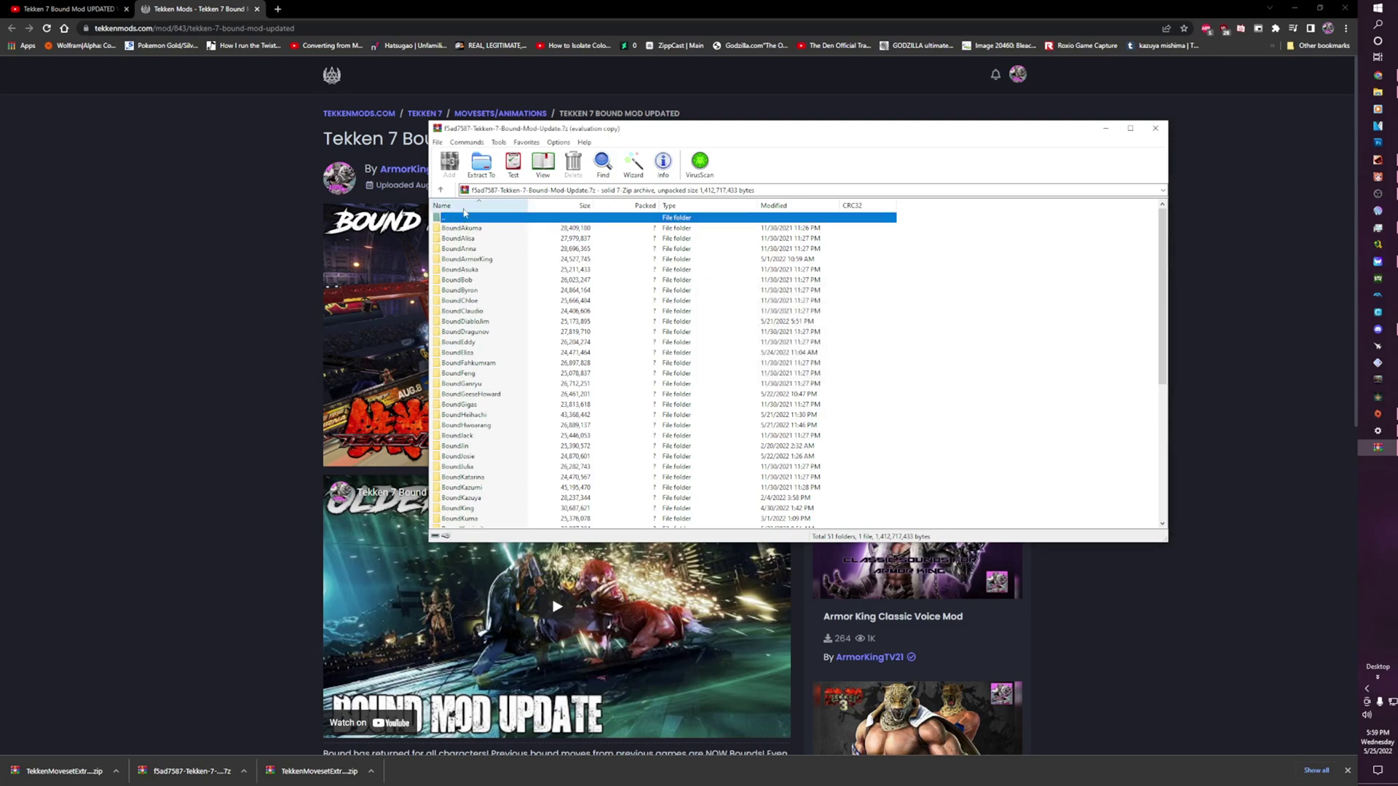
# Look through the Bound mod archive's contents, from the character folders to the Bound Mod Read Me.txt file
pyautogui.click(474, 228)
pyautogui.scroll(-8, 513, 346)
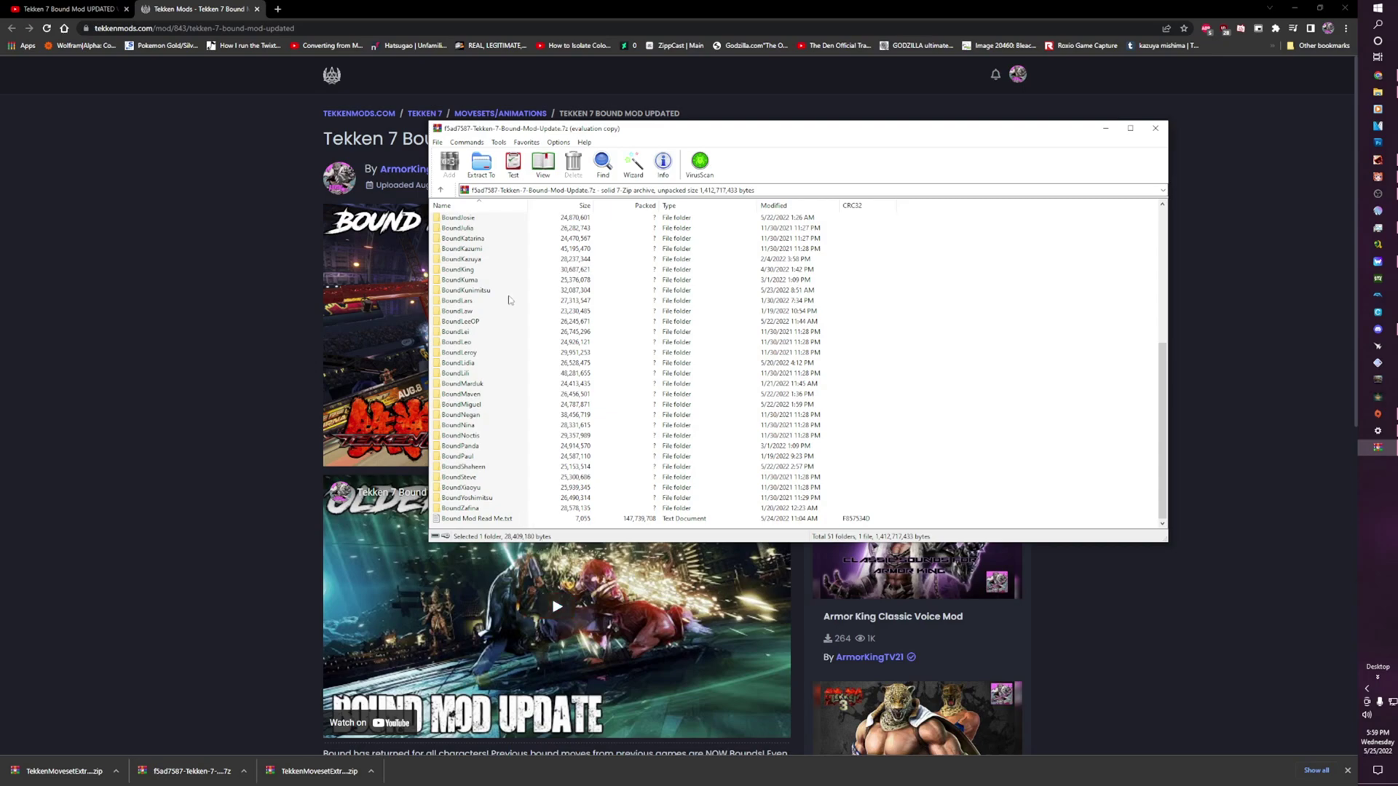
pyautogui.click(539, 518)
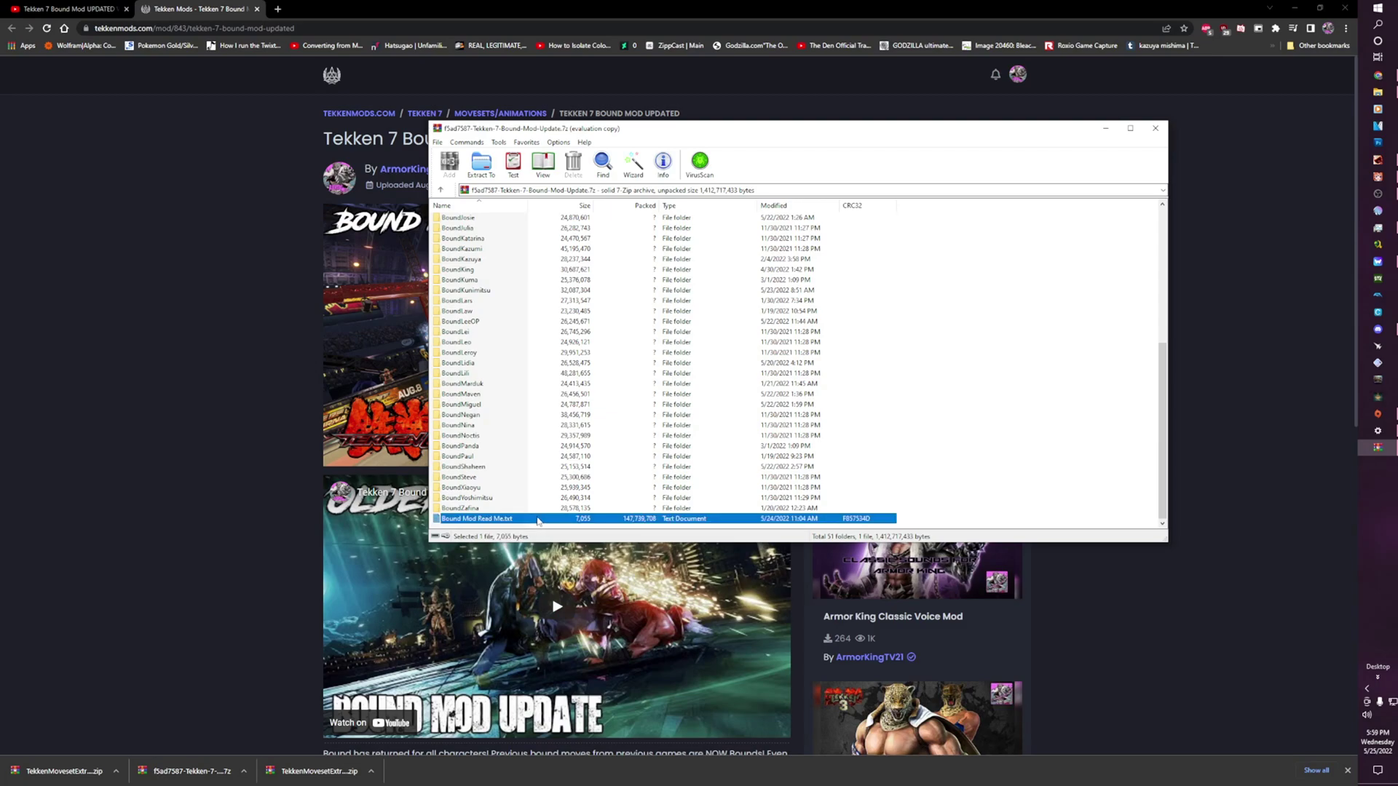
pyautogui.click(532, 510)
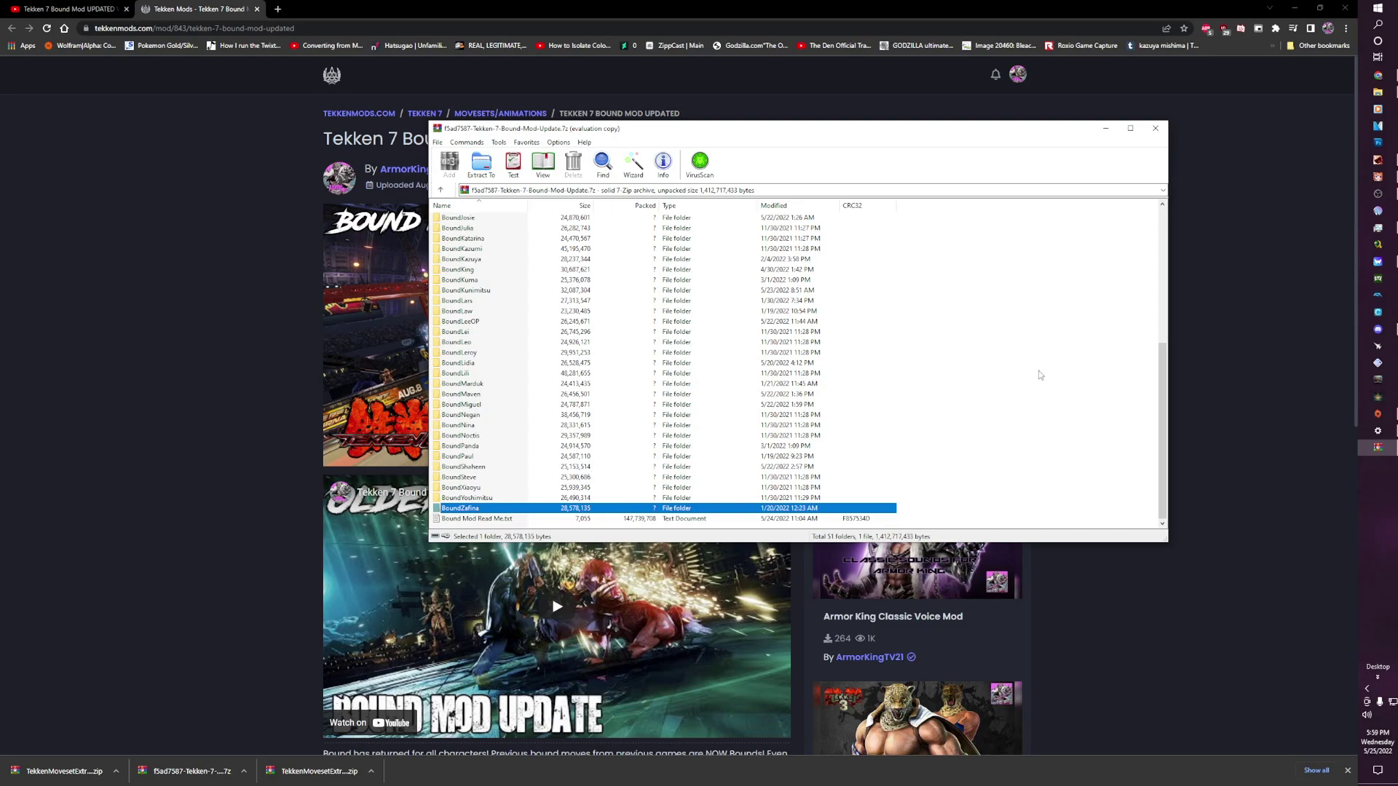
pyautogui.scroll(6, 1040, 375)
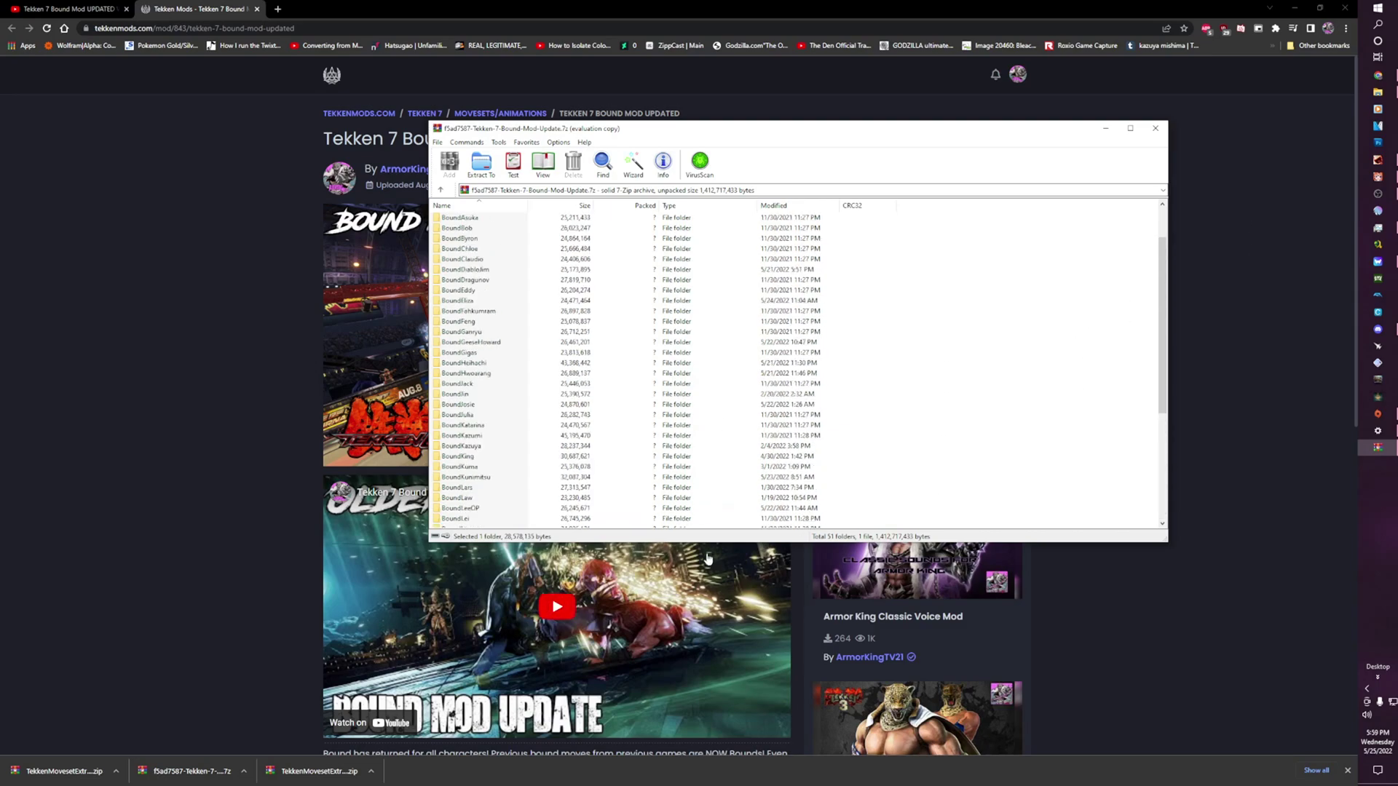
pyautogui.scroll(2, 578, 283)
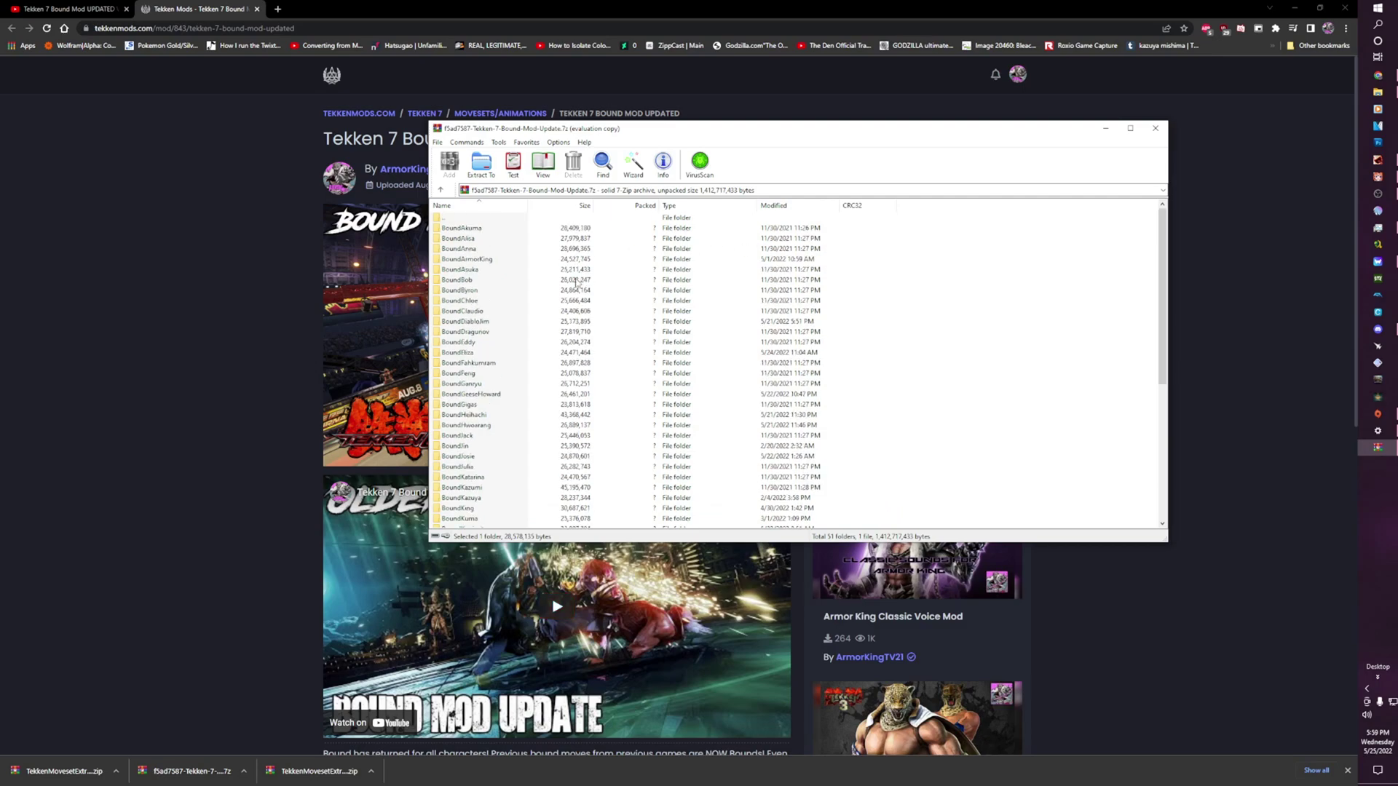
pyautogui.click(502, 217)
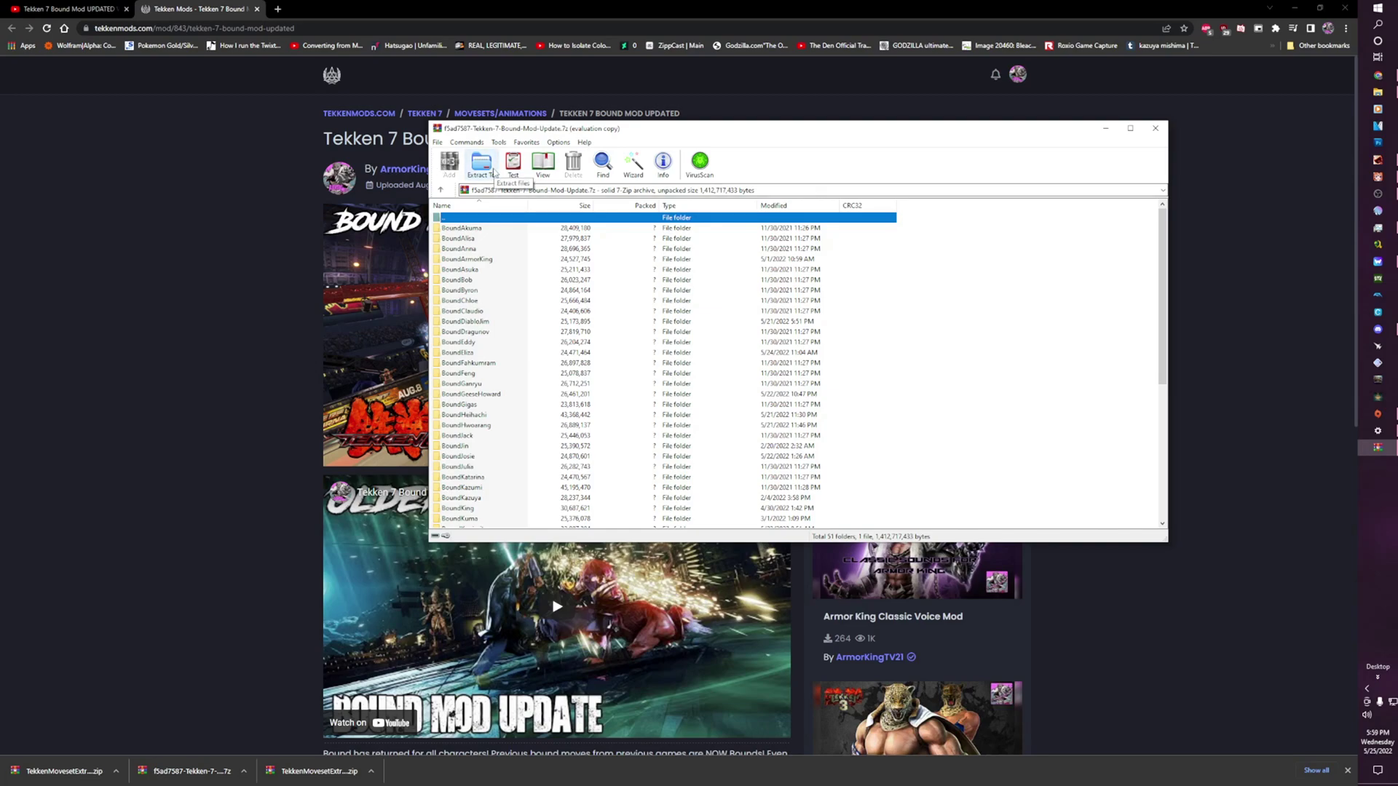
# Switch to File Explorer and go from Downloads through TekkenMovesetExtractor (1) into the extractor's extracted_chars folder
pyautogui.click(1377, 92)
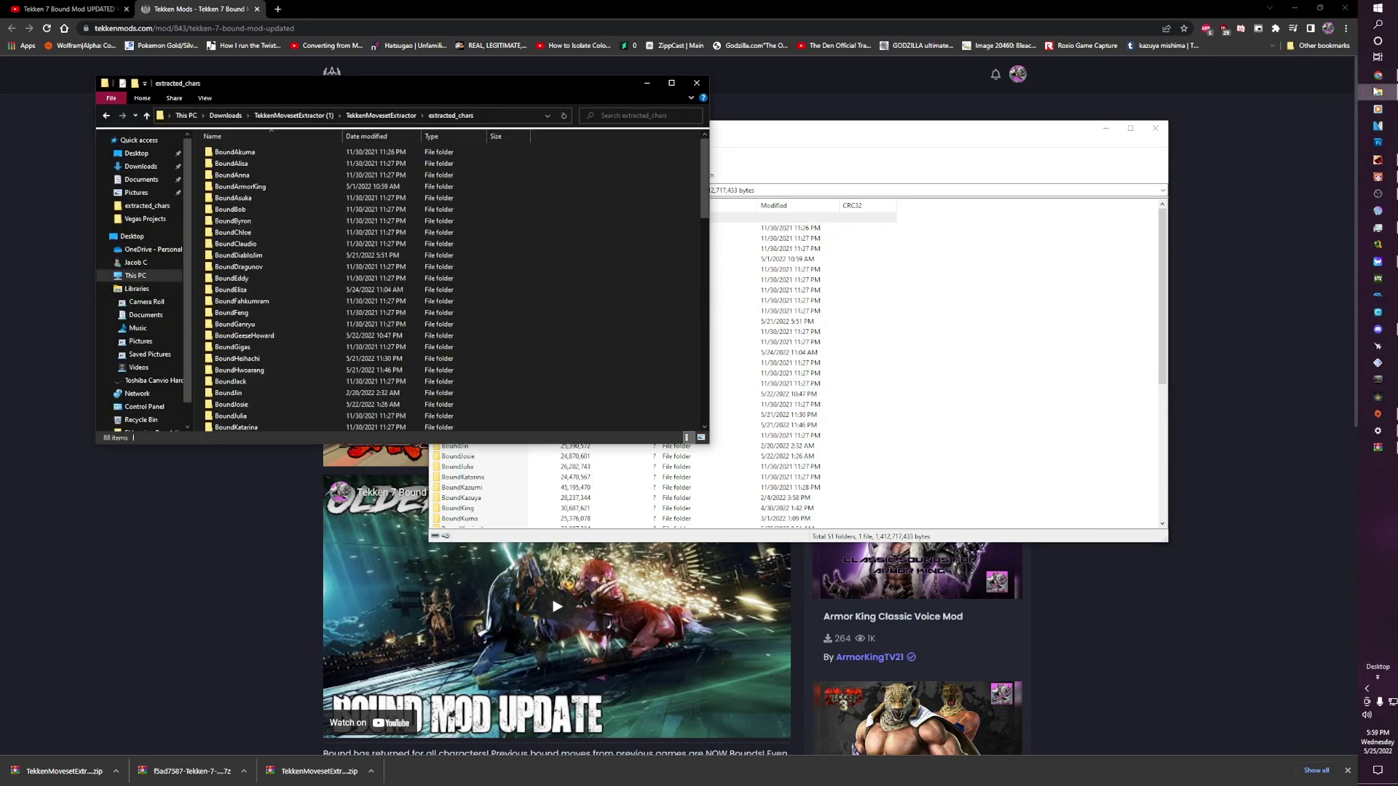
pyautogui.click(381, 115)
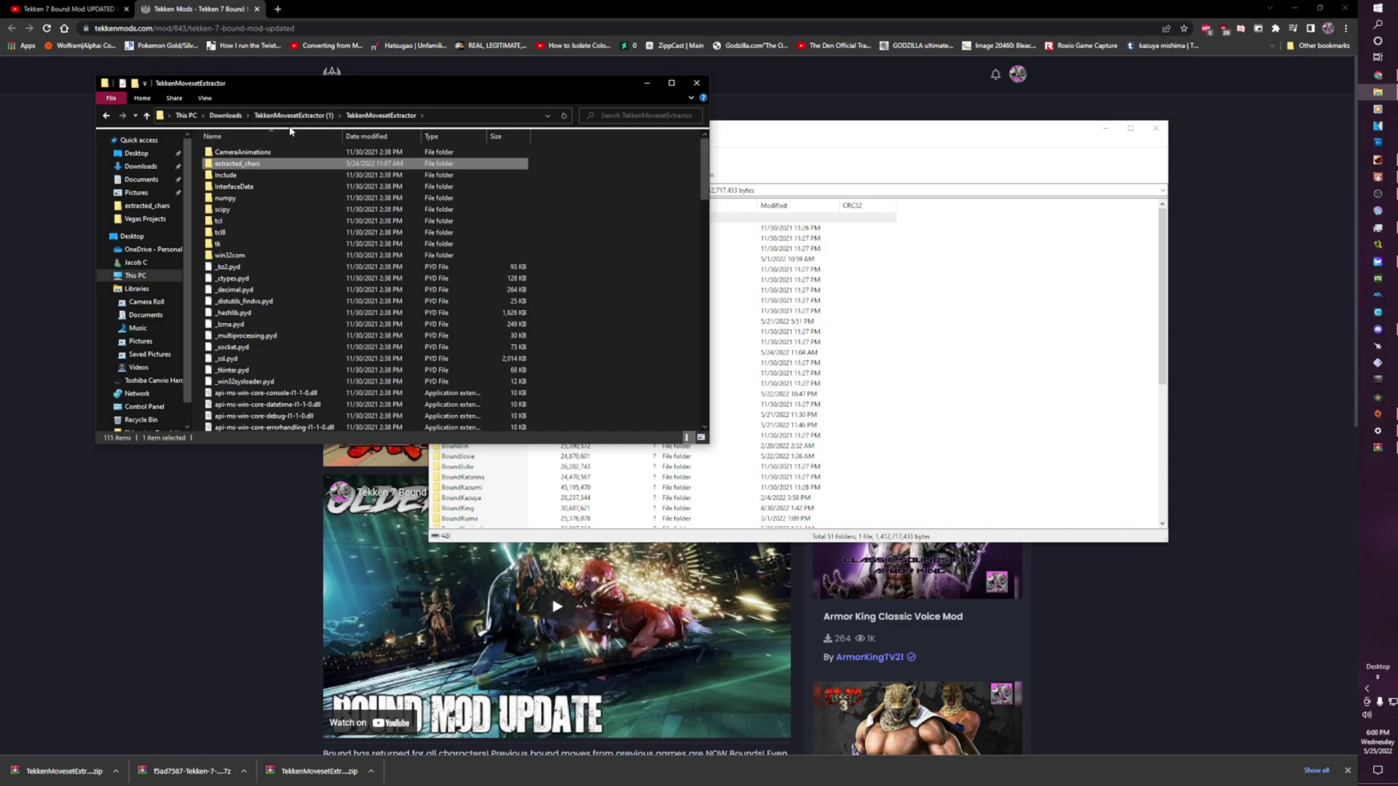
pyautogui.click(227, 115)
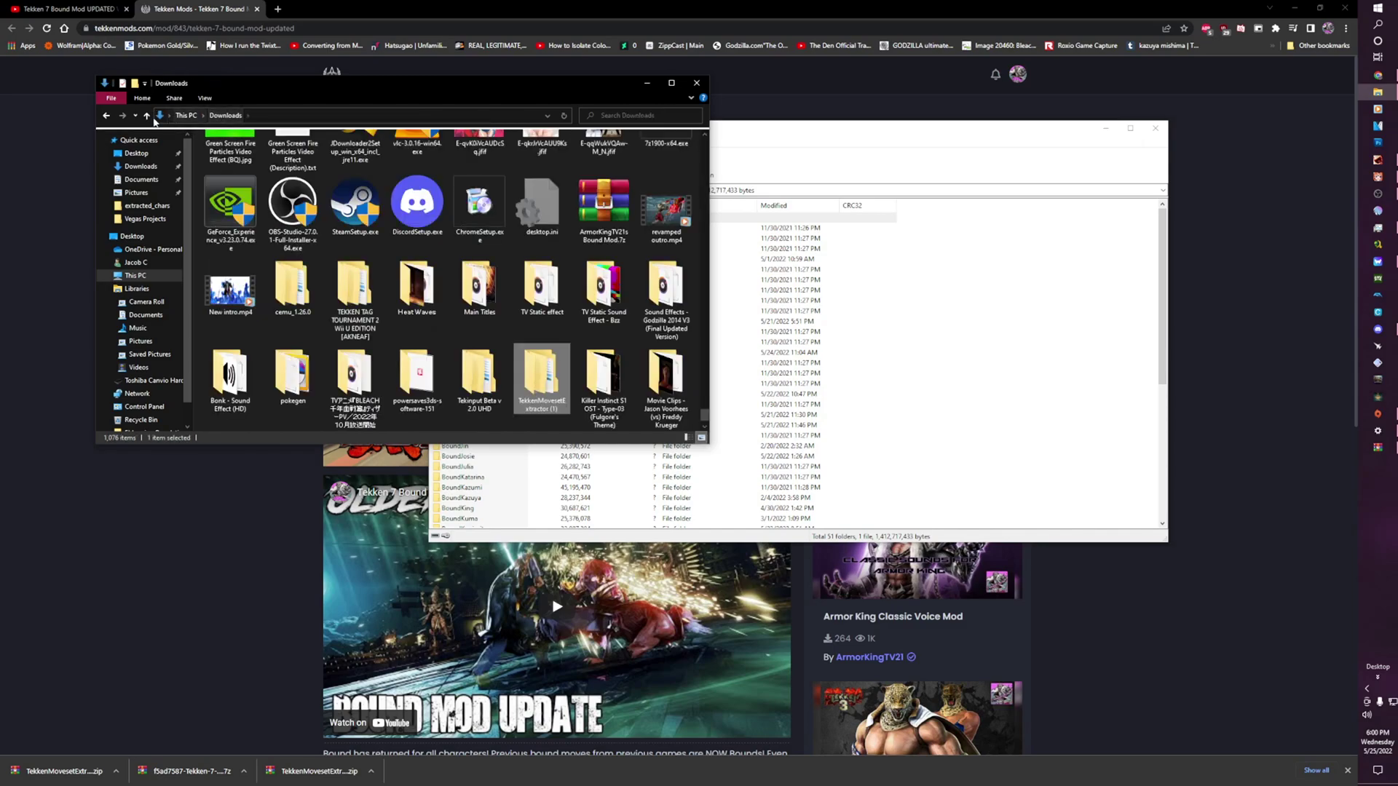
pyautogui.doubleClick(541, 364)
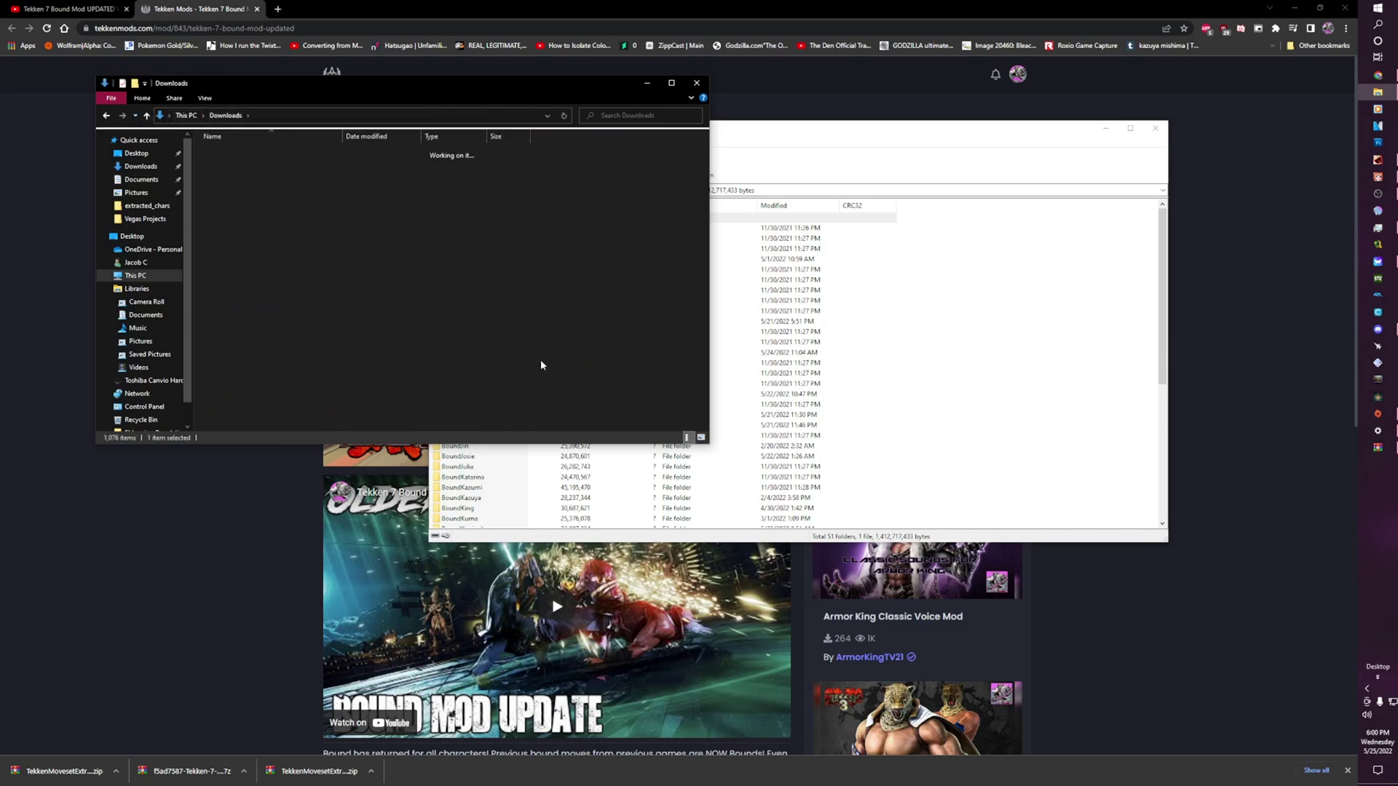
pyautogui.doubleClick(312, 152)
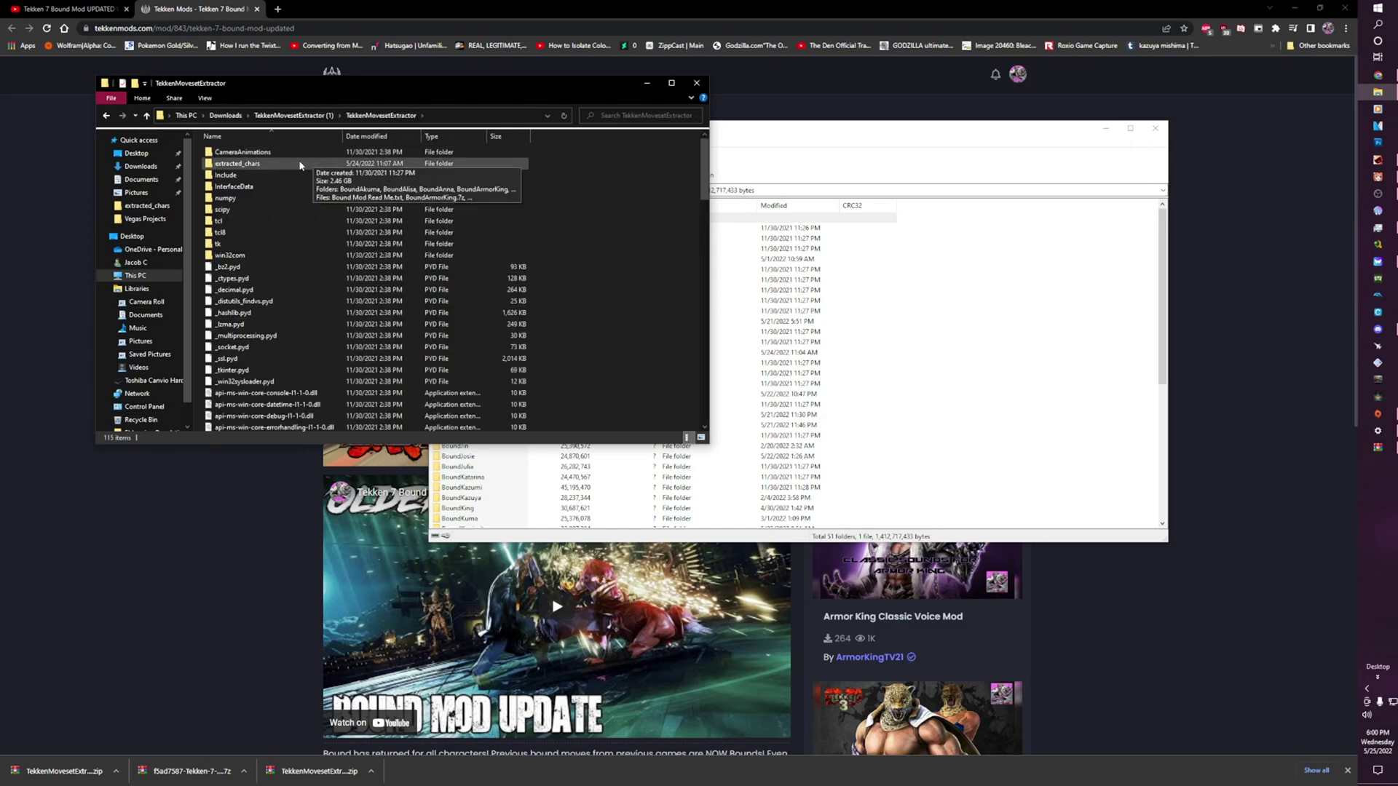
pyautogui.doubleClick(300, 165)
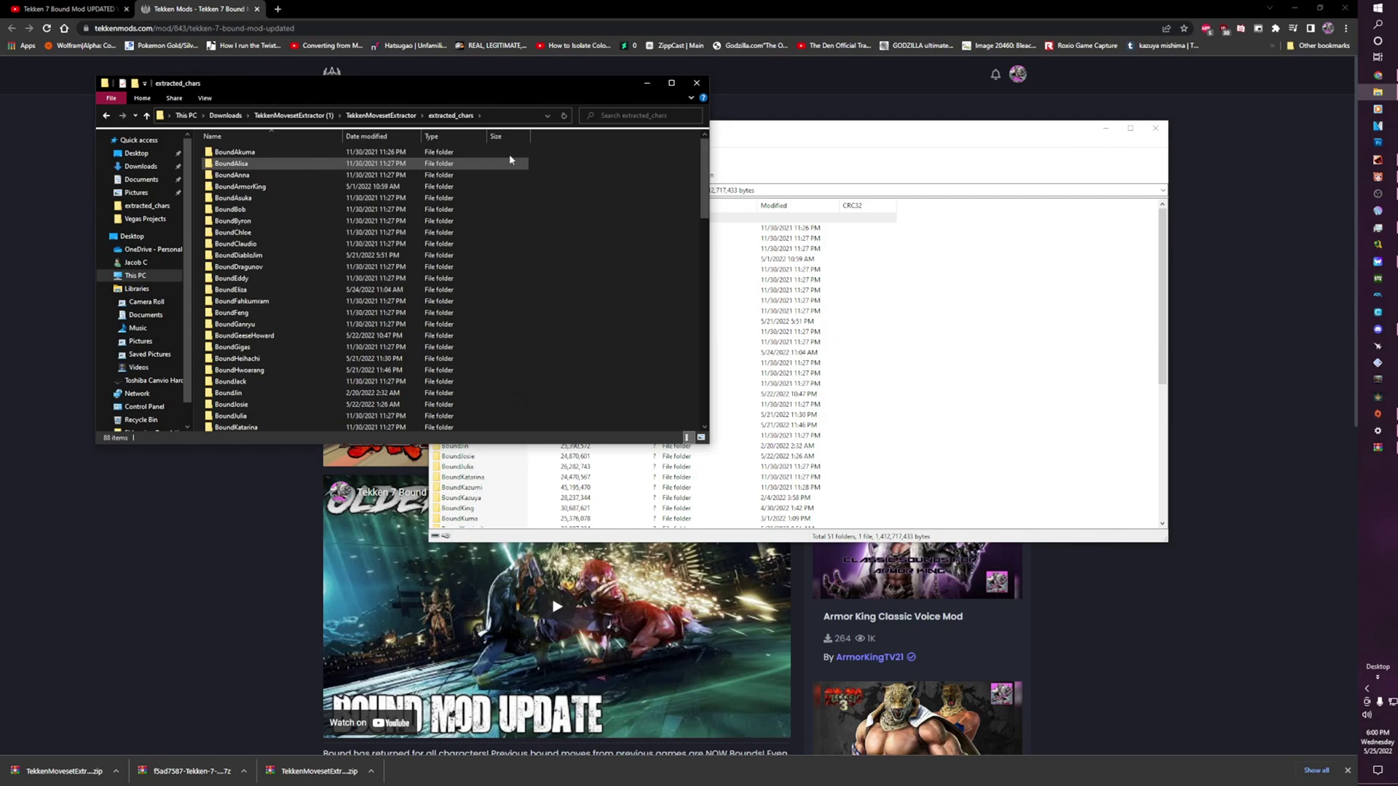
# Select all the Bound character folders in extracted_chars and look through the remaining folders and archives
pyautogui.moveTo(548, 147); pyautogui.dragTo(386, 372)
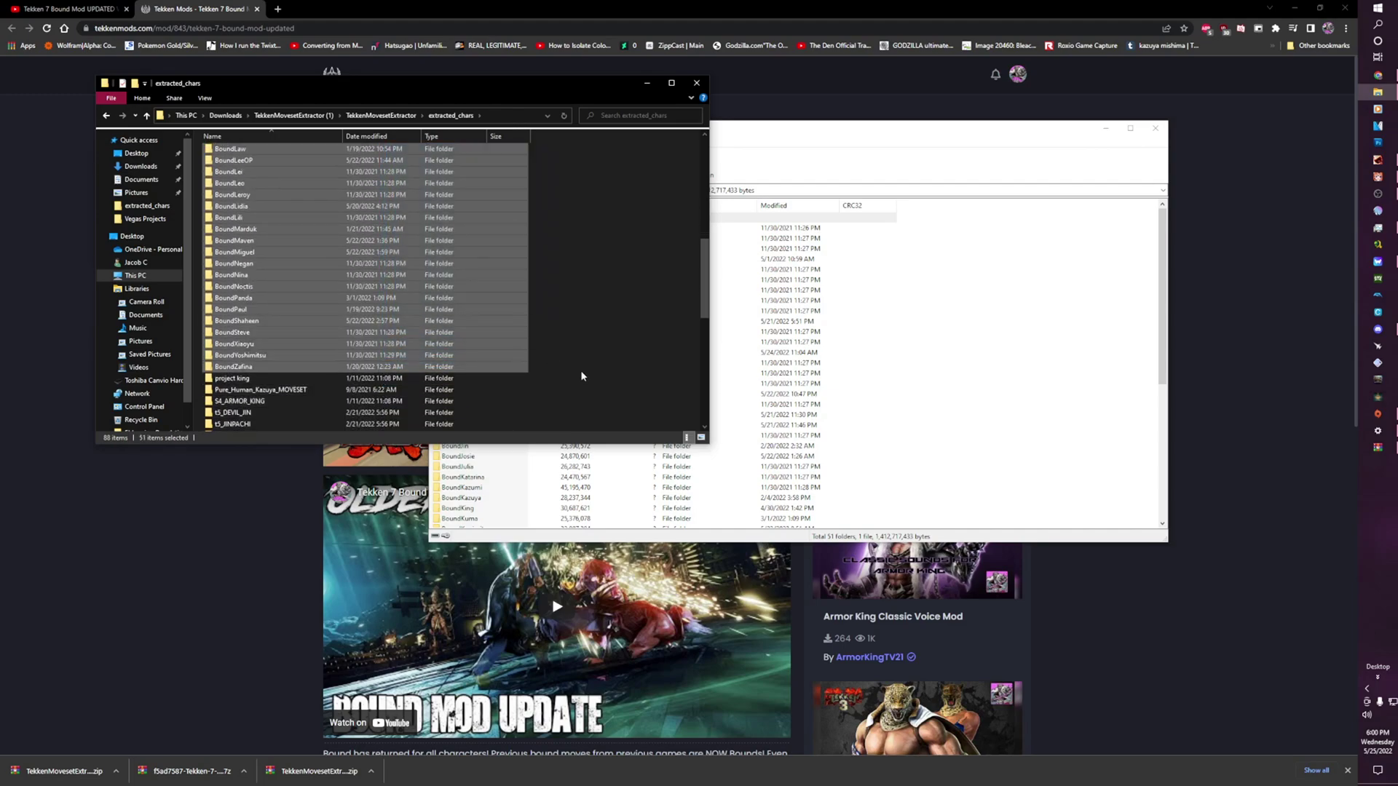
pyautogui.scroll(-4, 581, 376)
pyautogui.scroll(-4, 580, 366)
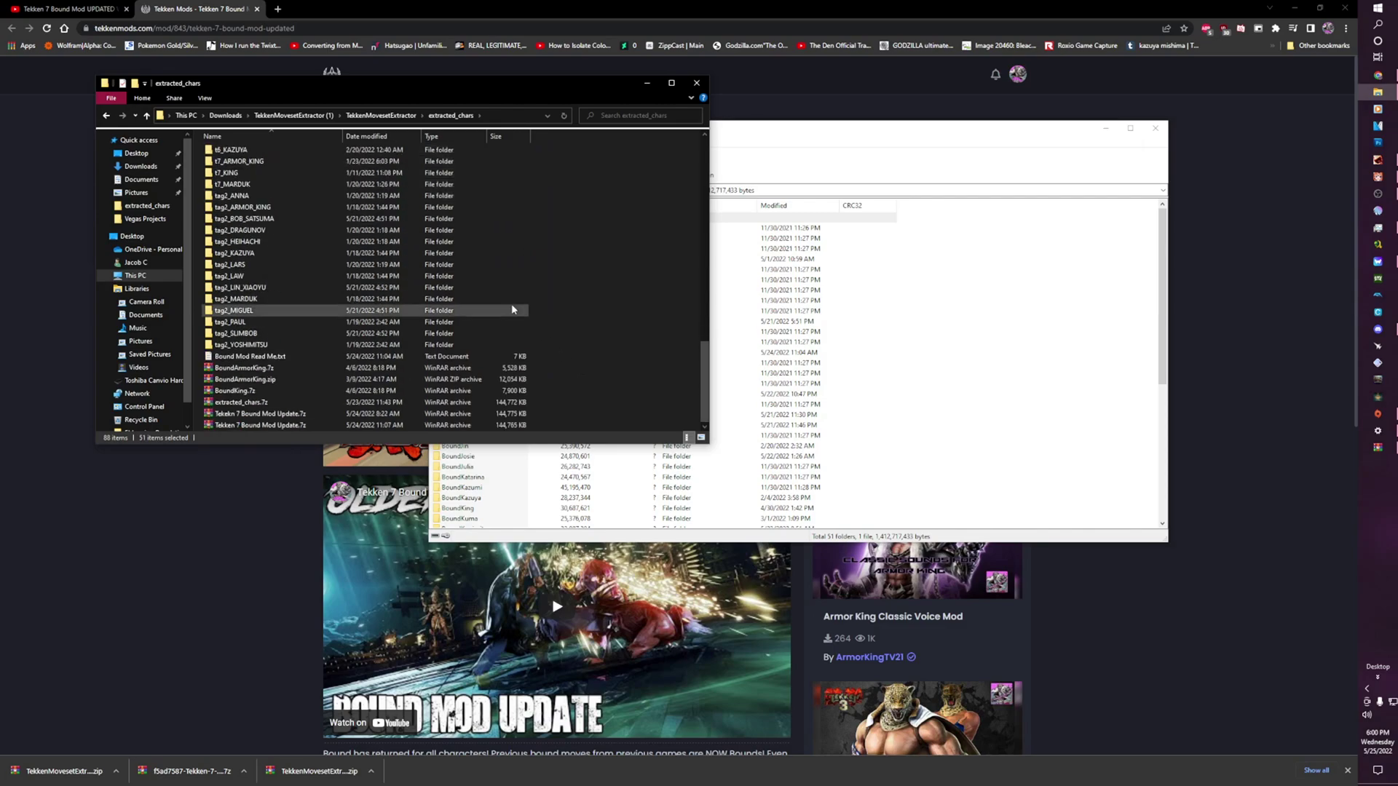
pyautogui.scroll(-3, 287, 279)
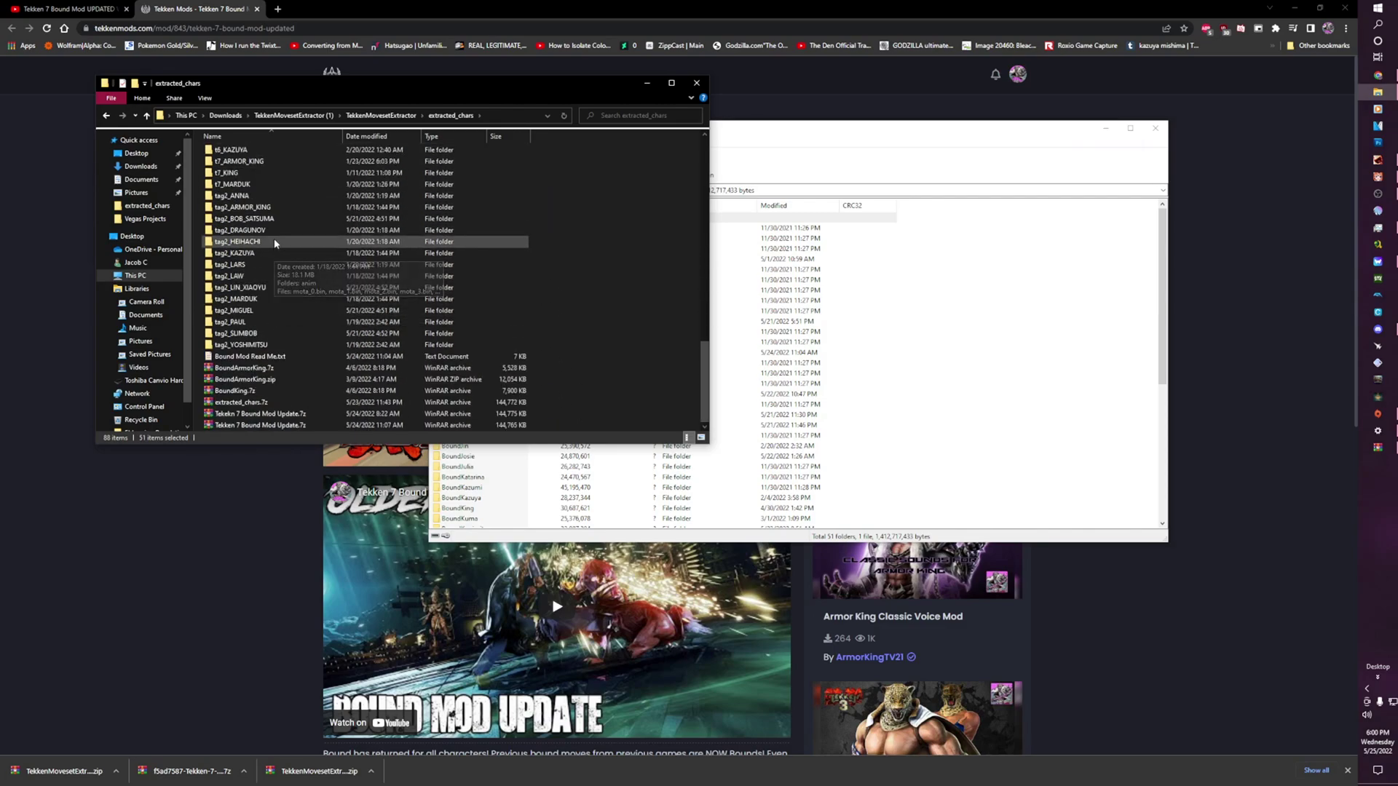
pyautogui.scroll(20, 616, 379)
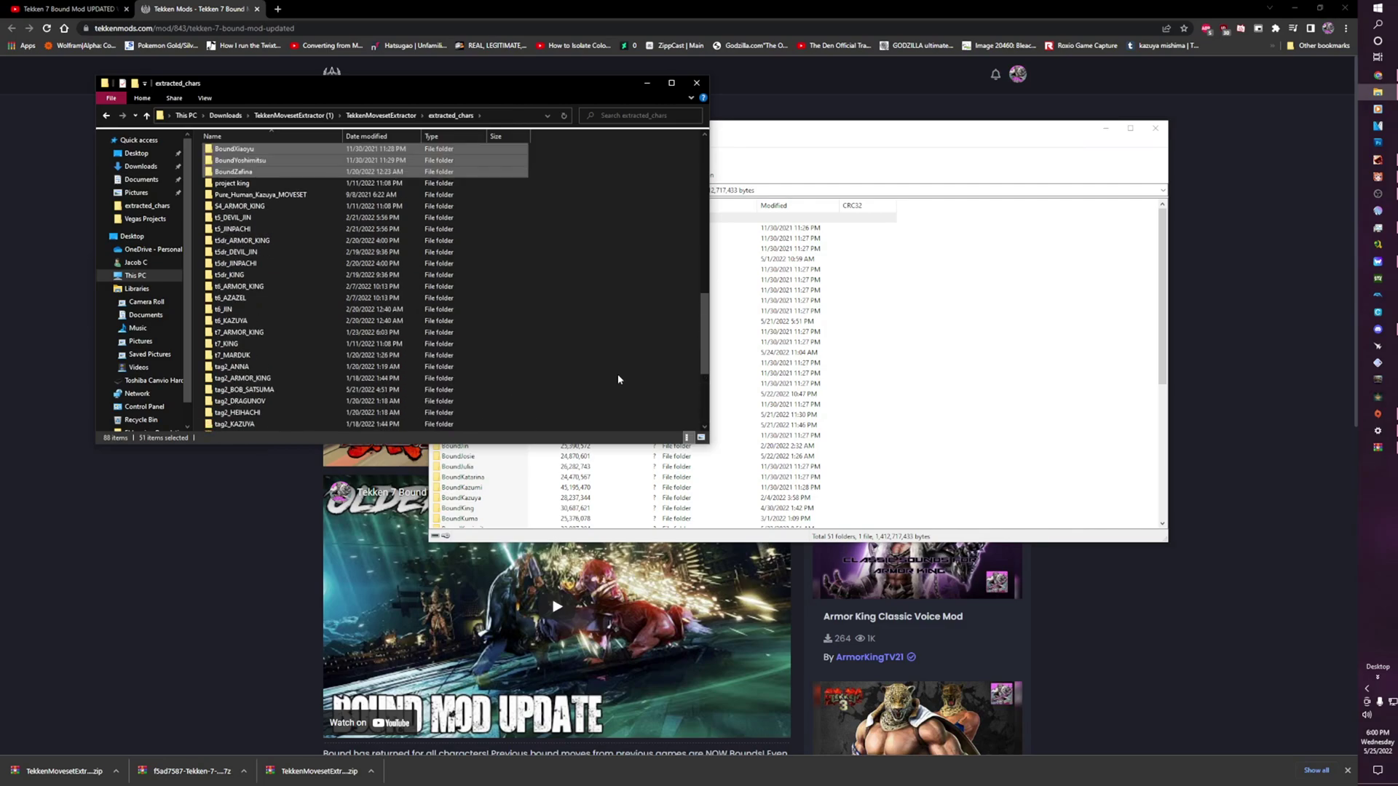
# Clear the folder selection and open Bound Mod Read Me.txt from the extracted_chars folder
pyautogui.click(601, 266)
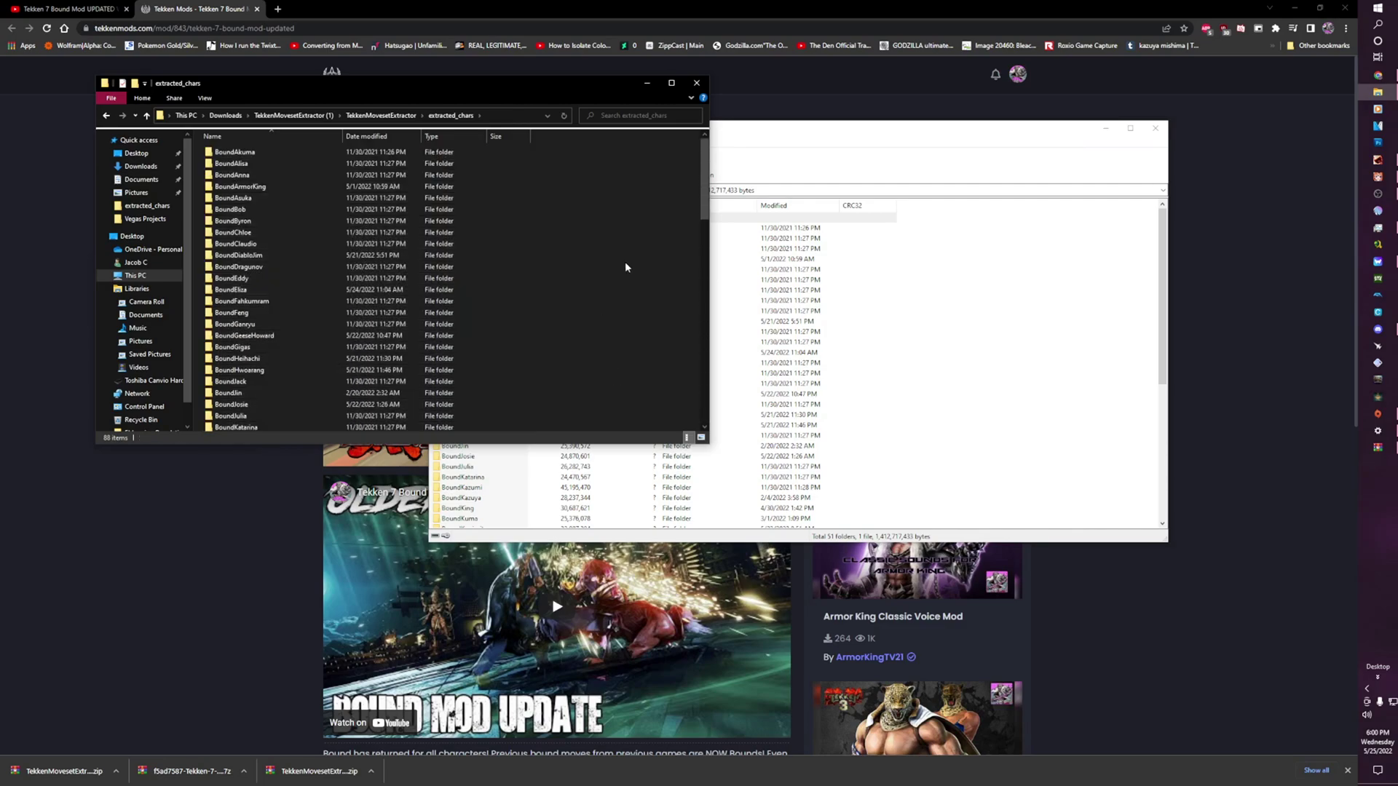
pyautogui.scroll(-20, 625, 269)
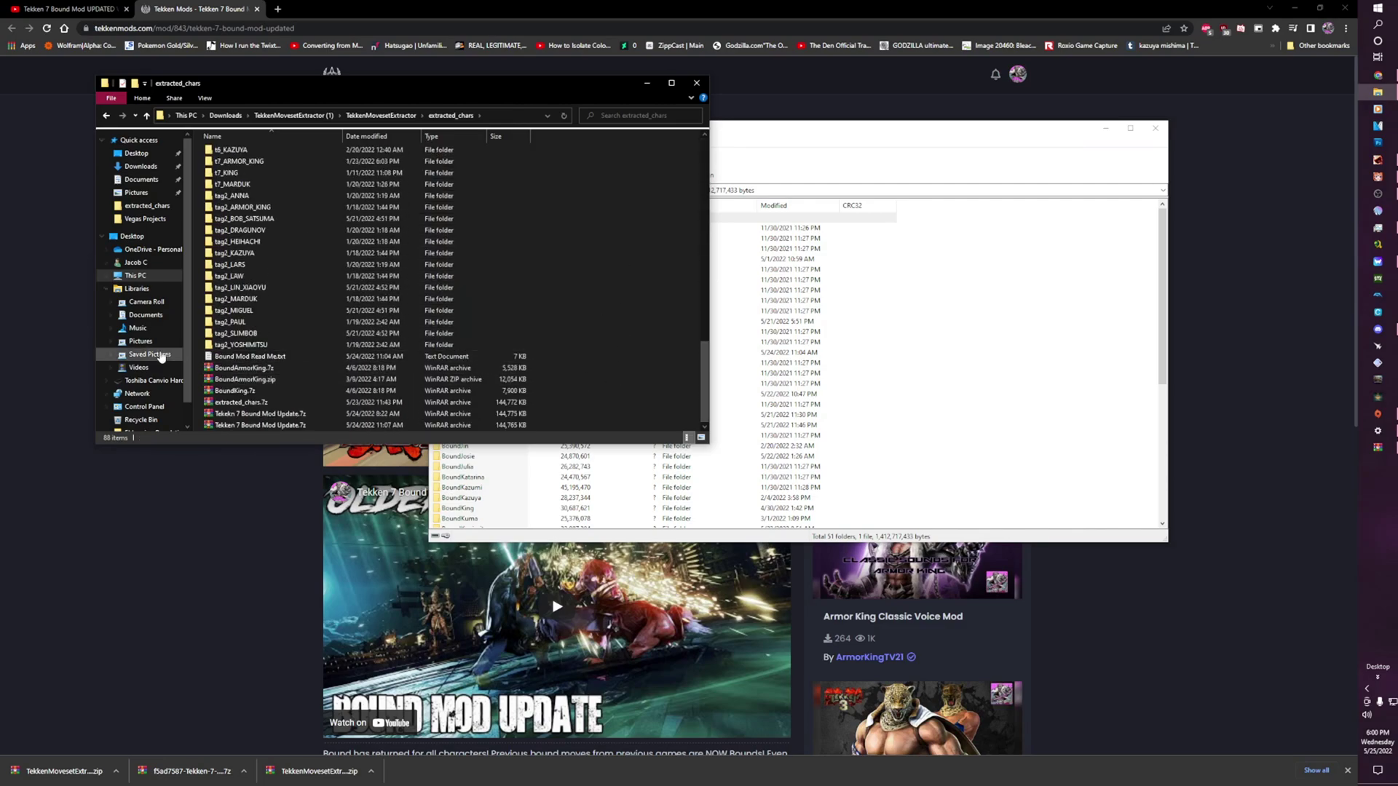
pyautogui.doubleClick(319, 360)
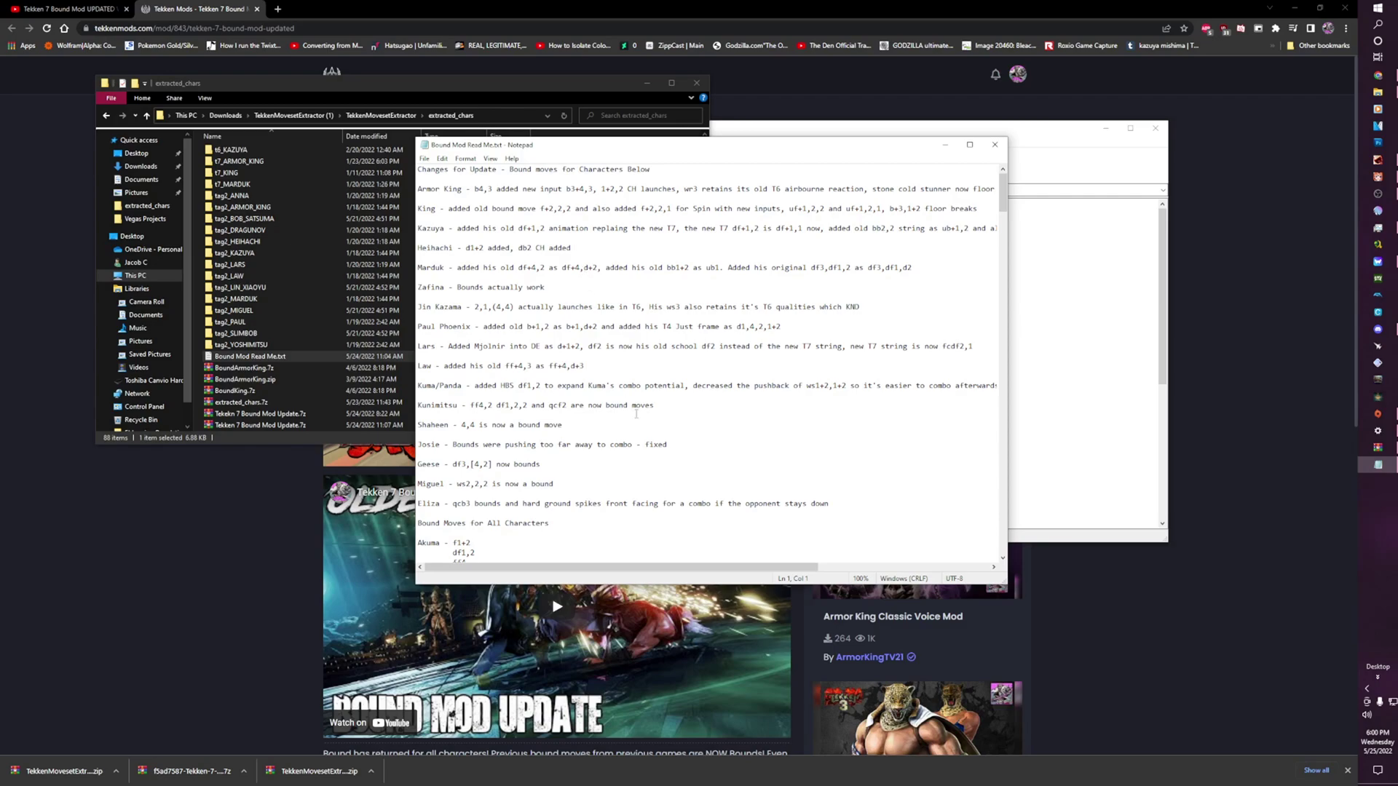
# Read Bound Mod Read Me.txt from the character changes down to the lists of bound moves, checking Anna's entries
pyautogui.scroll(-5, 639, 422)
pyautogui.scroll(-6, 731, 480)
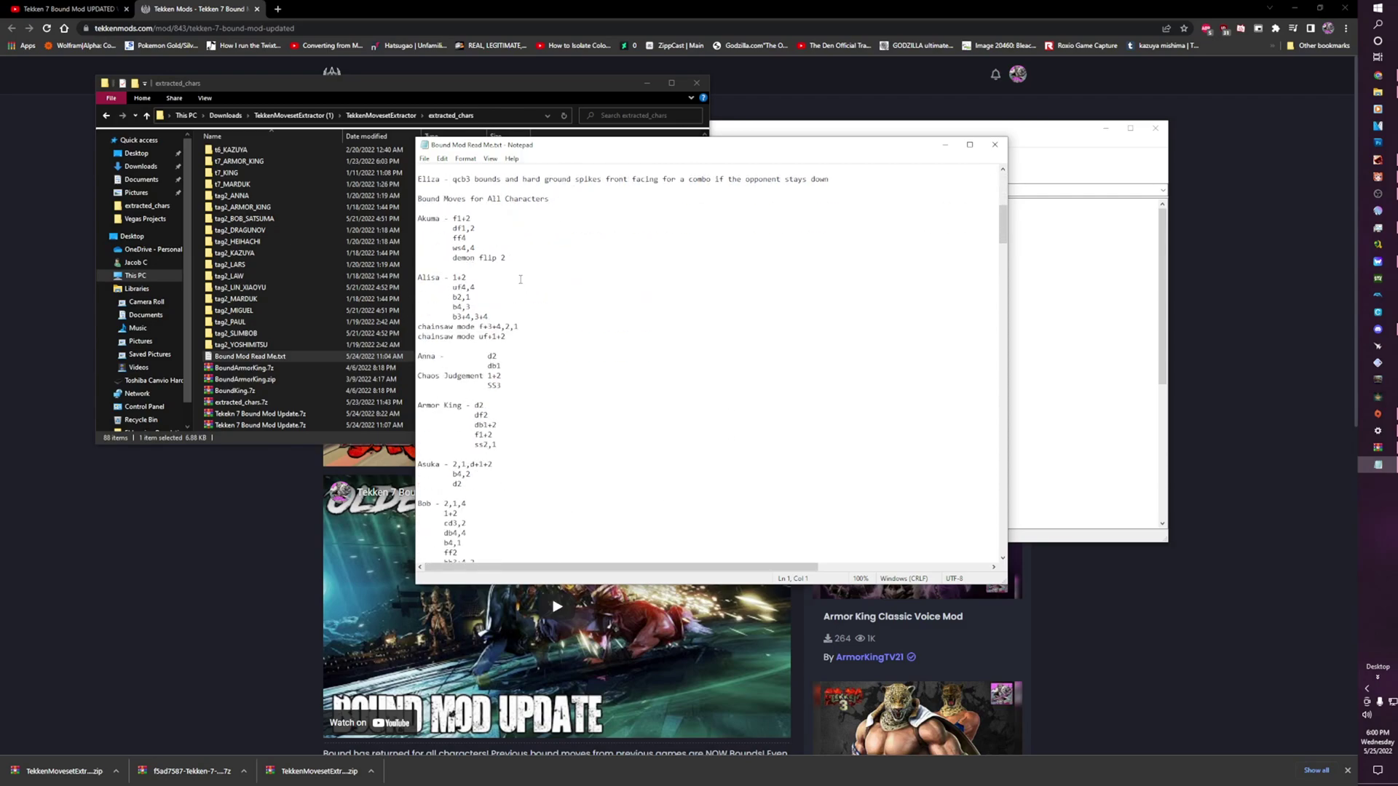
pyautogui.scroll(-4, 517, 357)
pyautogui.moveTo(462, 355); pyautogui.dragTo(419, 346)
pyautogui.click(471, 355)
# Read the full Armor King change line and his bound moves in the read-me, and close the file
pyautogui.scroll(12, 471, 325)
pyautogui.scroll(2, 471, 325)
pyautogui.click(479, 190)
pyautogui.moveTo(479, 190); pyautogui.dragTo(1001, 190)
pyautogui.click(984, 189)
pyautogui.scroll(-6, 549, 393)
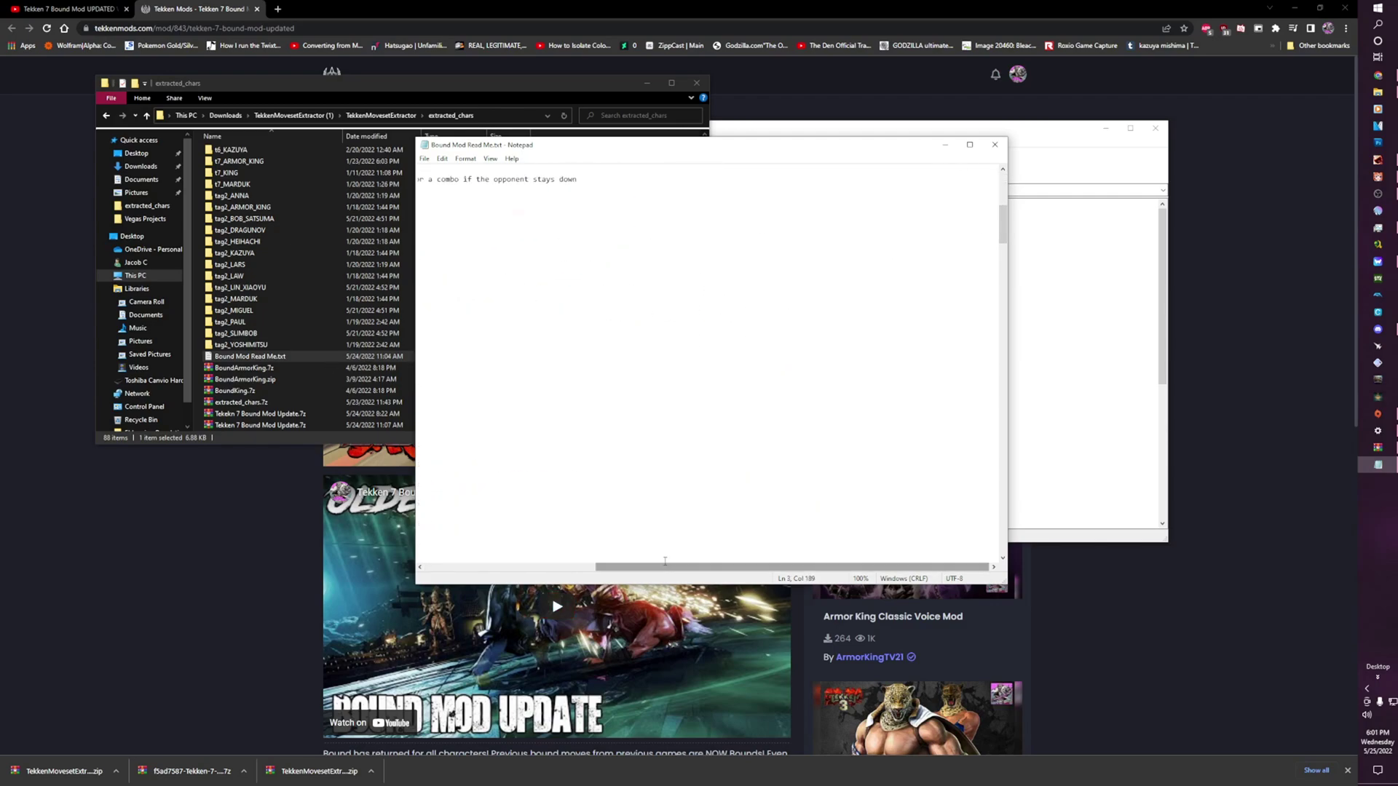
pyautogui.moveTo(673, 572); pyautogui.dragTo(502, 572)
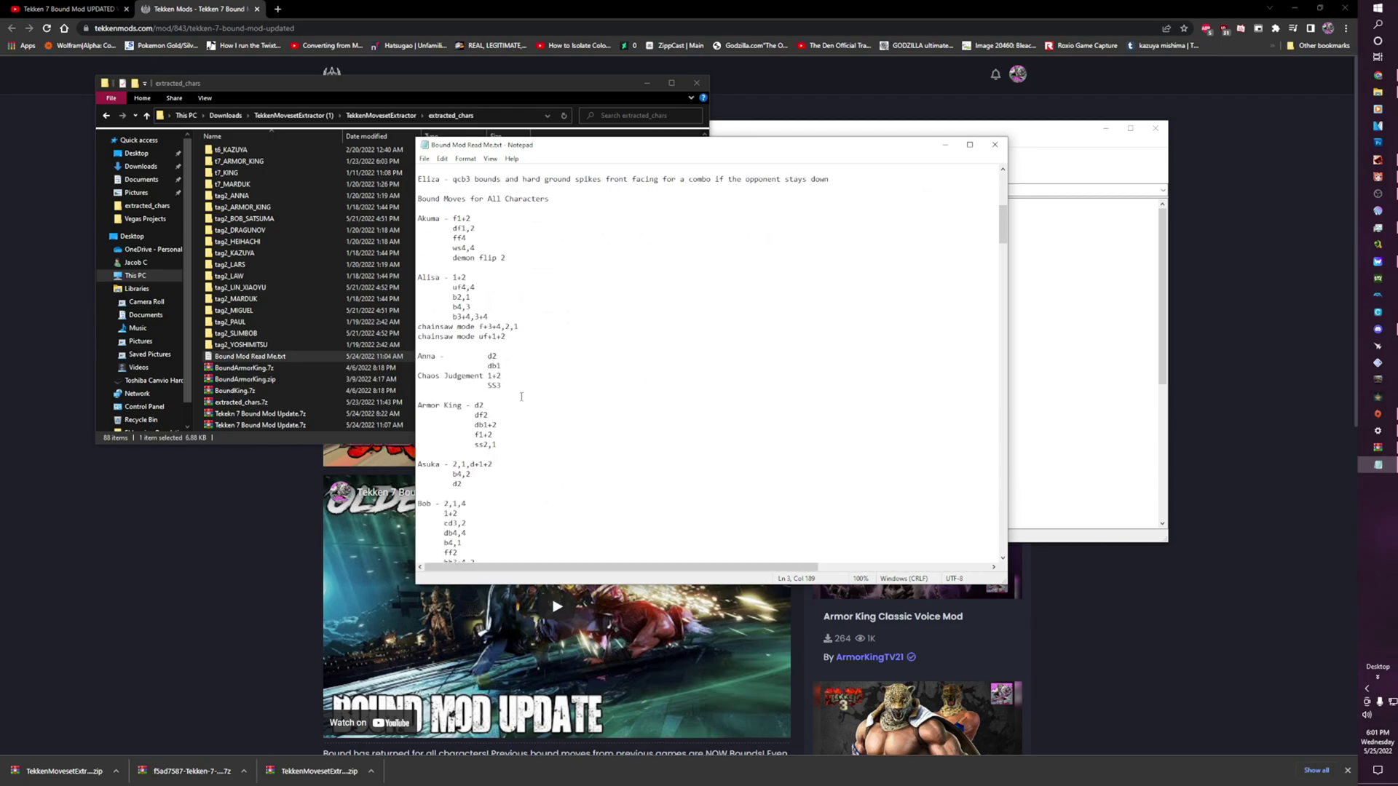
pyautogui.click(486, 404)
pyautogui.scroll(5, 577, 442)
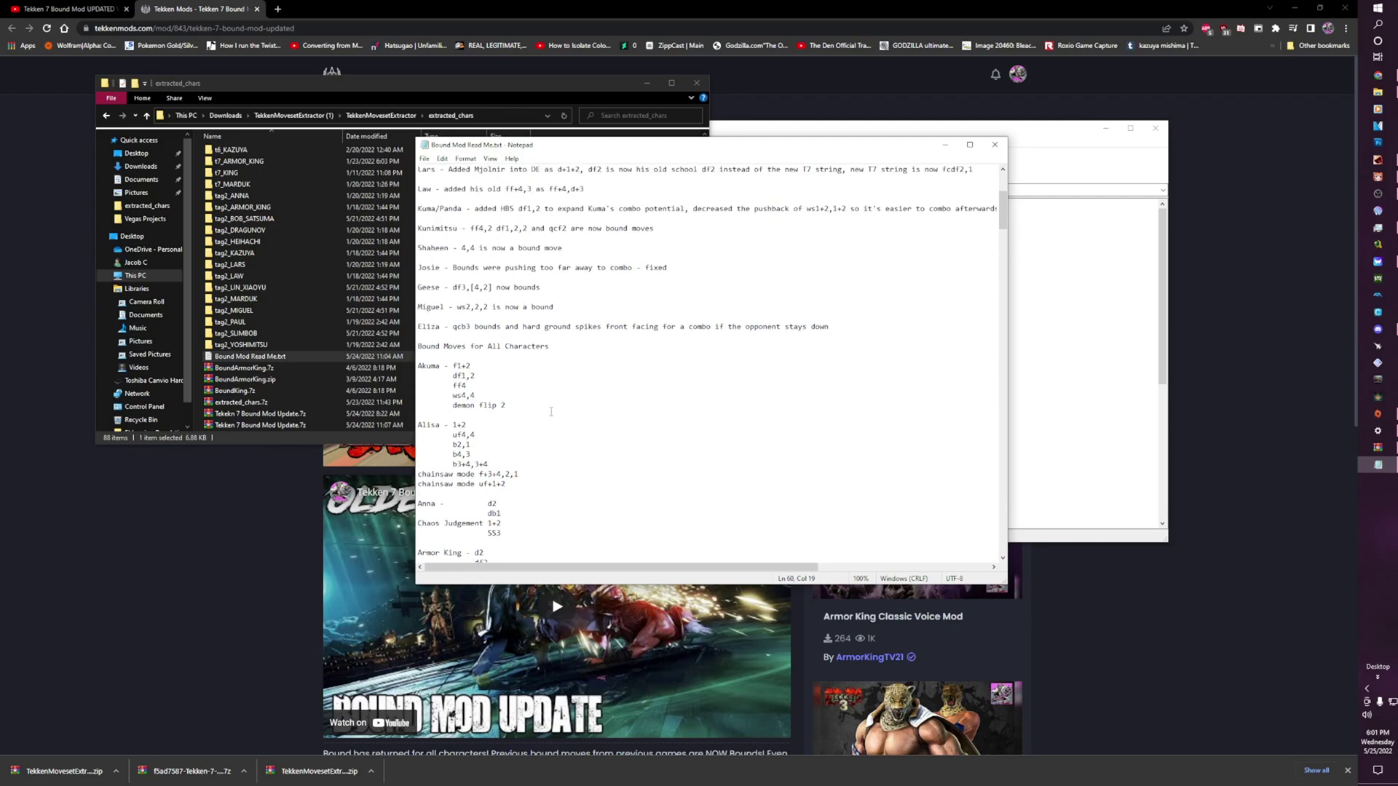
pyautogui.click(995, 145)
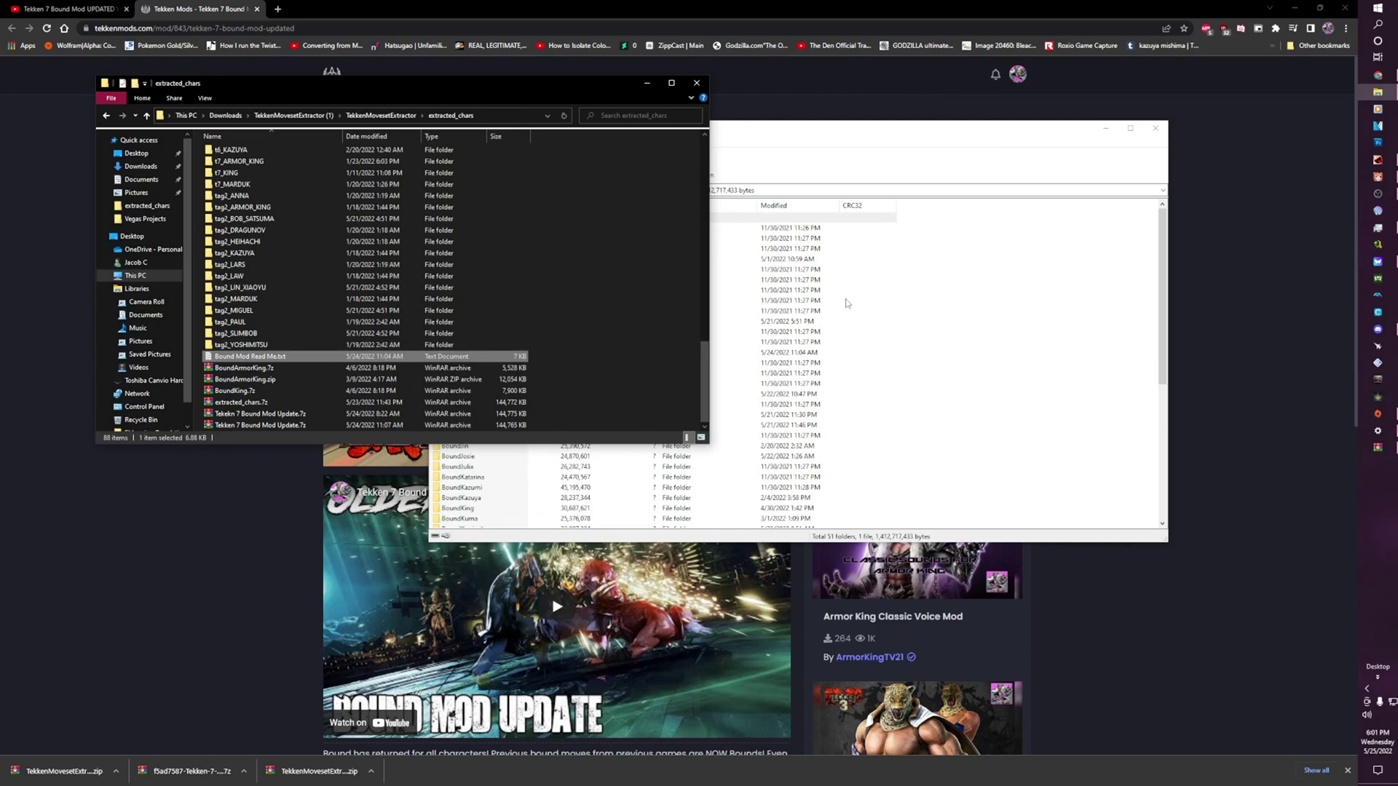
# Go up from extracted_chars to the TekkenMovesetExtractor folder, find TekkenMovesetExtractor.exe and start the extractor
pyautogui.scroll(20, 698, 286)
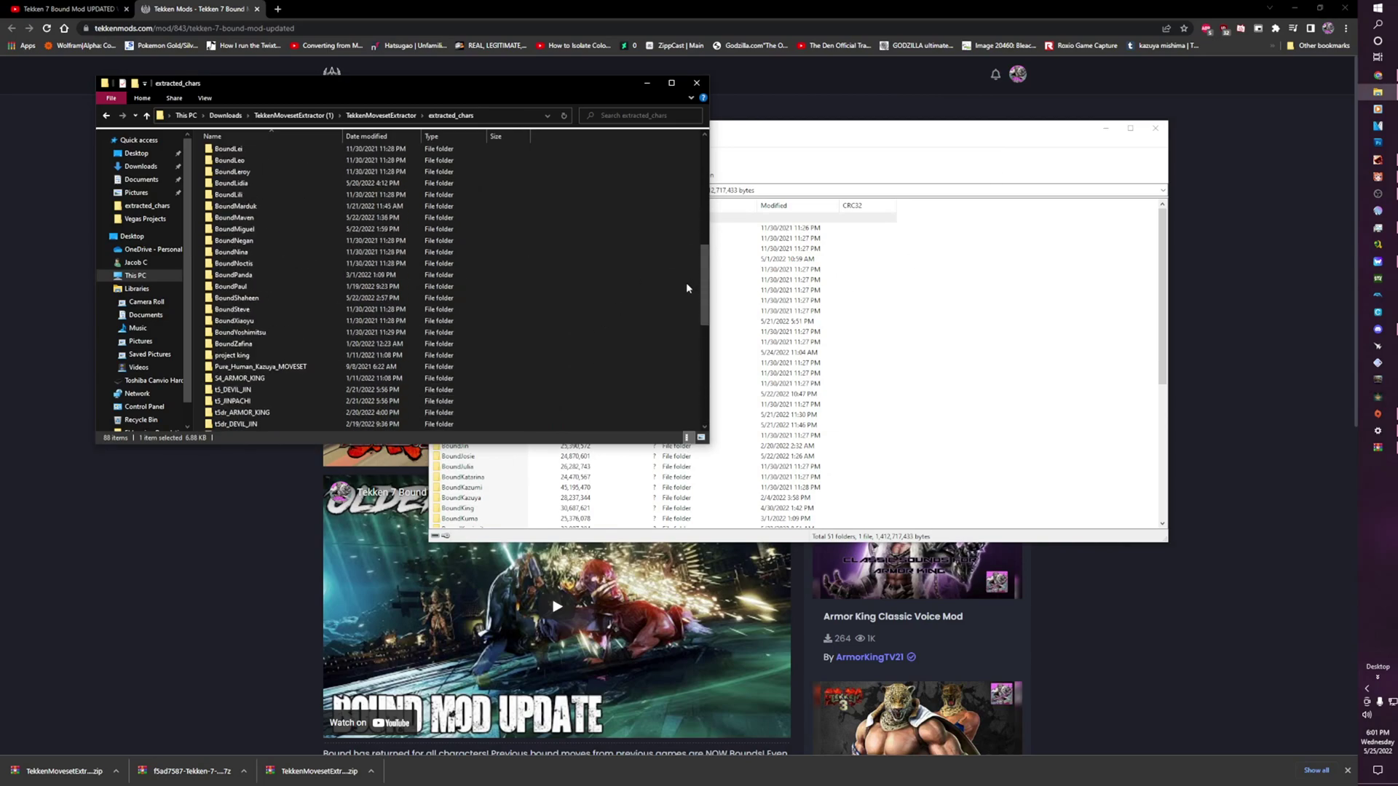
pyautogui.scroll(-20, 692, 284)
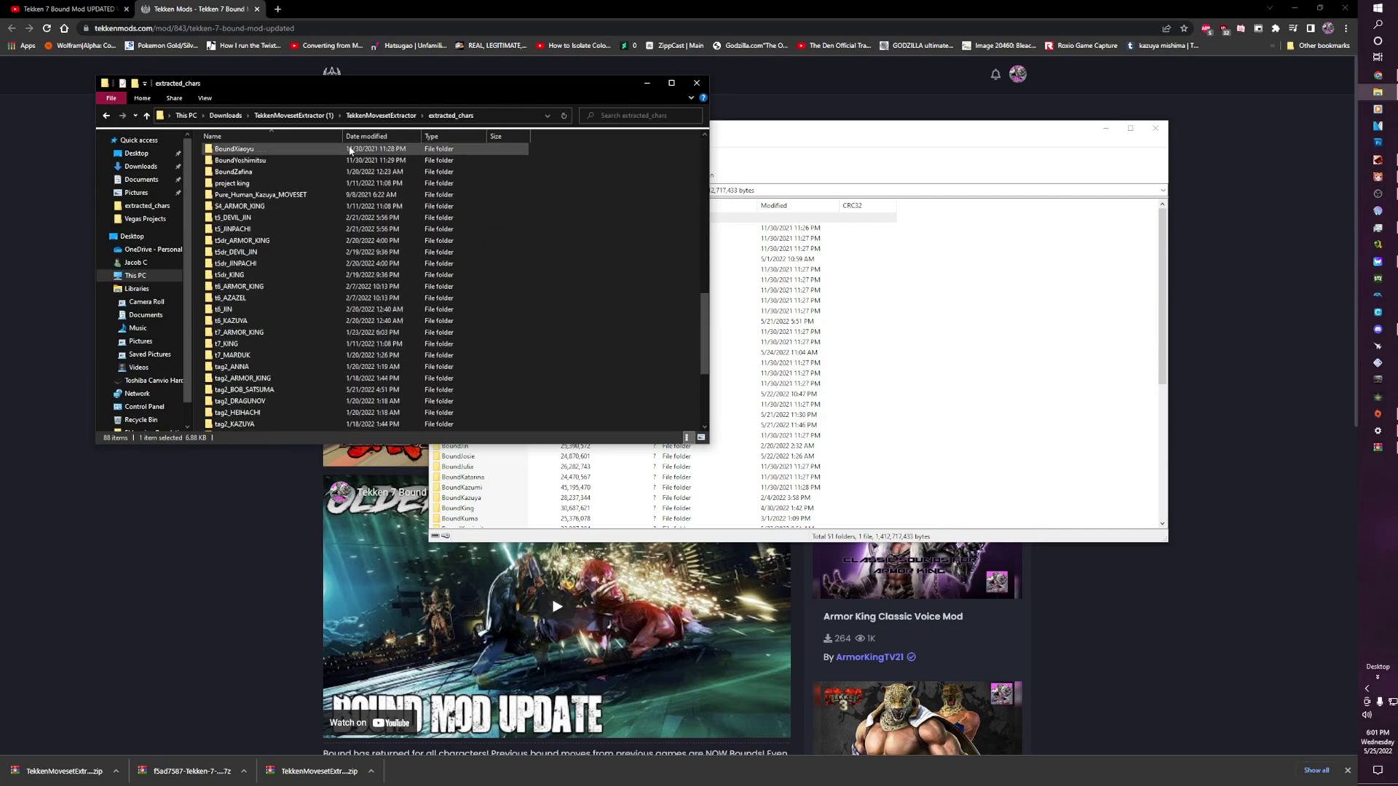
pyautogui.click(381, 115)
pyautogui.scroll(-20, 696, 337)
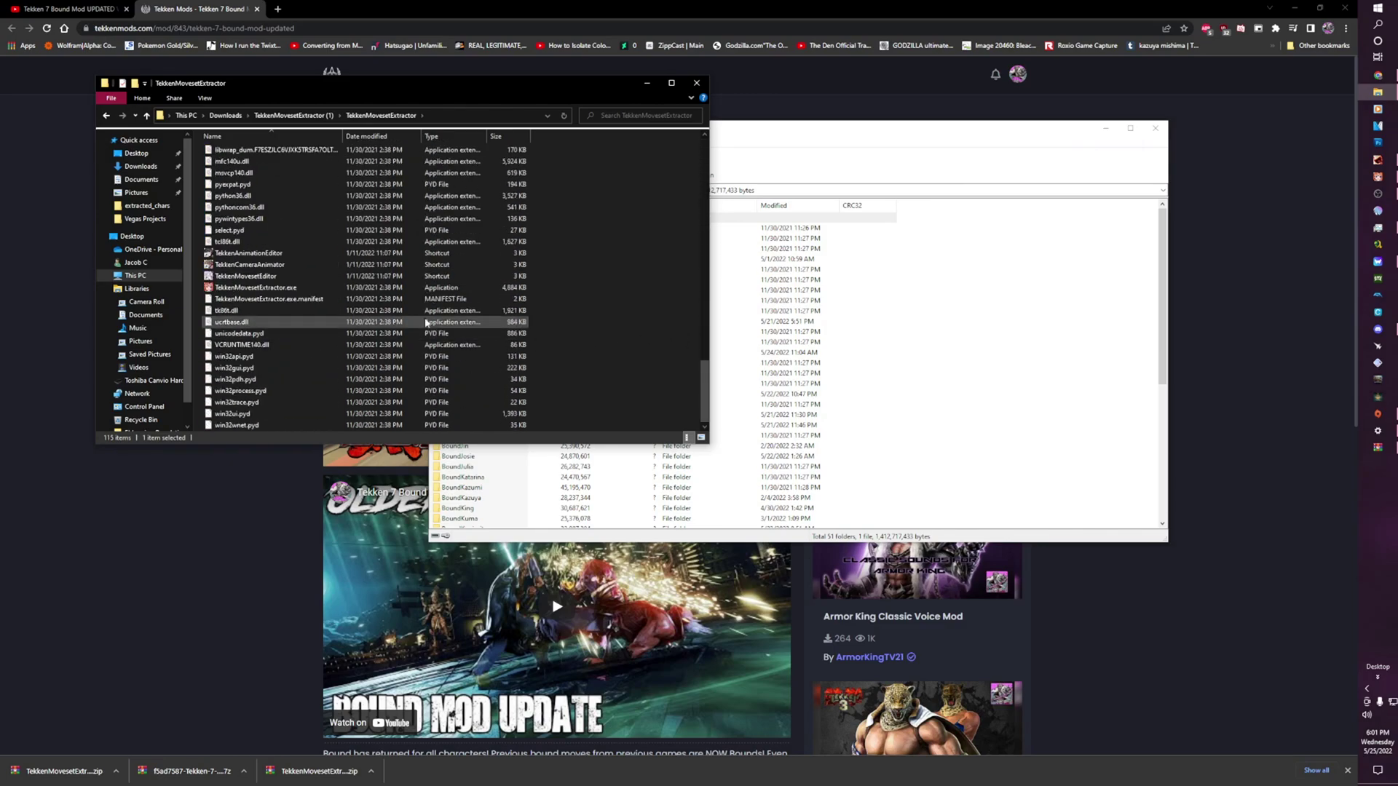
pyautogui.click(318, 290)
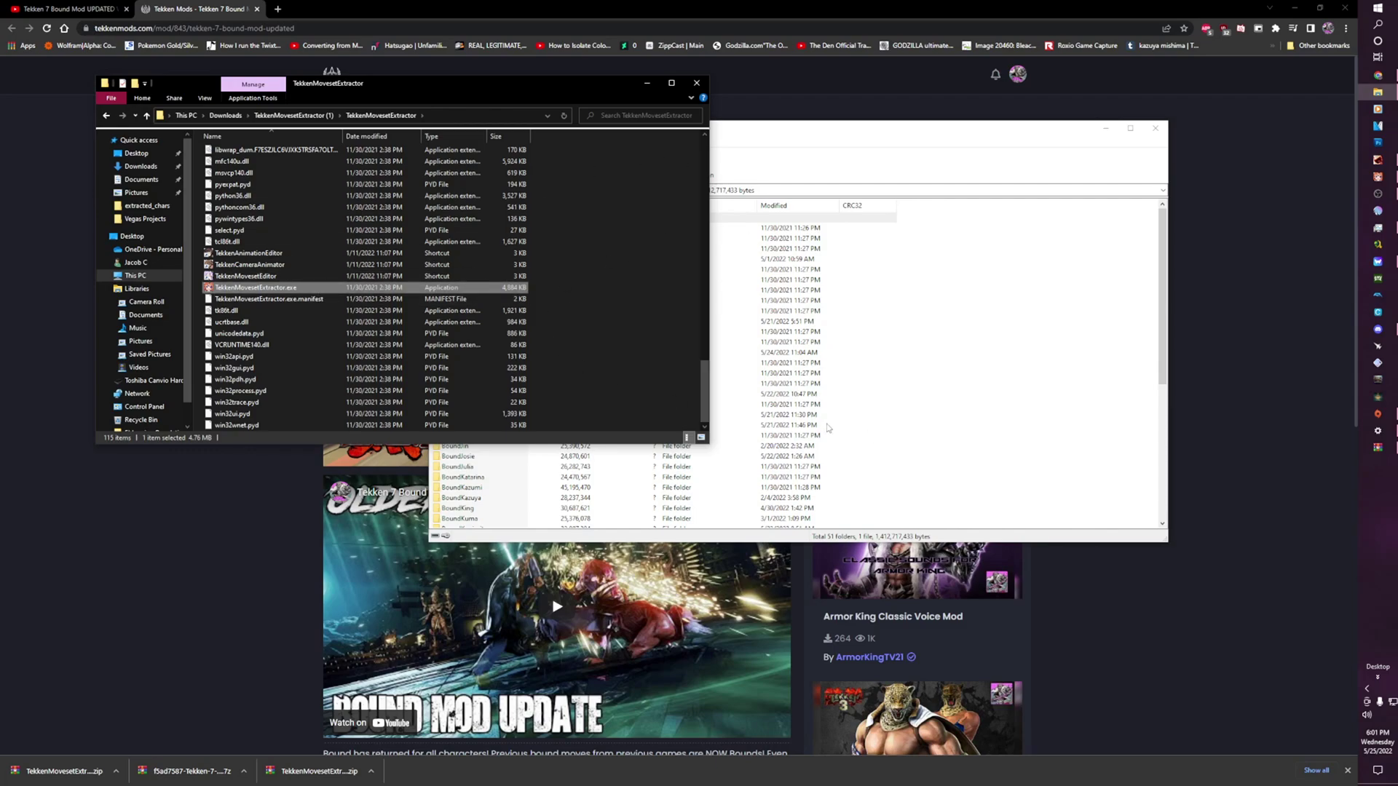
pyautogui.click(1385, 178)
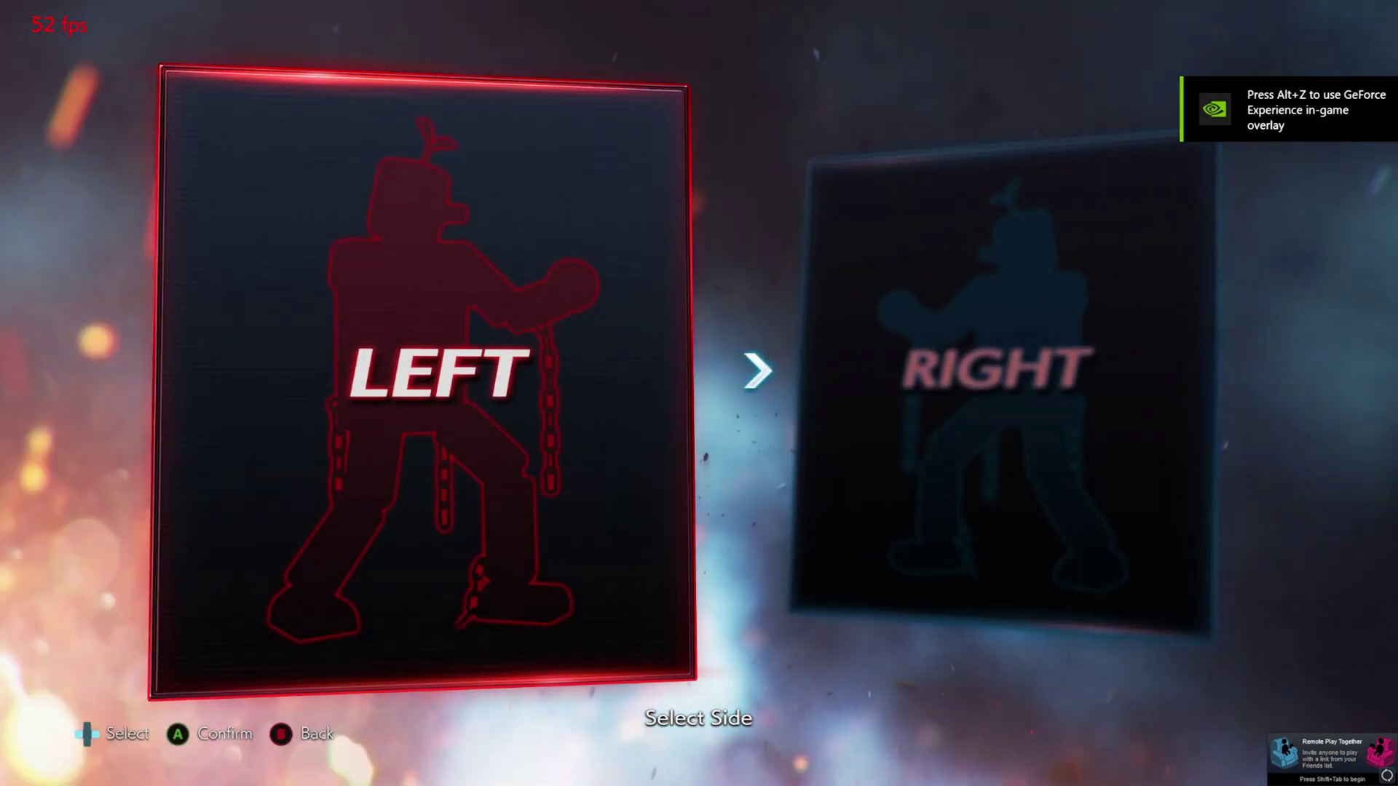
# In Tekken 7, choose the left side and pick Armor King with the Custom 4 outfit as the player character
pyautogui.press('Return')
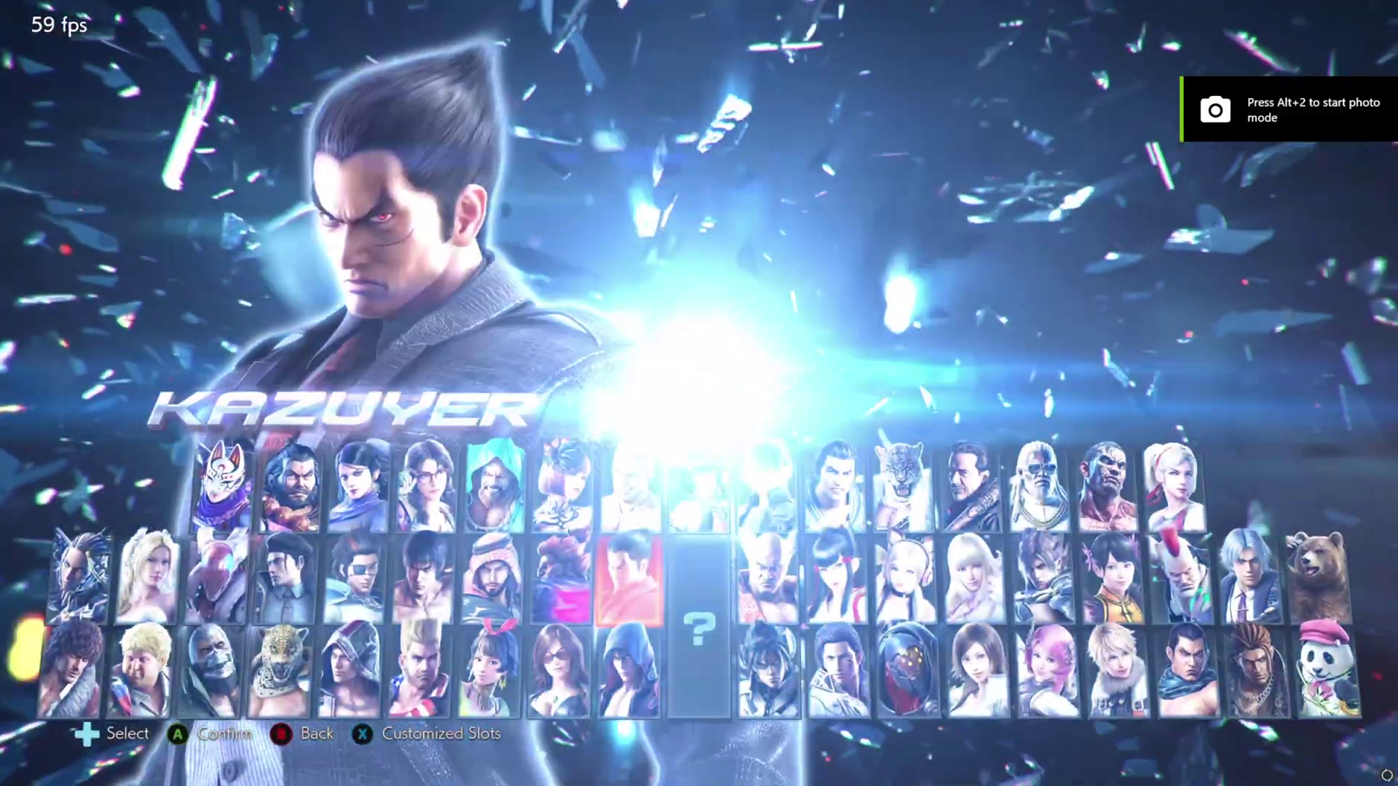
pyautogui.press('Return')
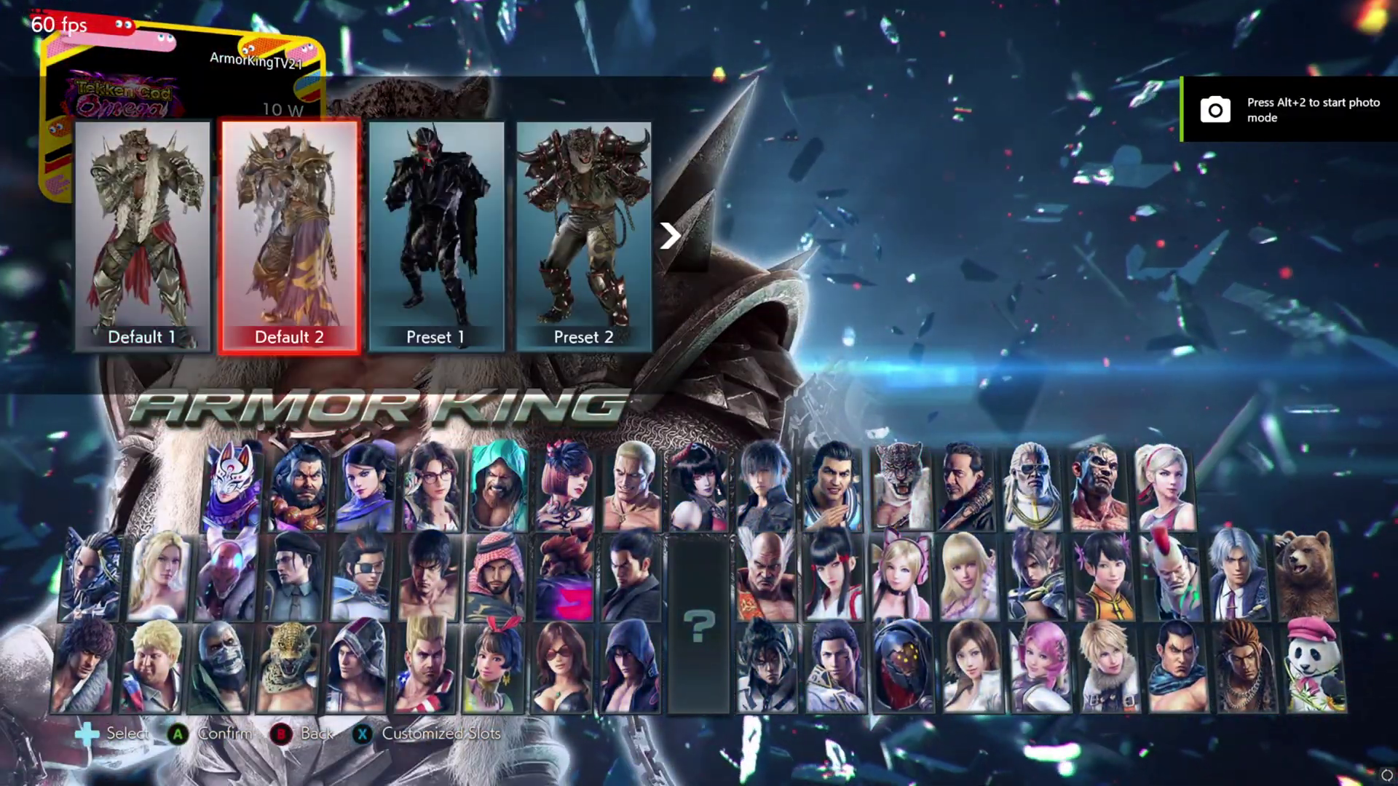
pyautogui.press('Right')
pyautogui.press('Right')
pyautogui.press('Right')
pyautogui.press('Right')
pyautogui.press('Right')
pyautogui.press('Left')
pyautogui.press('Left')
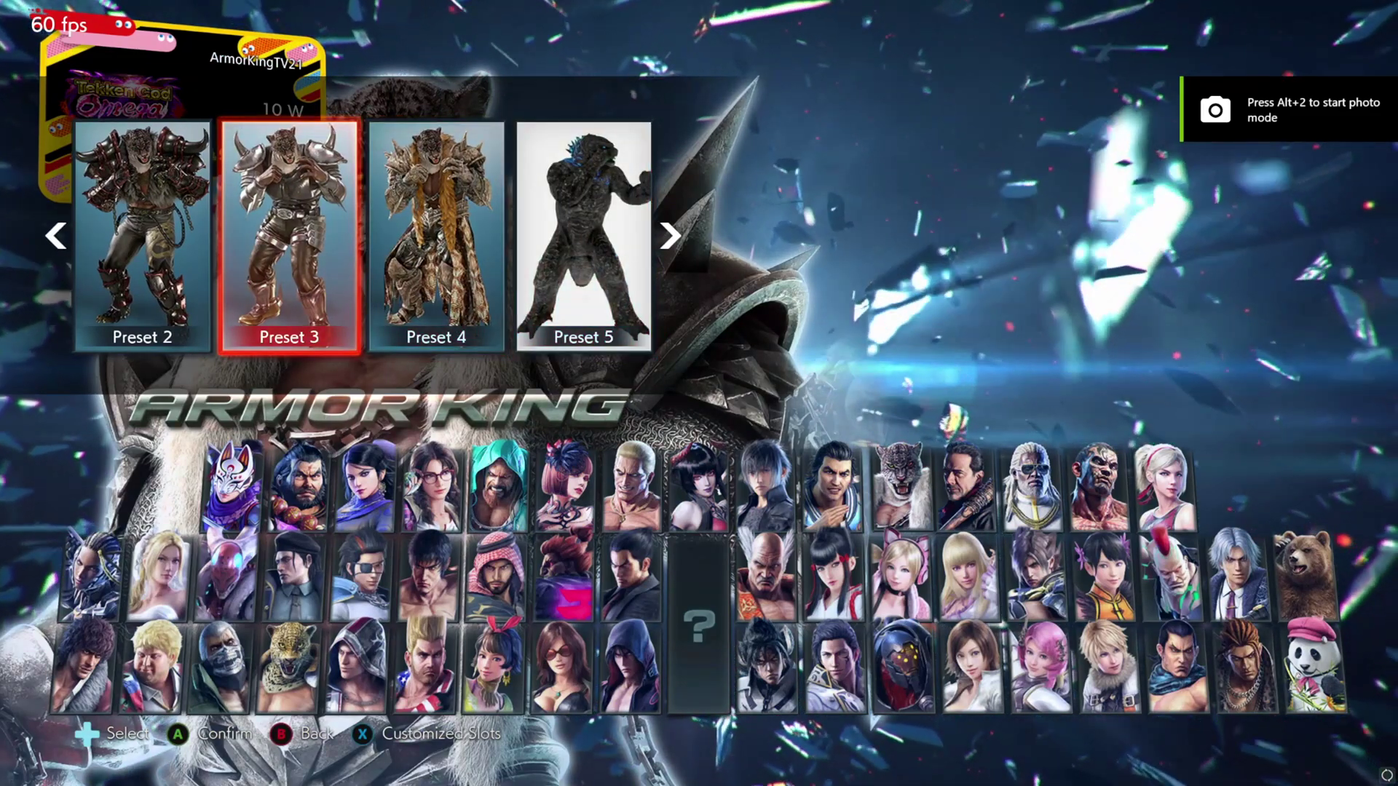
pyautogui.press('Right')
pyautogui.press('Right')
pyautogui.press('Right')
pyautogui.press('Right')
pyautogui.press('Right')
pyautogui.press('Right')
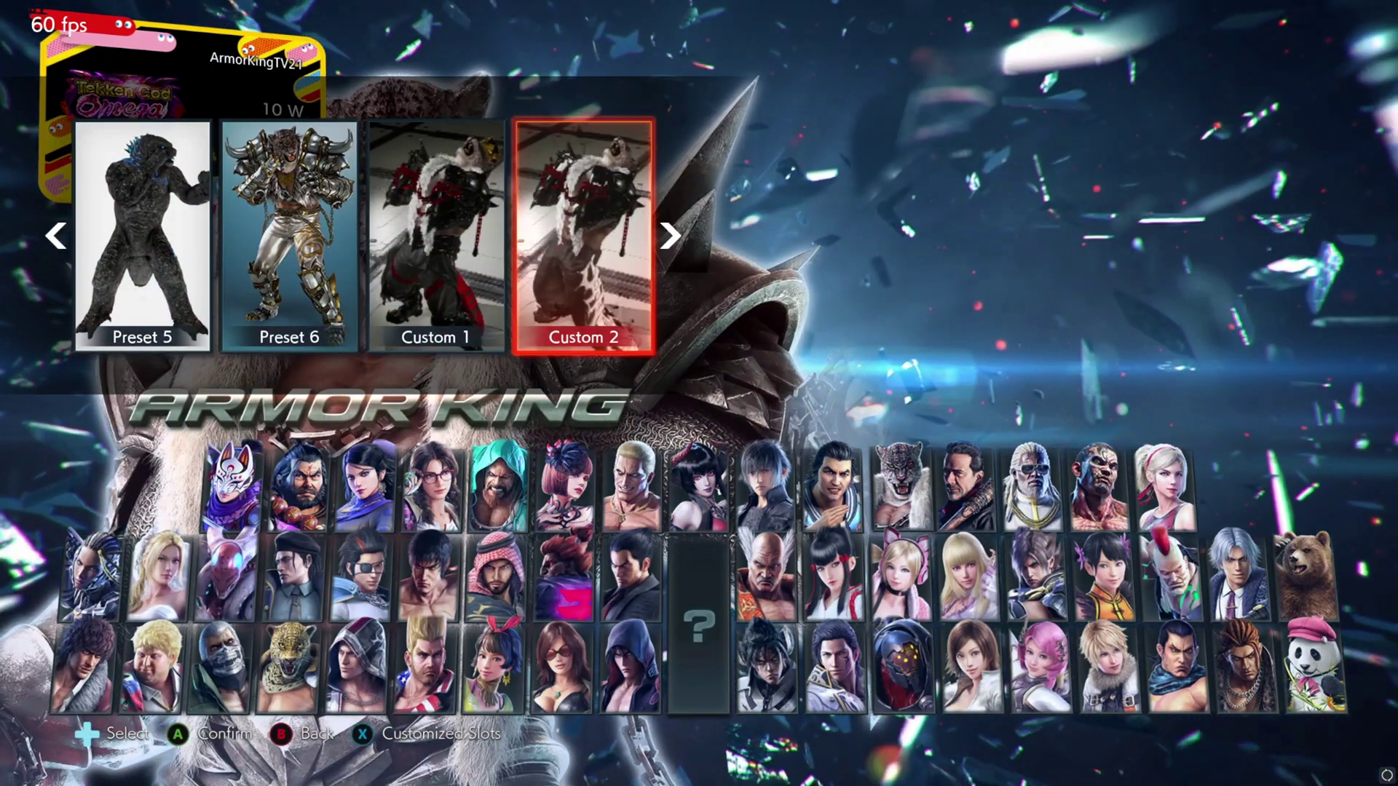
pyautogui.press('Left')
pyautogui.press('Right')
pyautogui.press('Right')
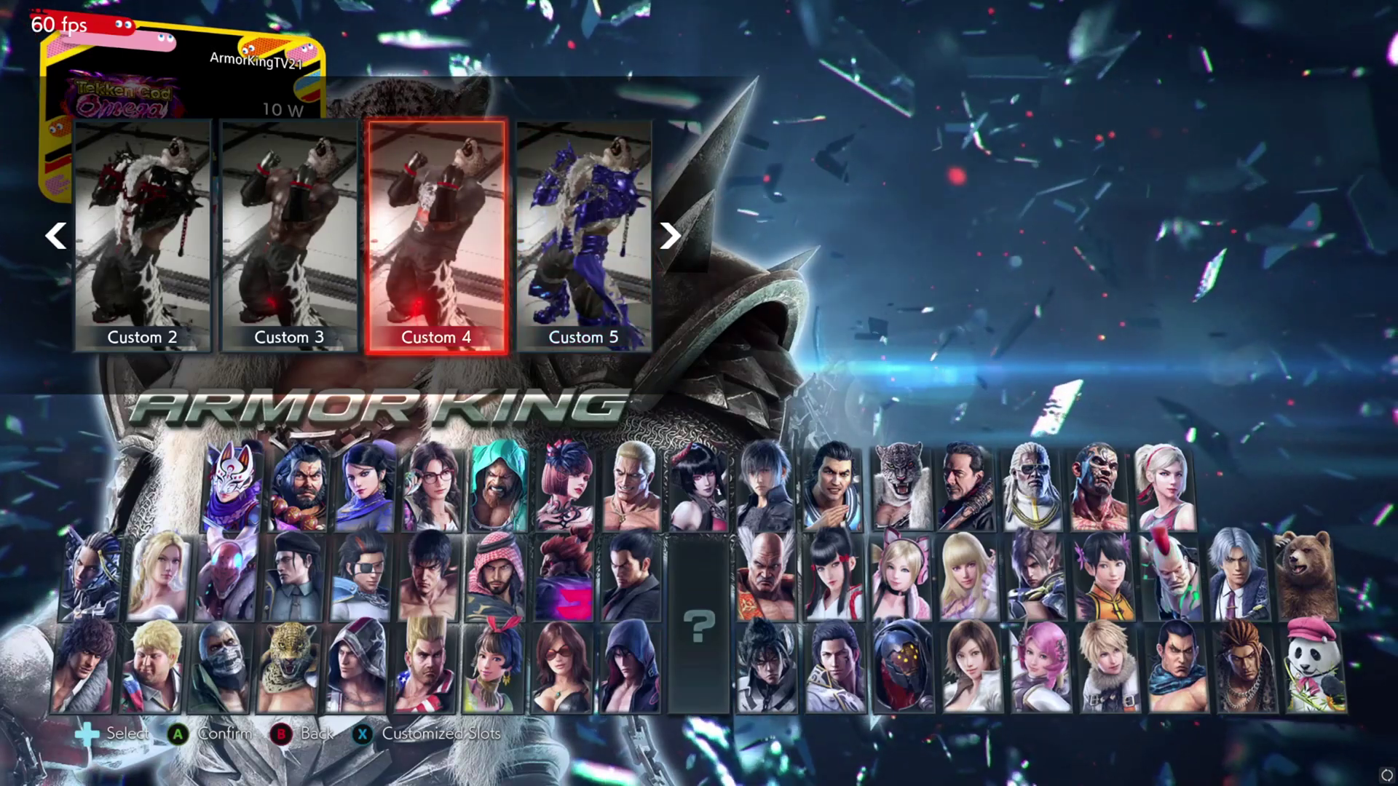
pyautogui.press('Return')
# Pick King with the Custom 2 outfit as the CPU opponent
pyautogui.press('Left')
pyautogui.press('Left')
pyautogui.press('Left')
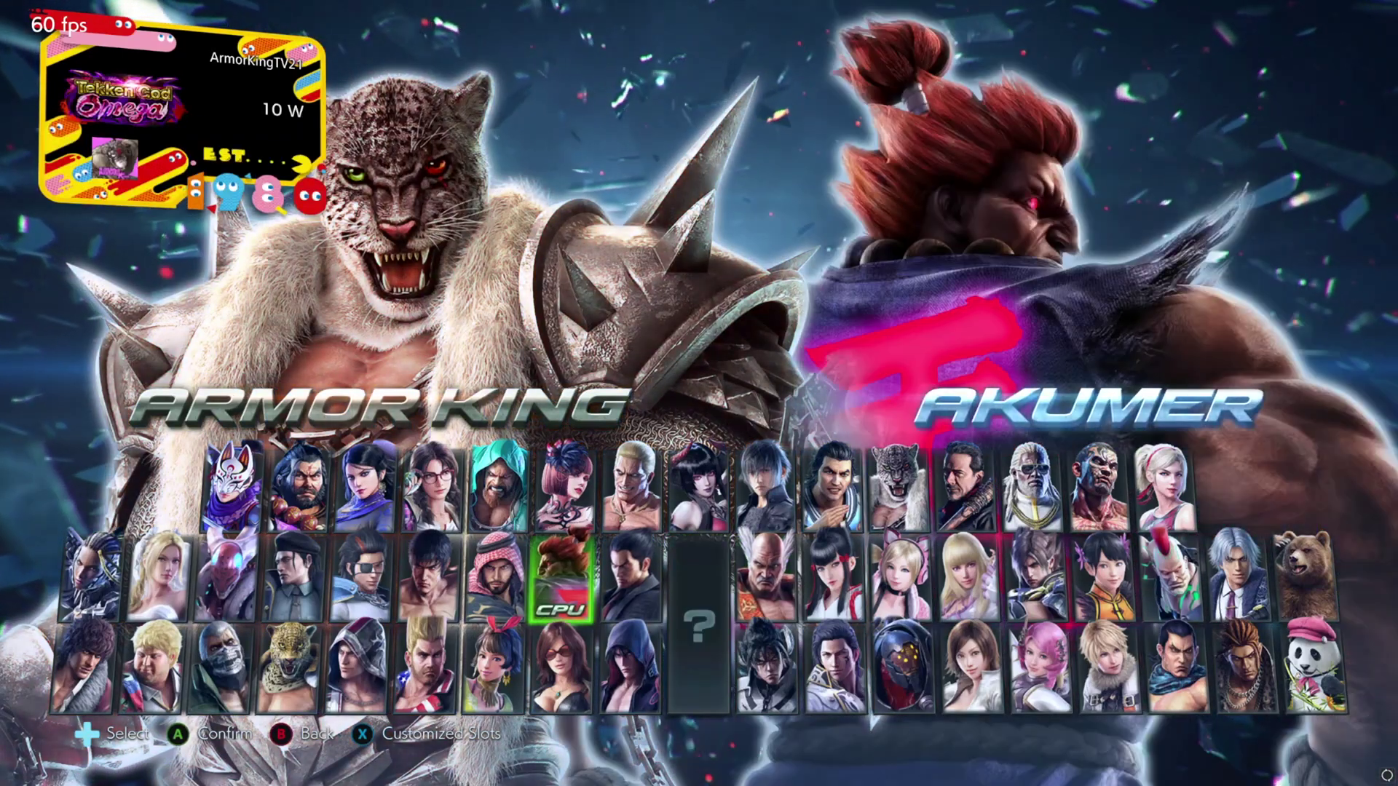
pyautogui.press('Up')
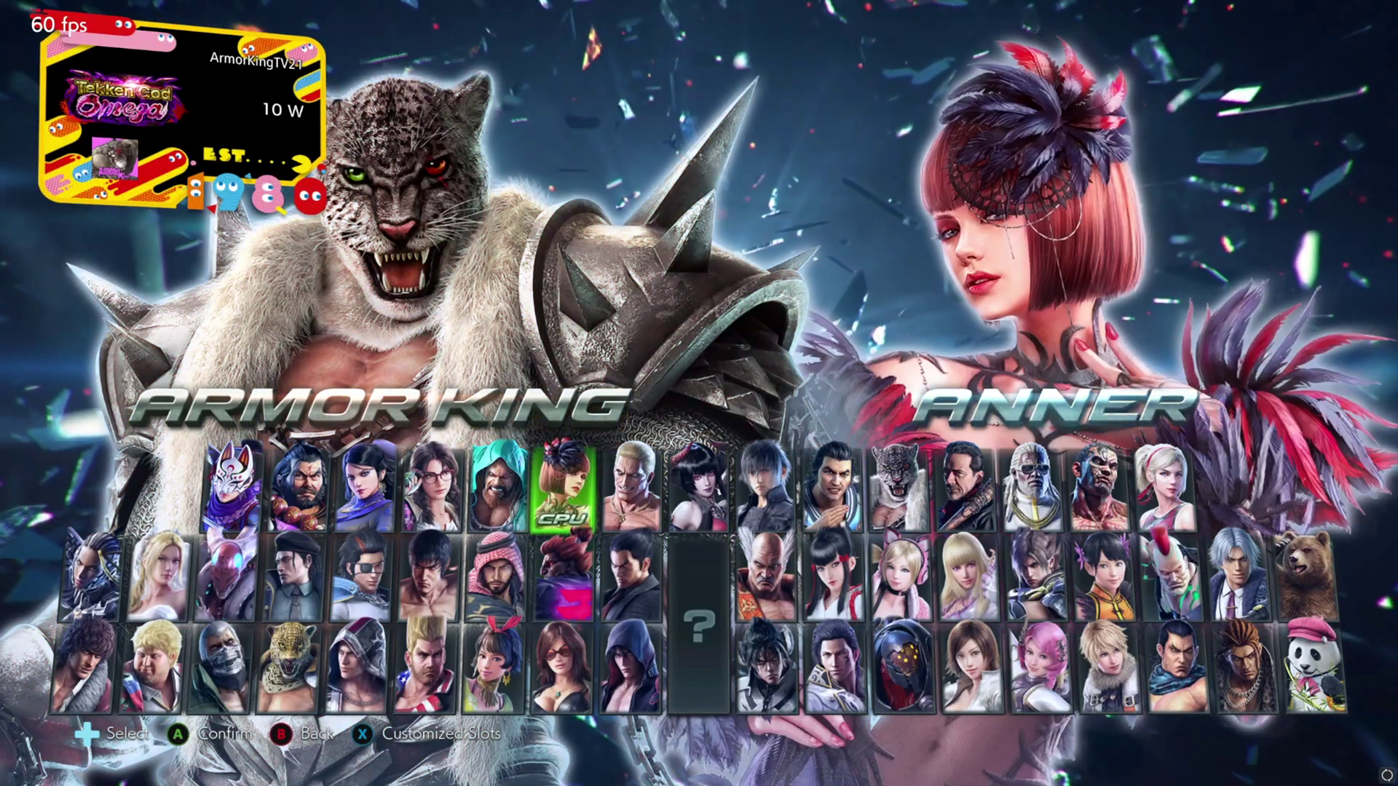
pyautogui.press('Left')
pyautogui.press('Left')
pyautogui.press('Left')
pyautogui.press('Down')
pyautogui.press('Down')
pyautogui.press('Return')
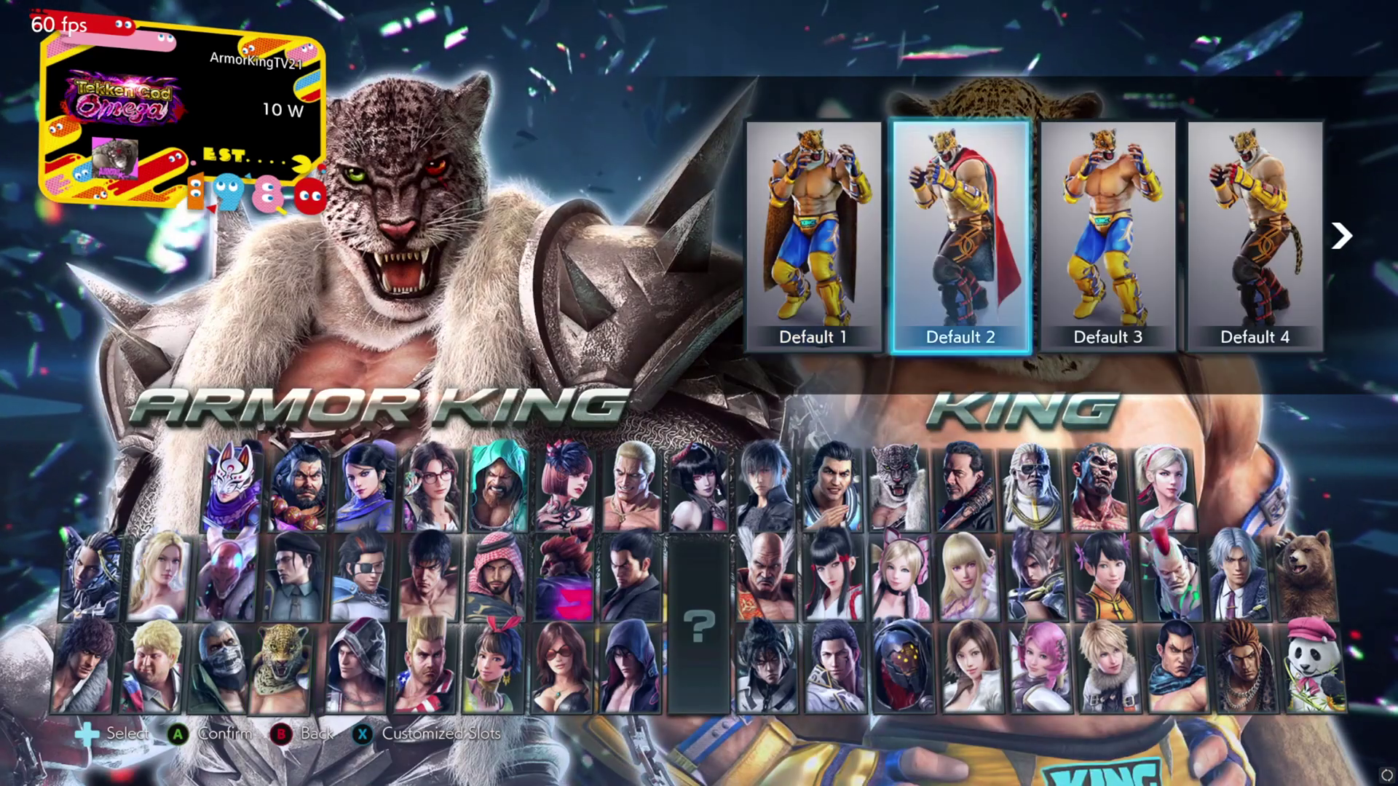
pyautogui.press('Right')
pyautogui.press('Right')
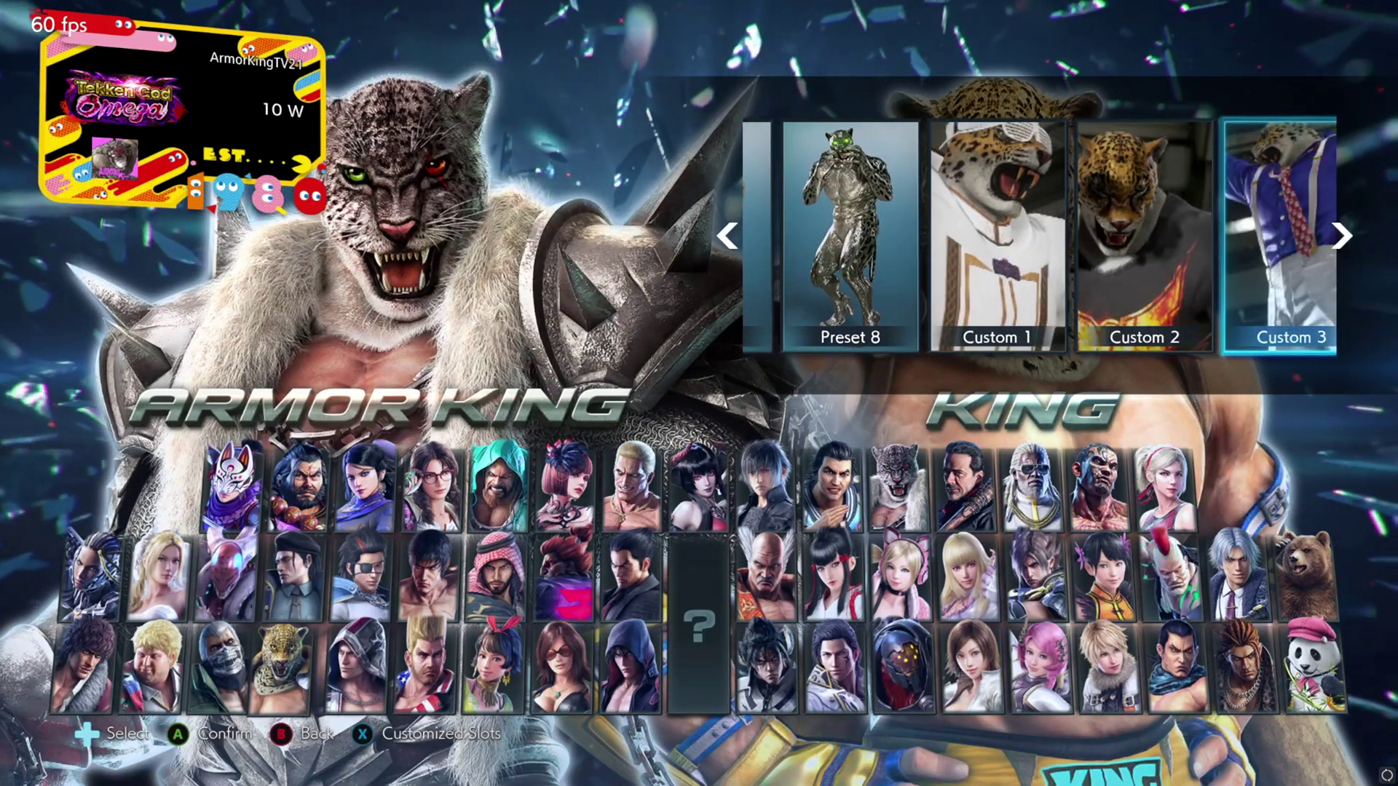
pyautogui.press('Left')
pyautogui.press('Return')
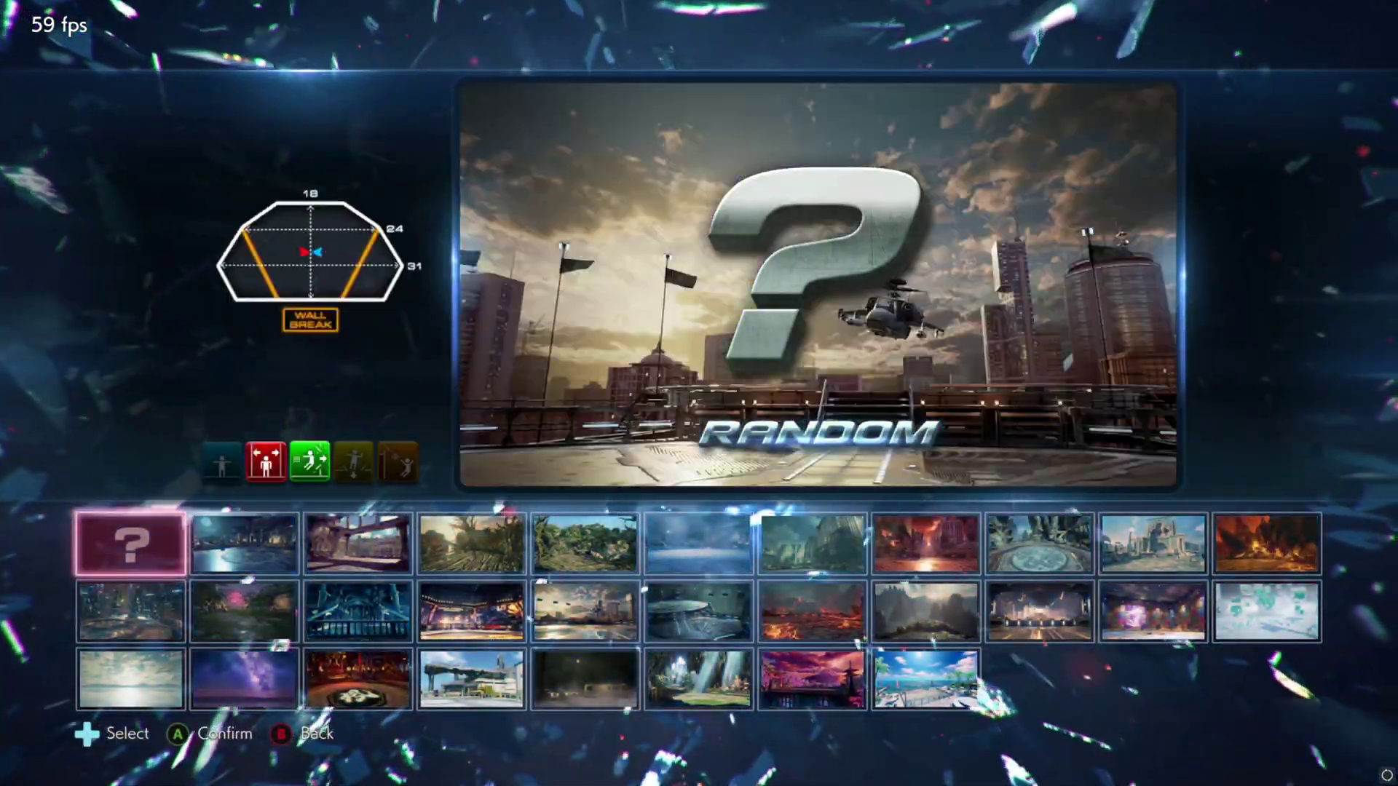
# Choose the King of Iron Fist Tournament cage arena as the stage and start the match
pyautogui.press('Down')
pyautogui.press('Right')
pyautogui.press('Right')
pyautogui.press('Right')
pyautogui.press('Return')
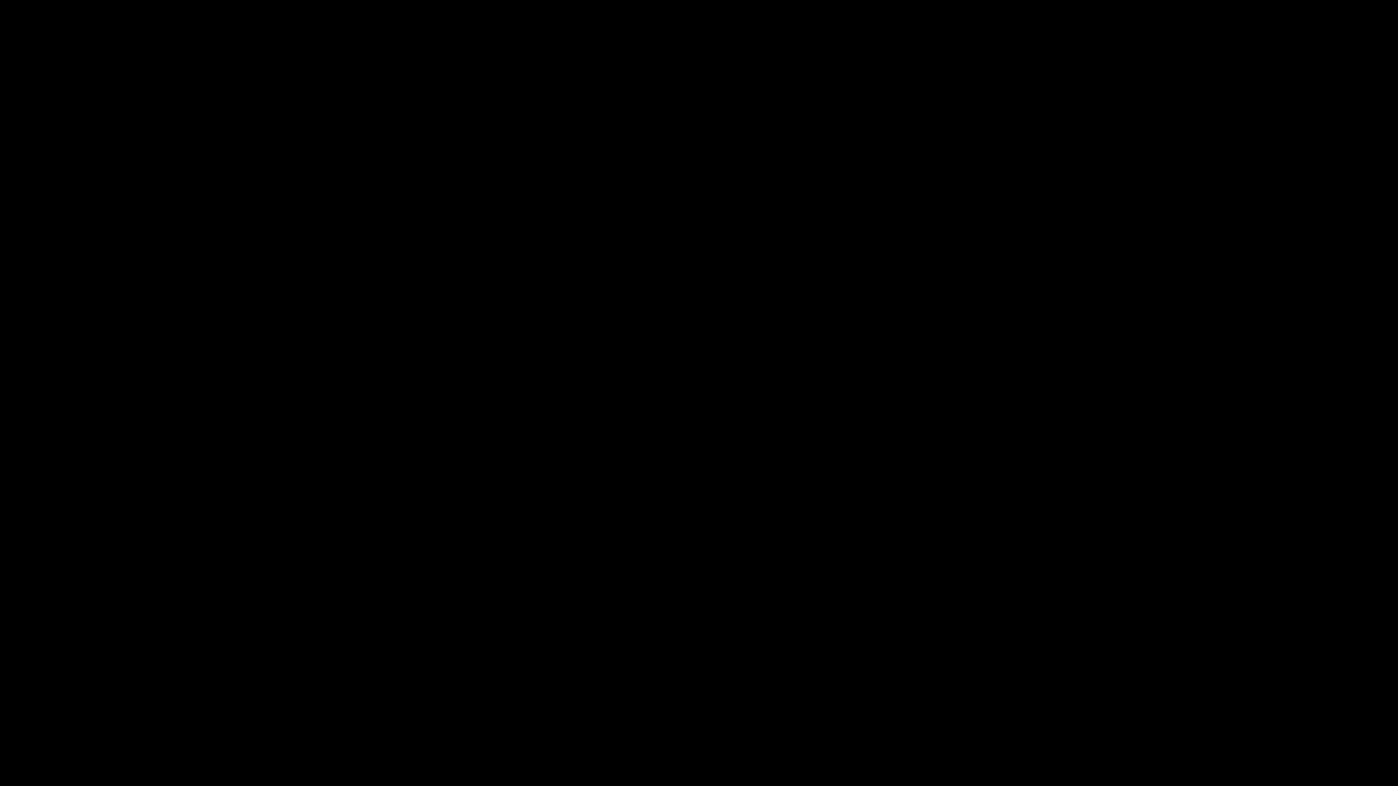
# Switch to TekkenMovesetExtractor, import the BoundArmorKing moveset to P1, and return to the game
pyautogui.scroll(-3, 320, 289)
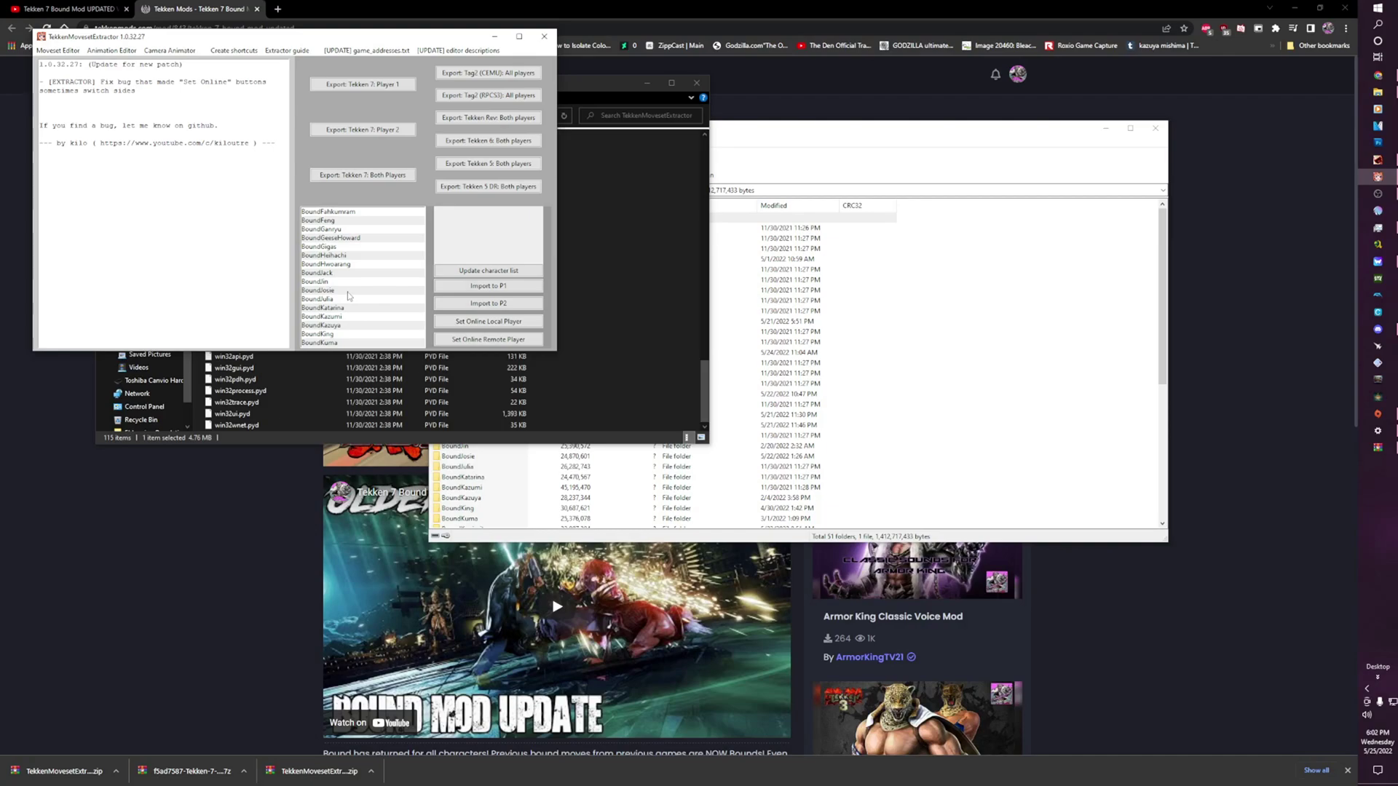
pyautogui.scroll(6, 348, 295)
pyautogui.click(344, 265)
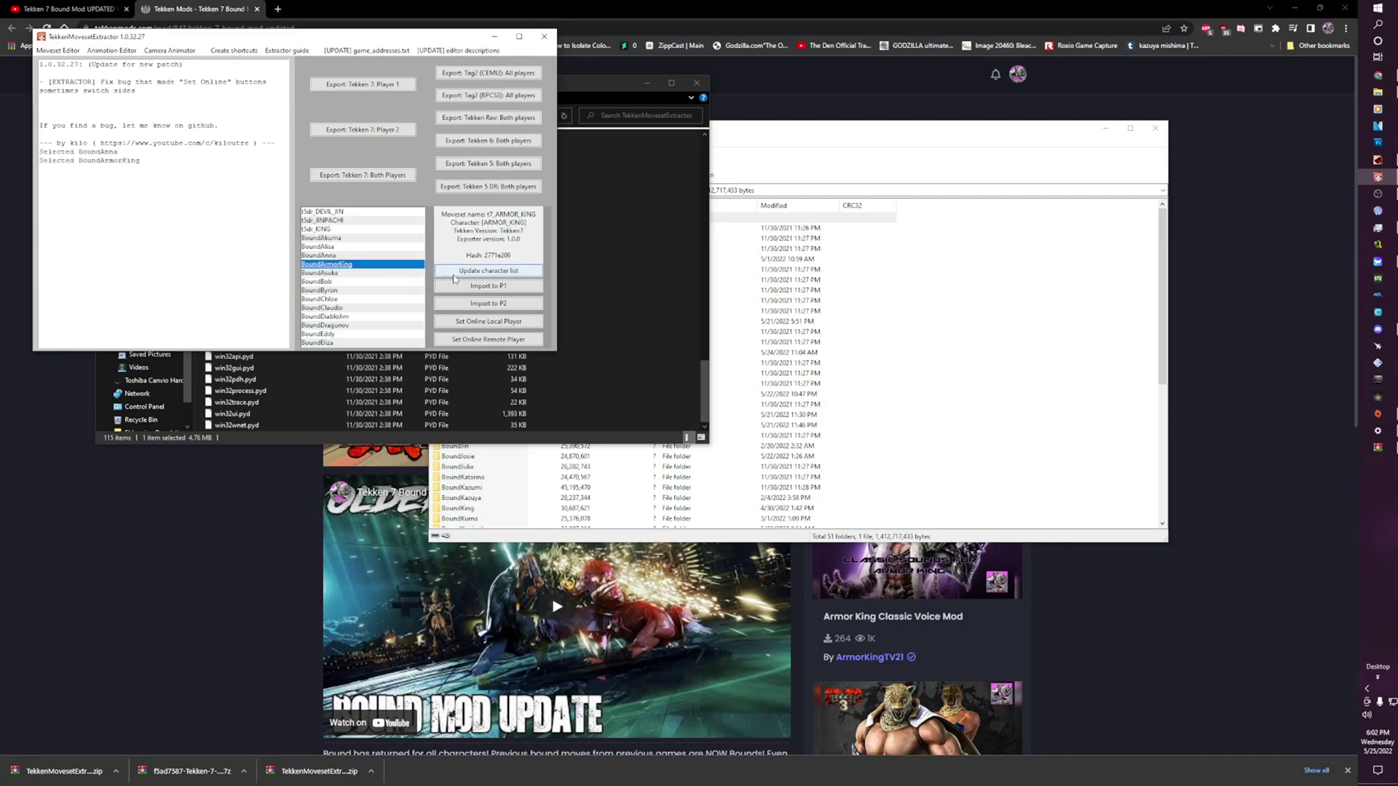
pyautogui.click(477, 289)
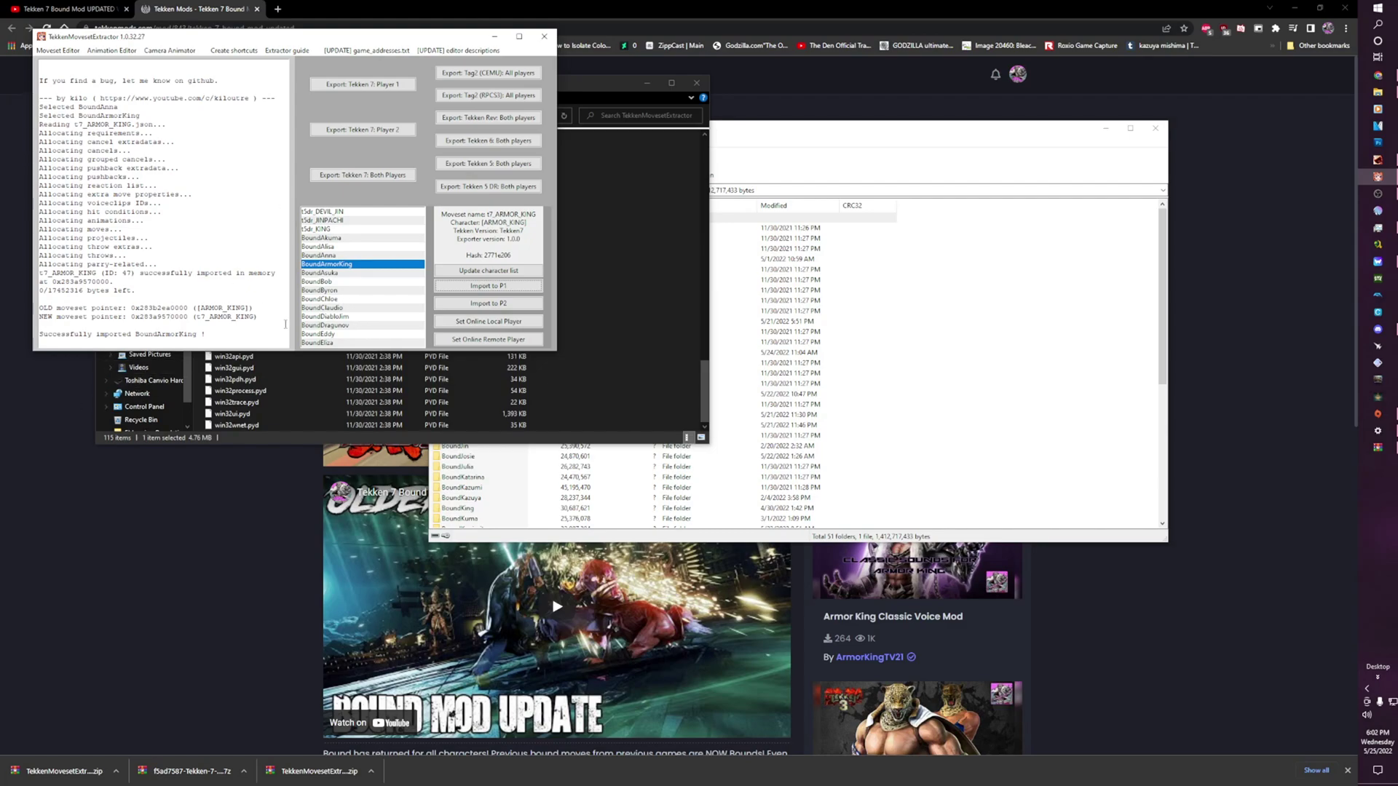
pyautogui.press('super+Tab')
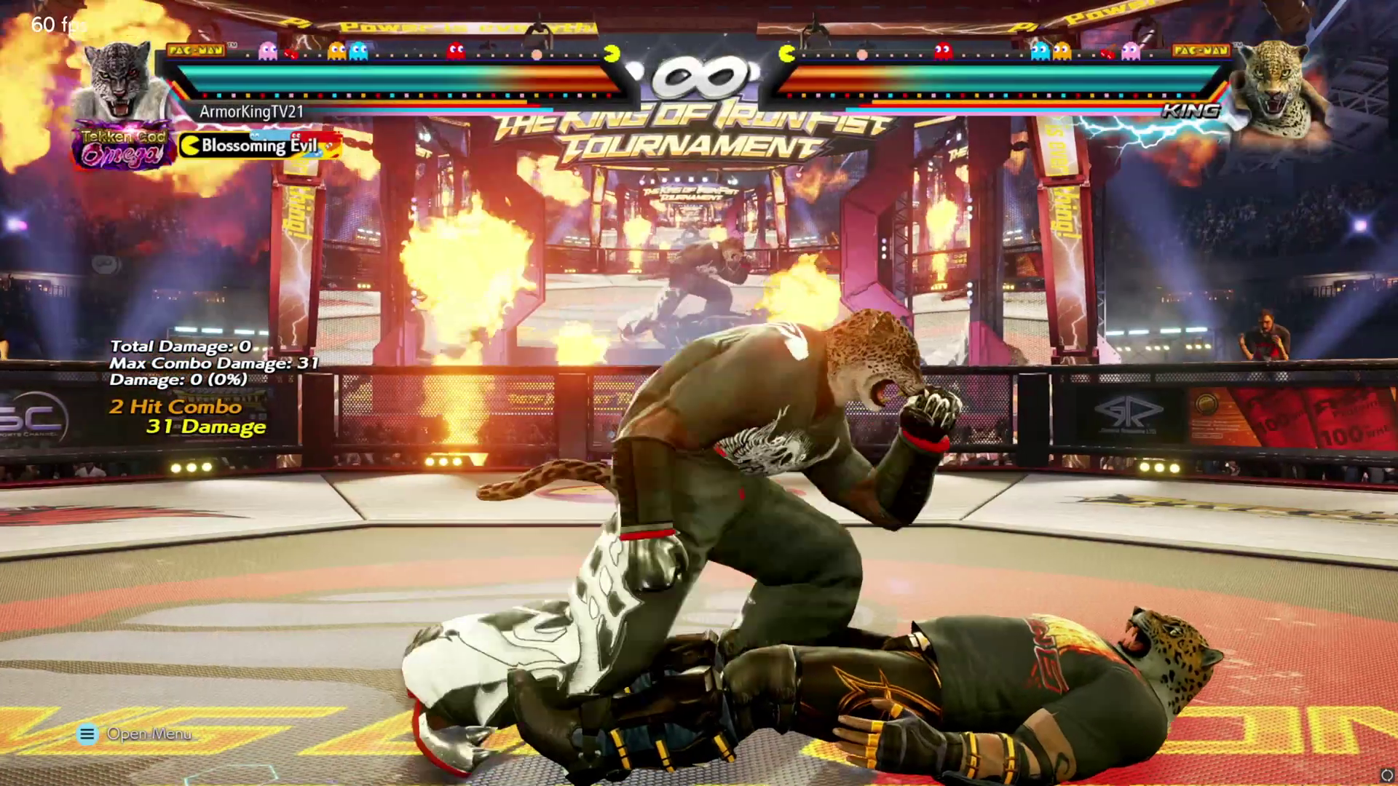
# Reset the practice match between Armor King and King
pyautogui.press('Escape')
pyautogui.press('Down')
pyautogui.press('Down')
pyautogui.press('Down')
pyautogui.press('Down')
pyautogui.press('Return')
pyautogui.press('Return')
pyautogui.press('Return')
pyautogui.press('Up')
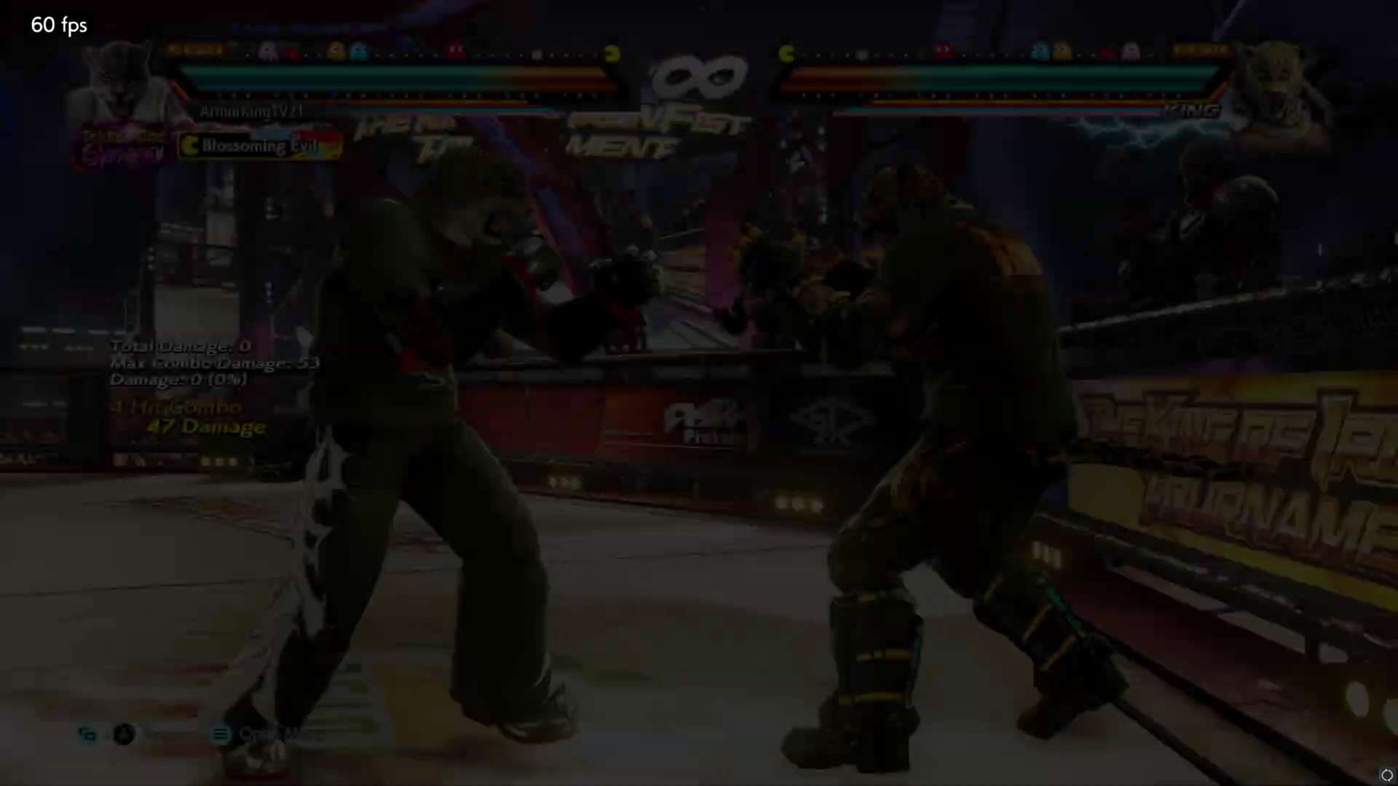
pyautogui.press('Escape')
pyautogui.press('Return')
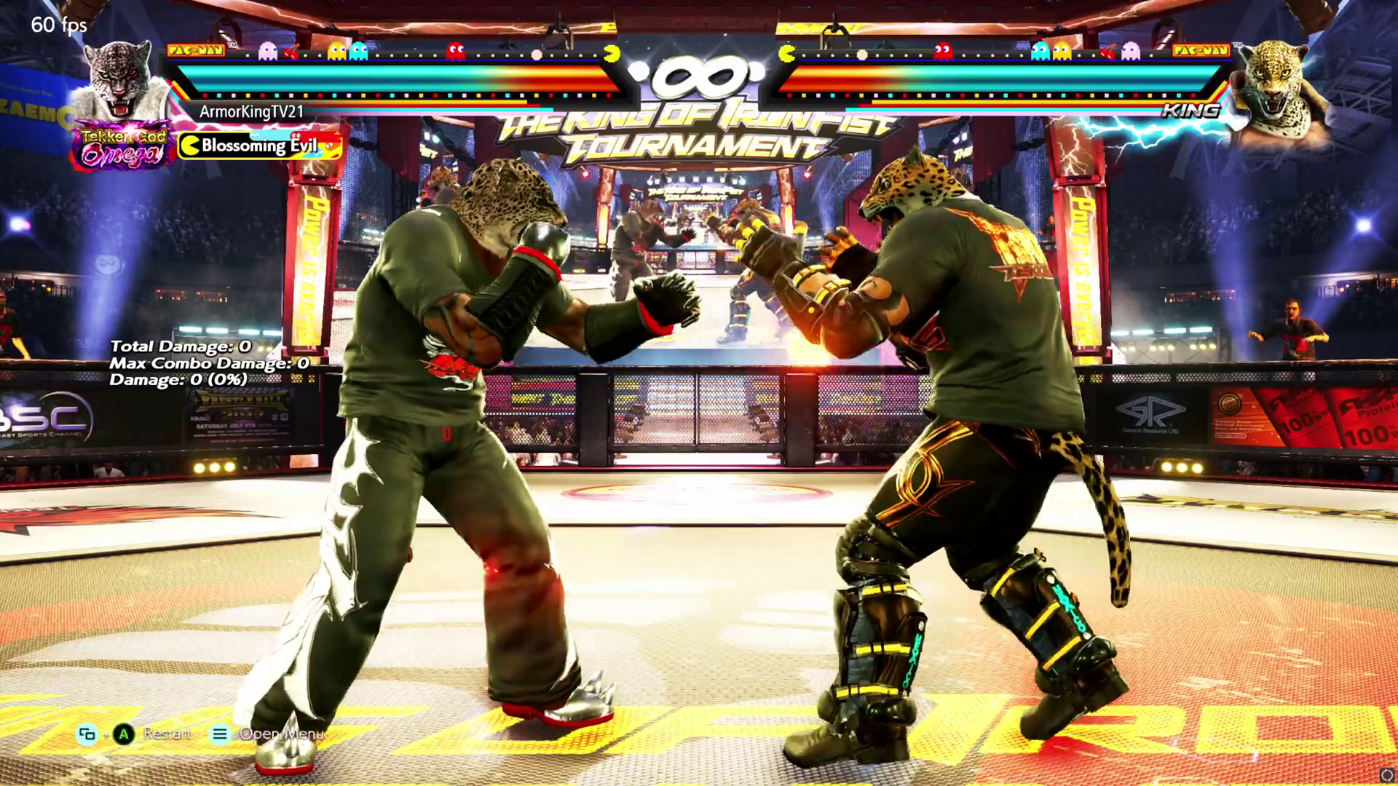
pyautogui.press('a')
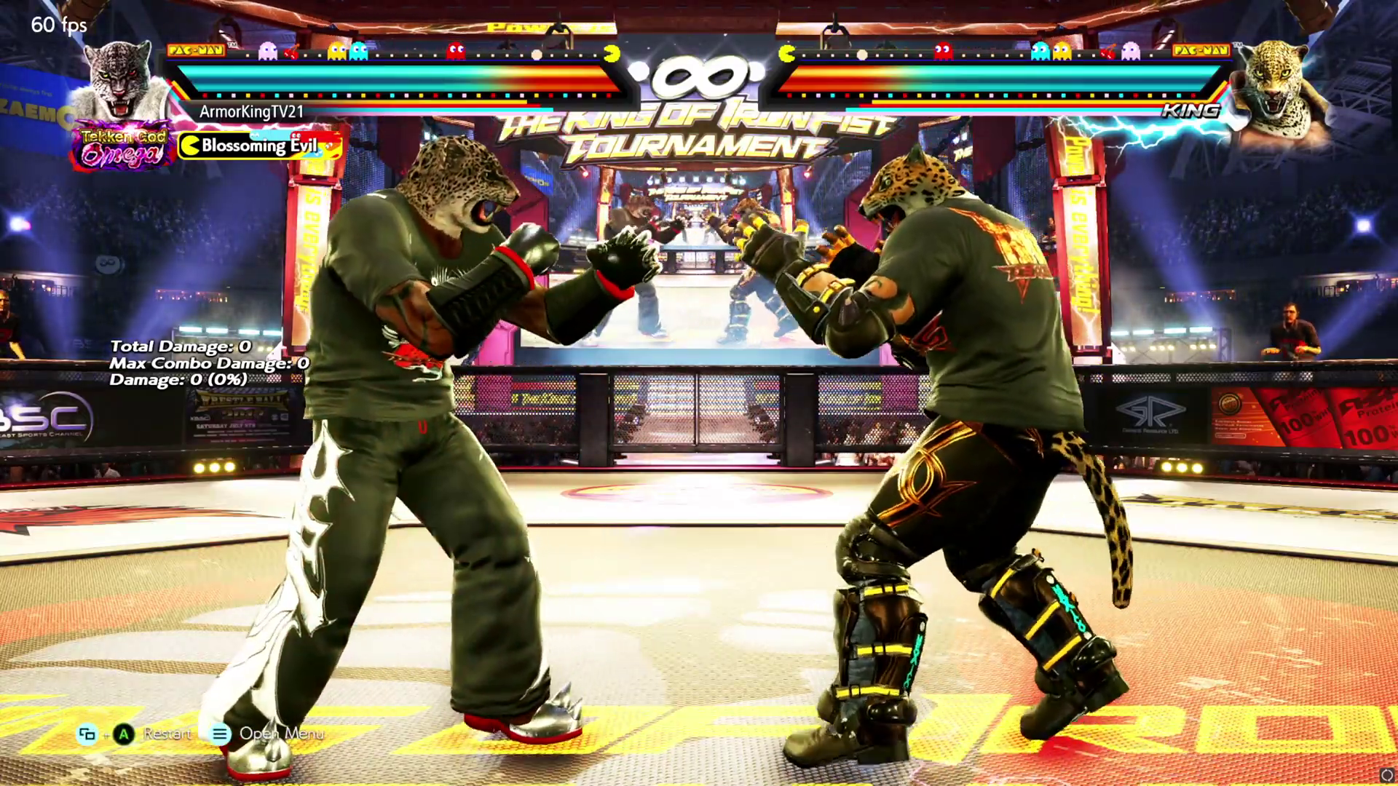
pyautogui.press('d')
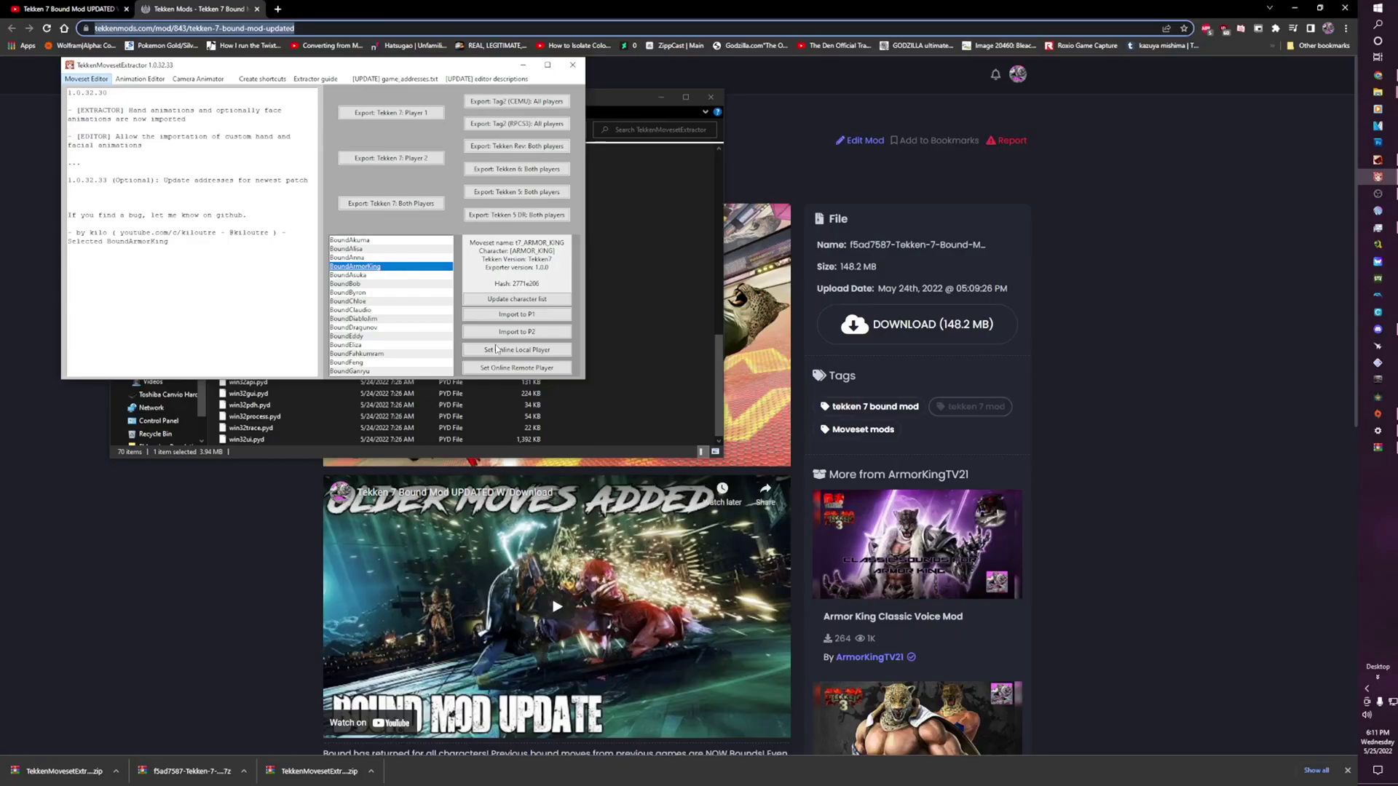
# In TekkenMovesetExtractor, set BoundArmorKing for the online local player and BoundKing for the online remote player
pyautogui.click(496, 350)
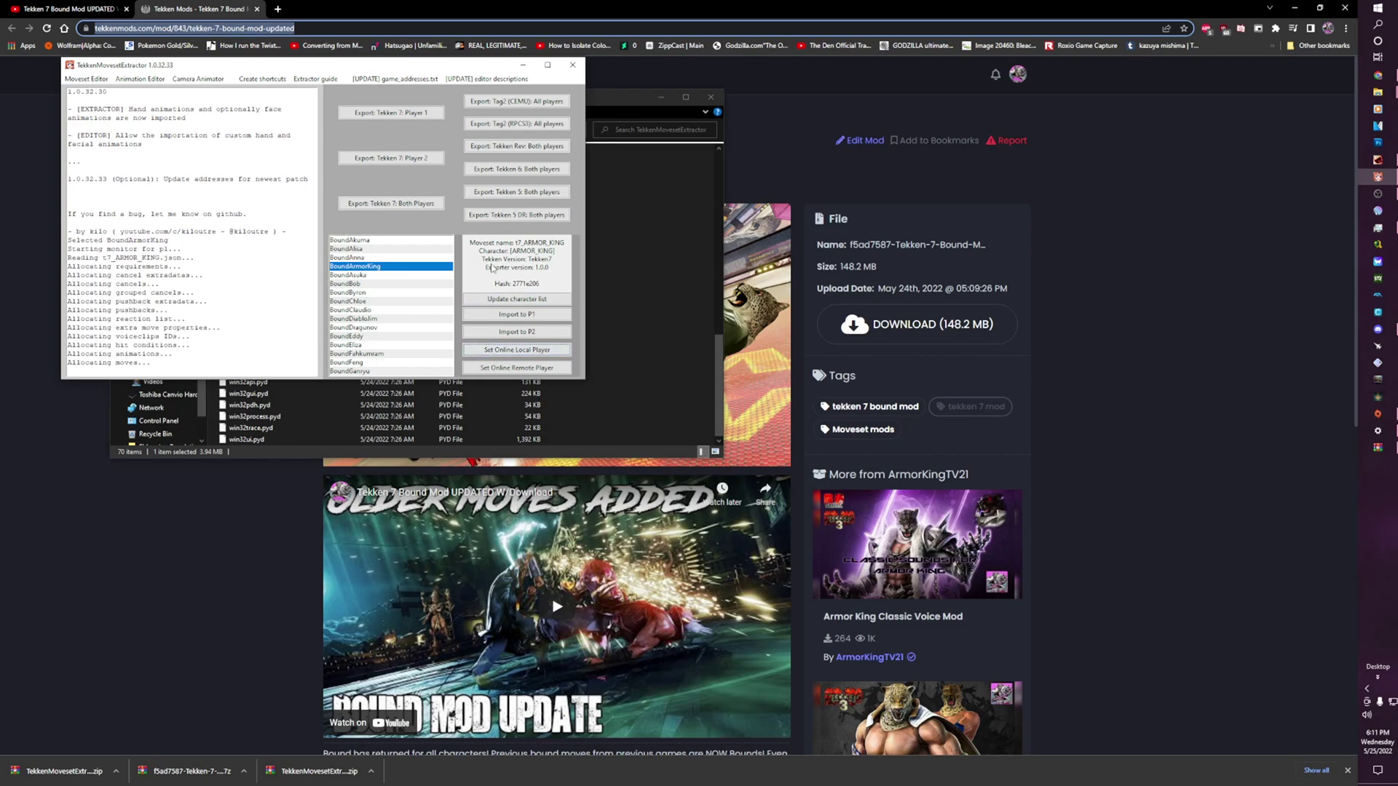
pyautogui.scroll(-3, 370, 278)
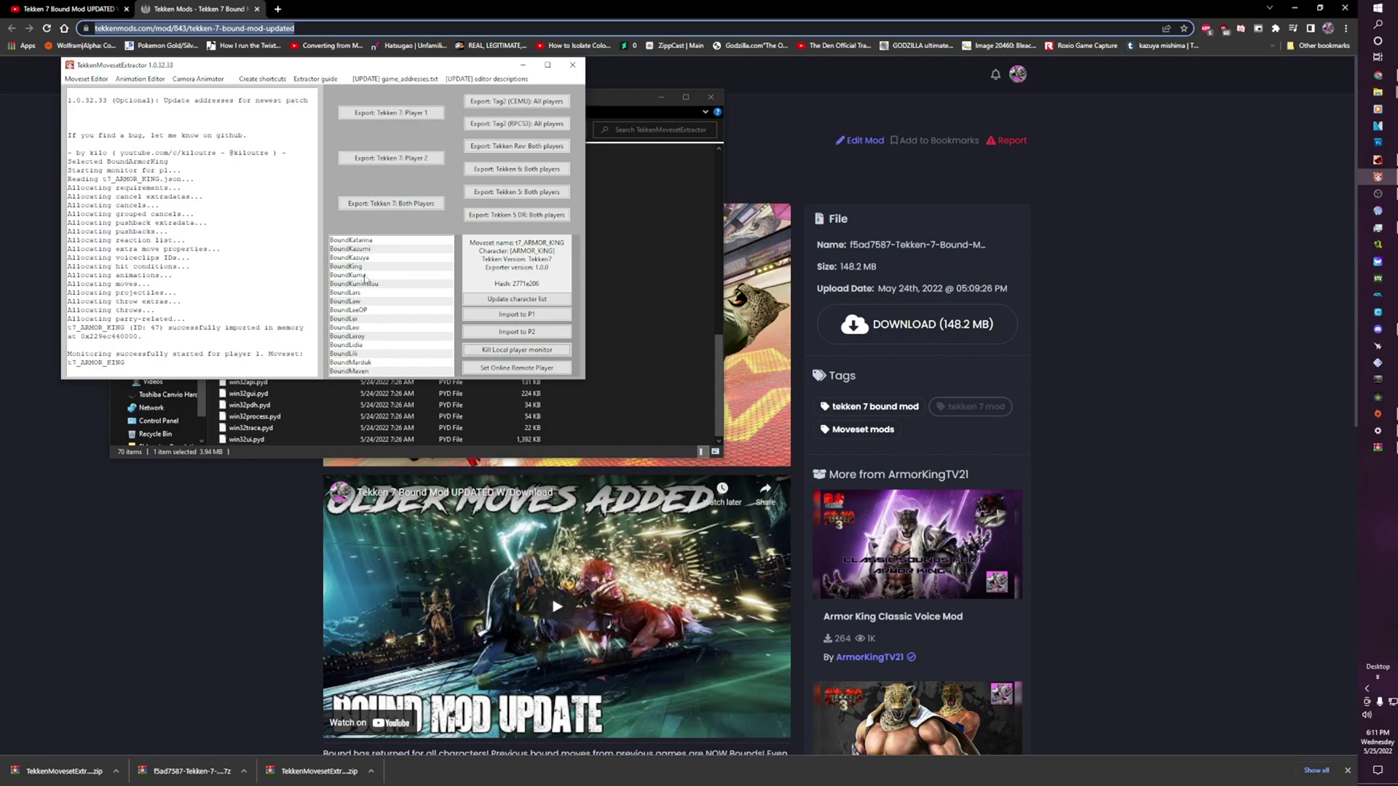
pyautogui.click(364, 266)
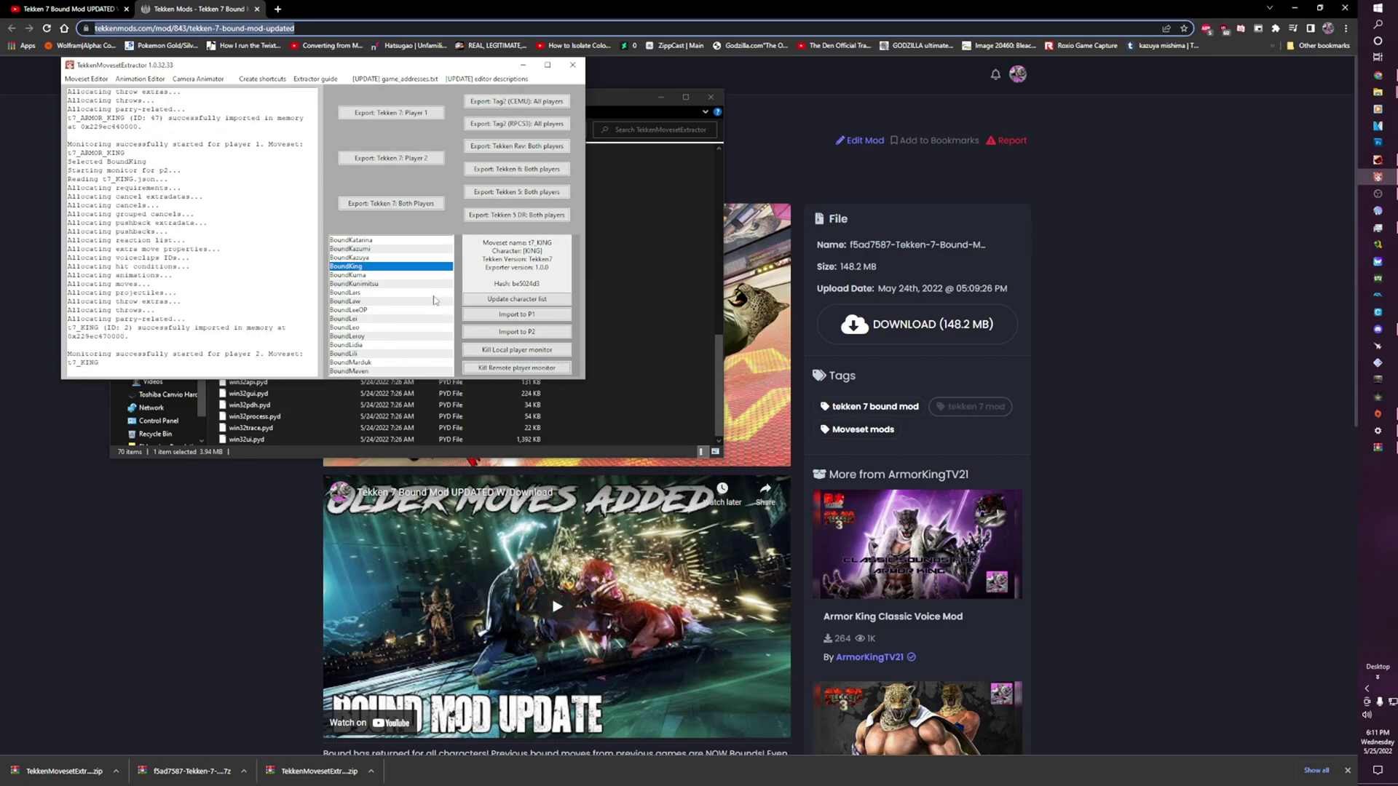
# Switch back to the practice match in Tekken 7
pyautogui.hotkey('alt', 'Tab')
pyautogui.hotkey('alt', 'Tab')
pyautogui.hotkey('alt', 'Tab')
pyautogui.hotkey('alt', 'Tab')
pyautogui.hotkey('alt', 'Tab')
pyautogui.hotkey('alt', 'Tab')
pyautogui.hotkey('alt', 'Tab')
pyautogui.hotkey('alt', 'Tab')
pyautogui.hotkey('alt', 'Tab')
pyautogui.hotkey('alt', 'Tab')
pyautogui.hotkey('alt', 'Tab')
pyautogui.hotkey('alt', 'Tab')
pyautogui.hotkey('alt', 'Tab')
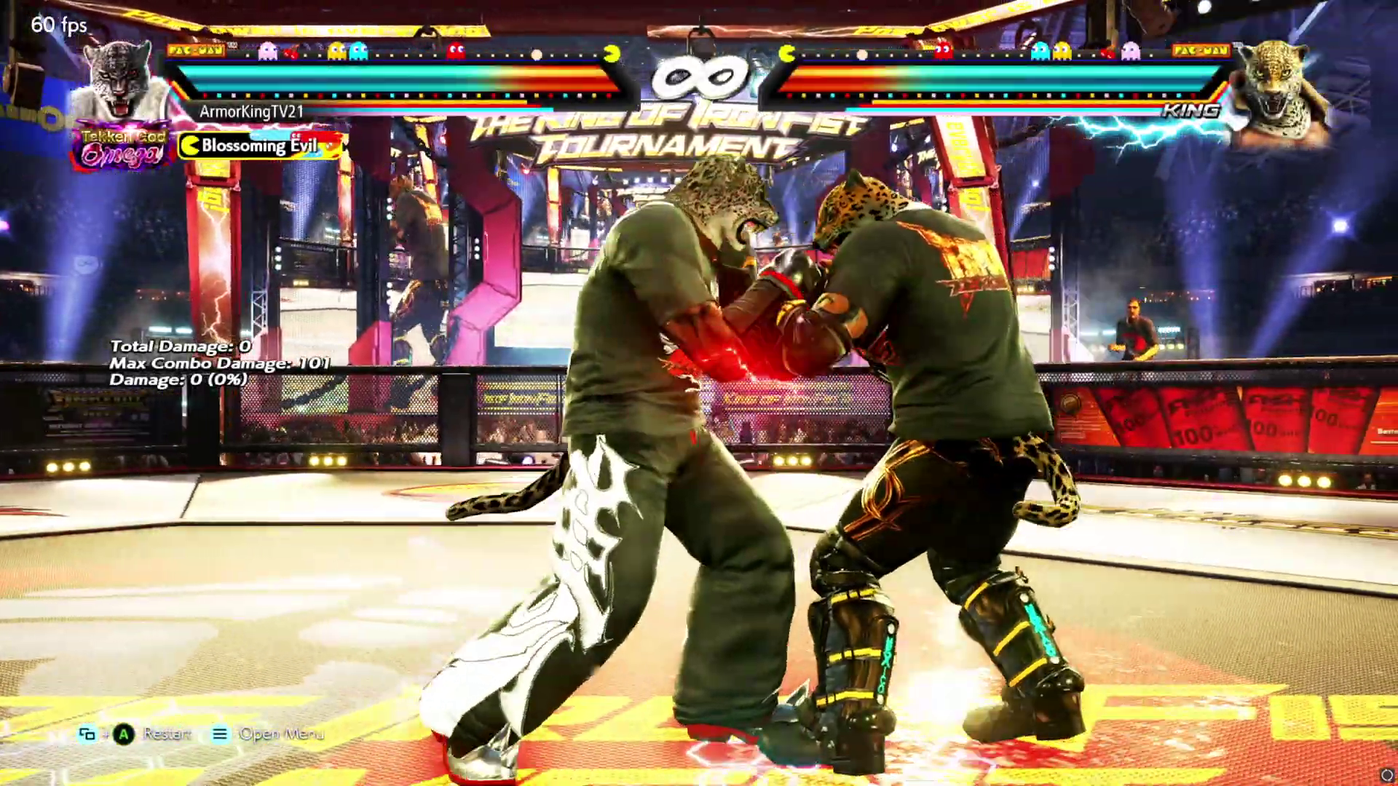
# Open Simple Select from the practice settings and bring up Player 1's character list
pyautogui.press('Escape')
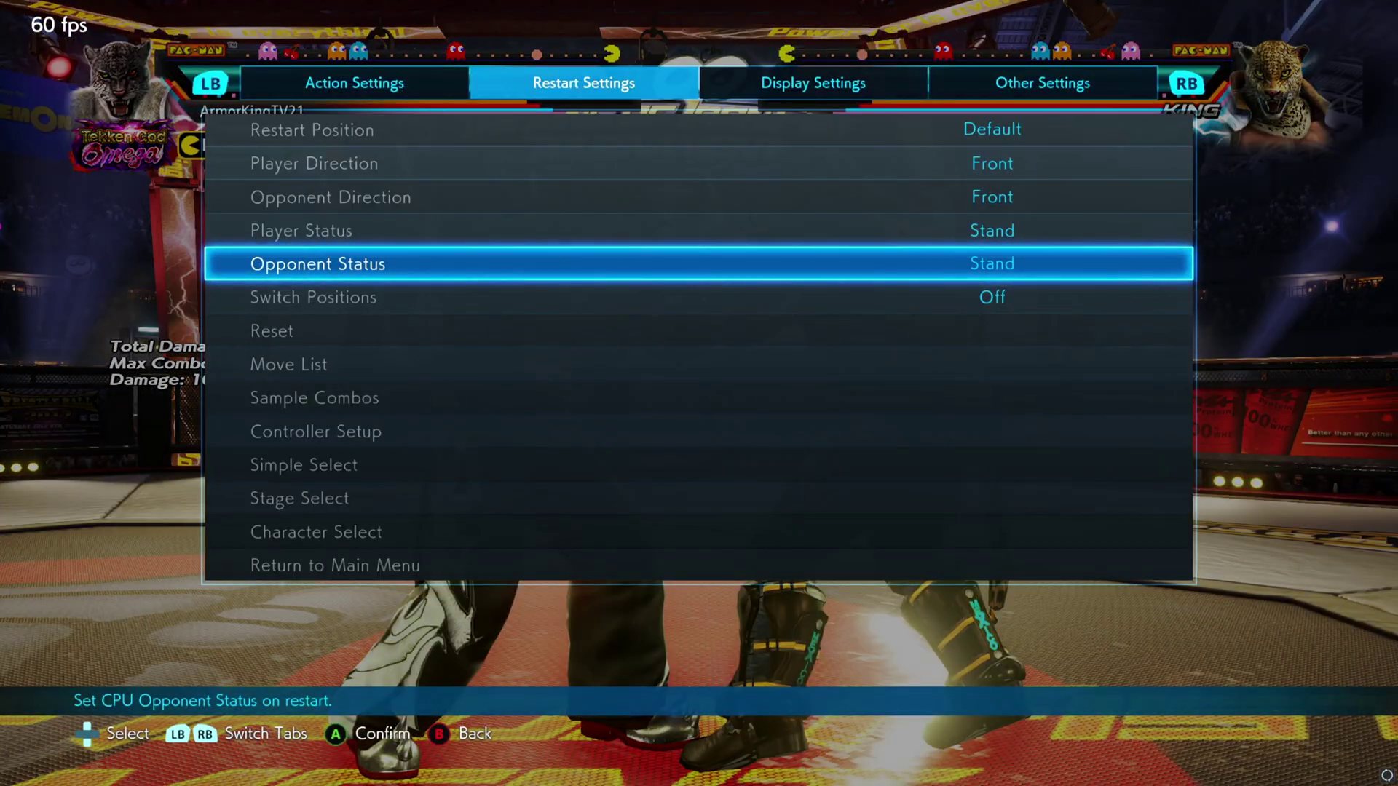
pyautogui.press('Down')
pyautogui.press('Down')
pyautogui.press('Down')
pyautogui.press('Down')
pyautogui.press('Down')
pyautogui.press('Down')
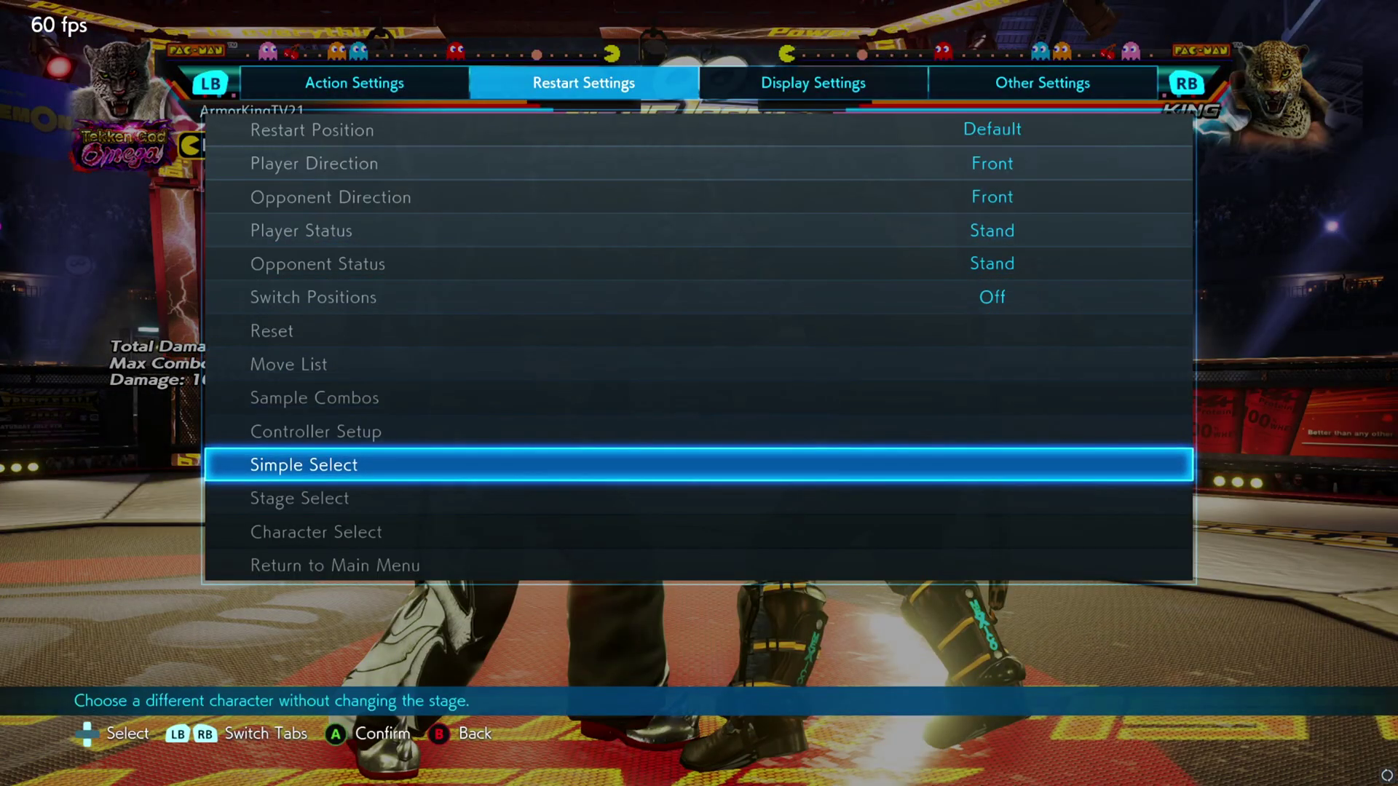
pyautogui.press('Return')
pyautogui.press('Return')
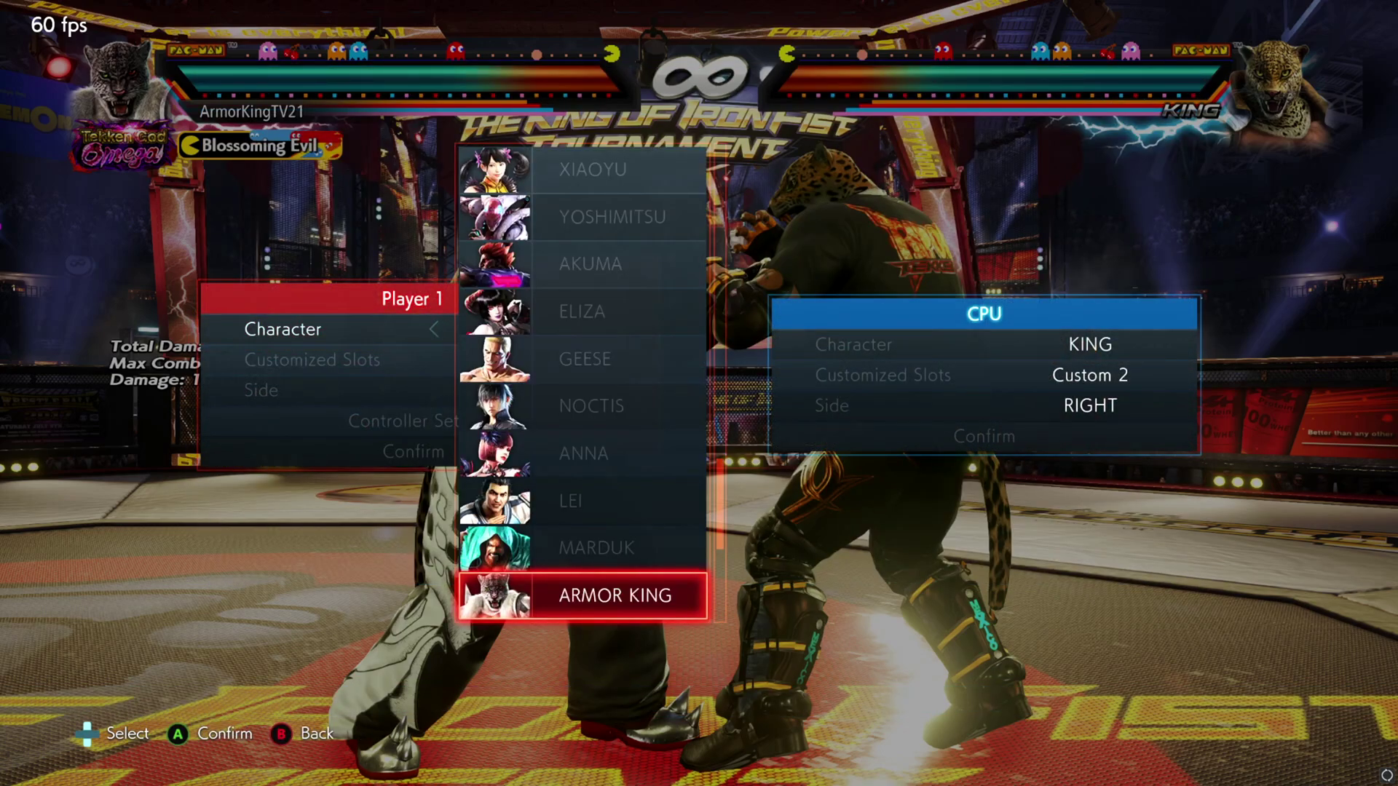
# Choose Eliza with the Default 1 outfit as Player 1's character
pyautogui.press('Up')
pyautogui.press('Up')
pyautogui.press('Up')
pyautogui.press('Up')
pyautogui.press('Up')
pyautogui.press('Up')
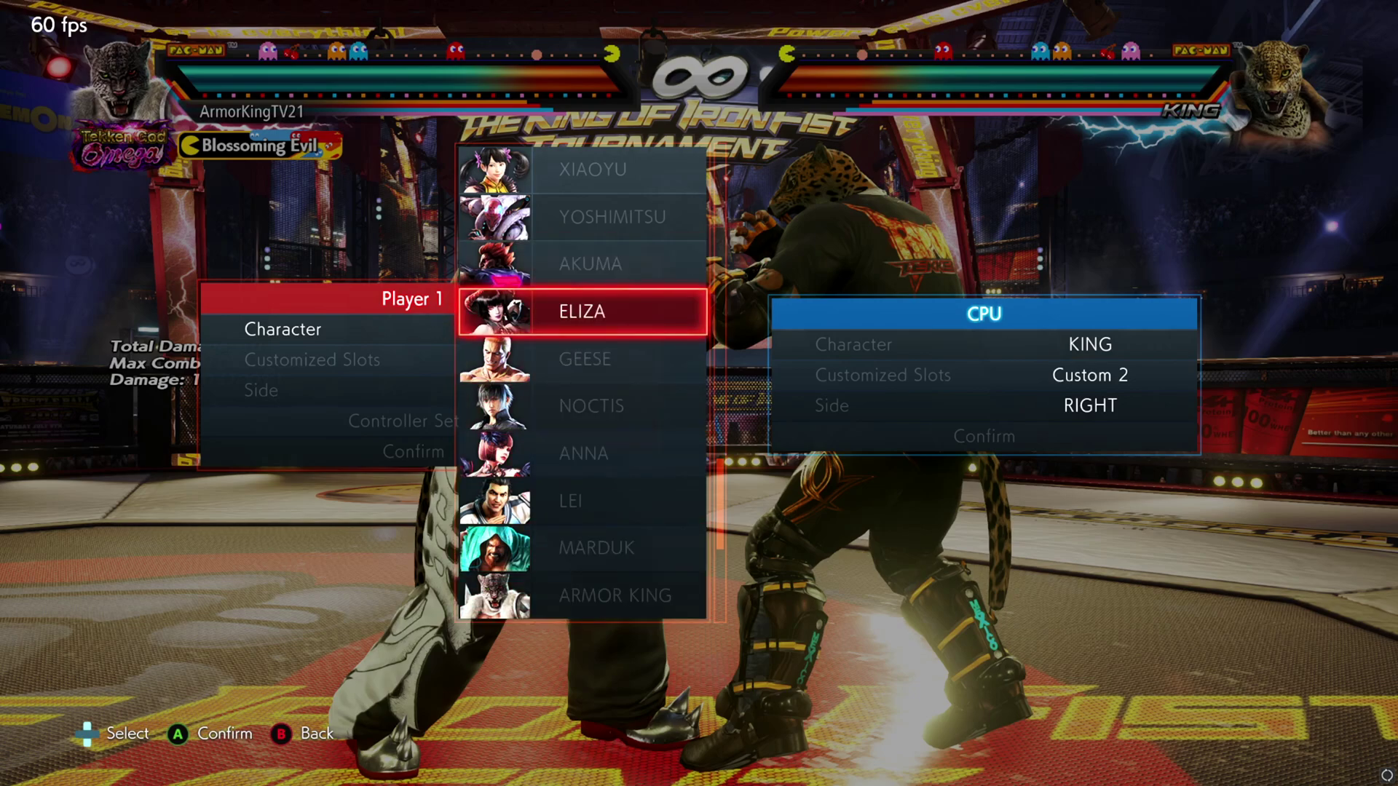
pyautogui.press('Up')
pyautogui.press('Up')
pyautogui.press('Down')
pyautogui.press('Down')
pyautogui.press('Return')
pyautogui.press('Return')
pyautogui.press('Return')
# Choose Kazumi as the CPU opponent's character
pyautogui.press('Up')
pyautogui.press('Return')
pyautogui.press('Return')
pyautogui.press('Up')
pyautogui.press('Up')
pyautogui.press('Up')
pyautogui.press('Down')
pyautogui.press('Return')
# Put the CPU on the RIGHT side with the Custom 1 outfit and start the match
pyautogui.press('Down')
pyautogui.press('Left')
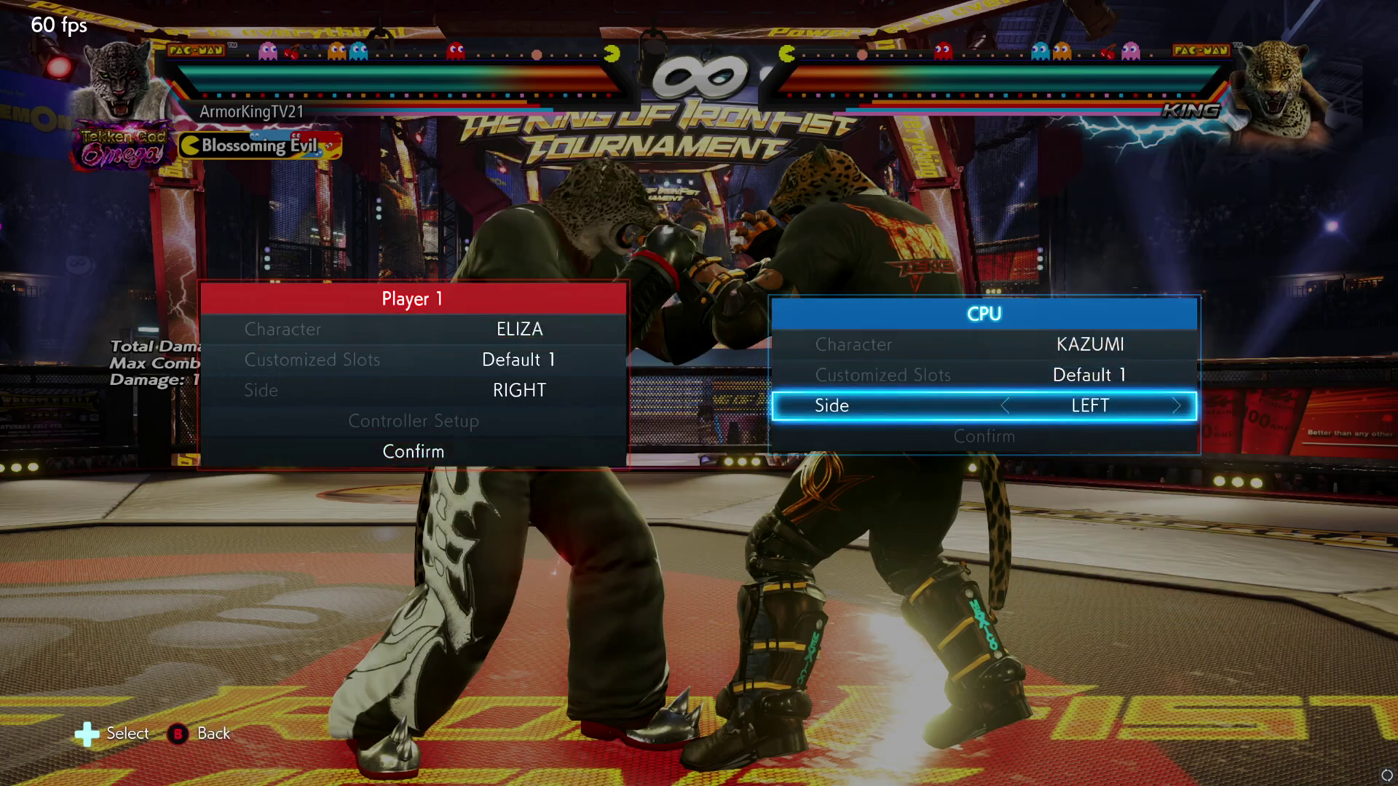
pyautogui.press('Right')
pyautogui.press('Up')
pyautogui.press('Right')
pyautogui.press('Right')
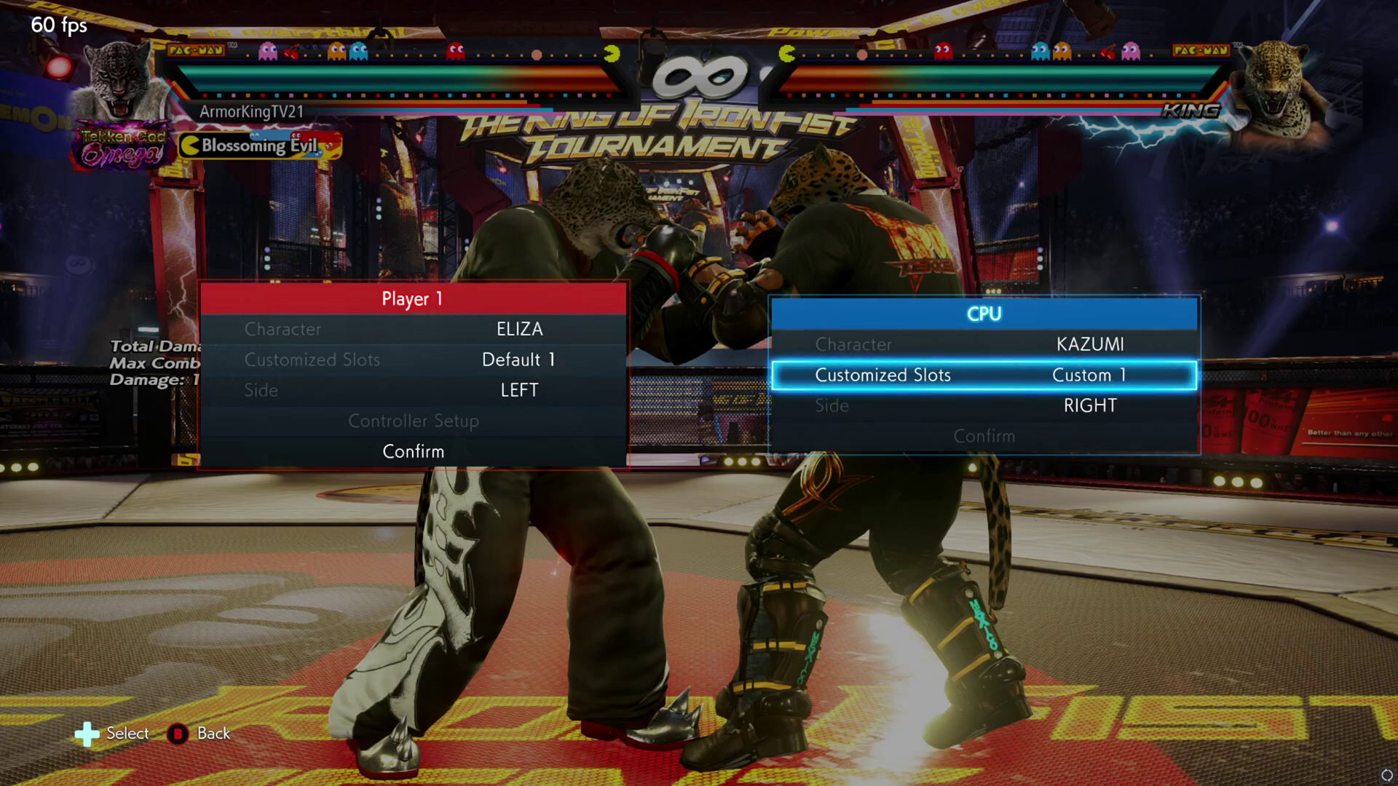
pyautogui.press('Down')
pyautogui.press('Down')
pyautogui.press('Return')
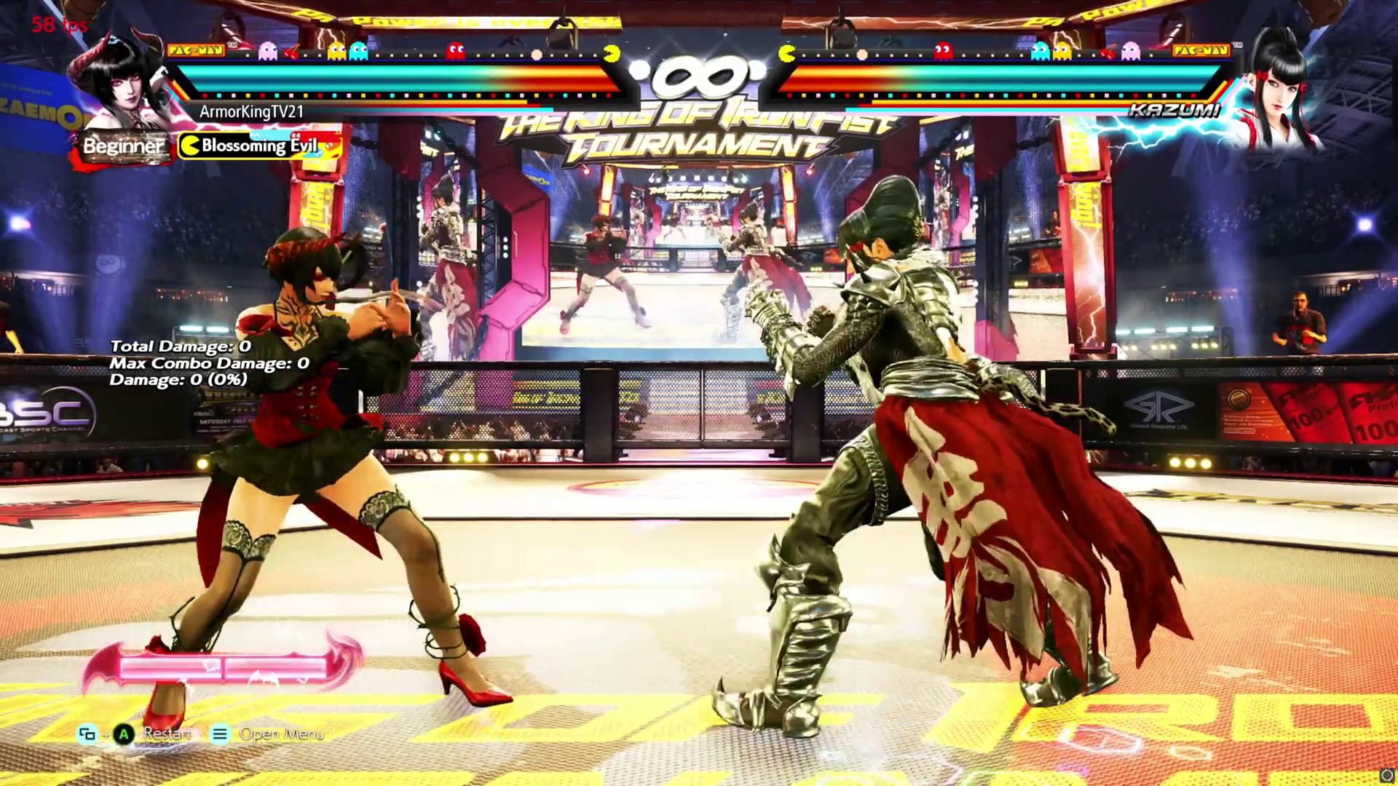
# Attack Kazumi with Eliza in the practice match, and reopen Simple Select
pyautogui.press('u')
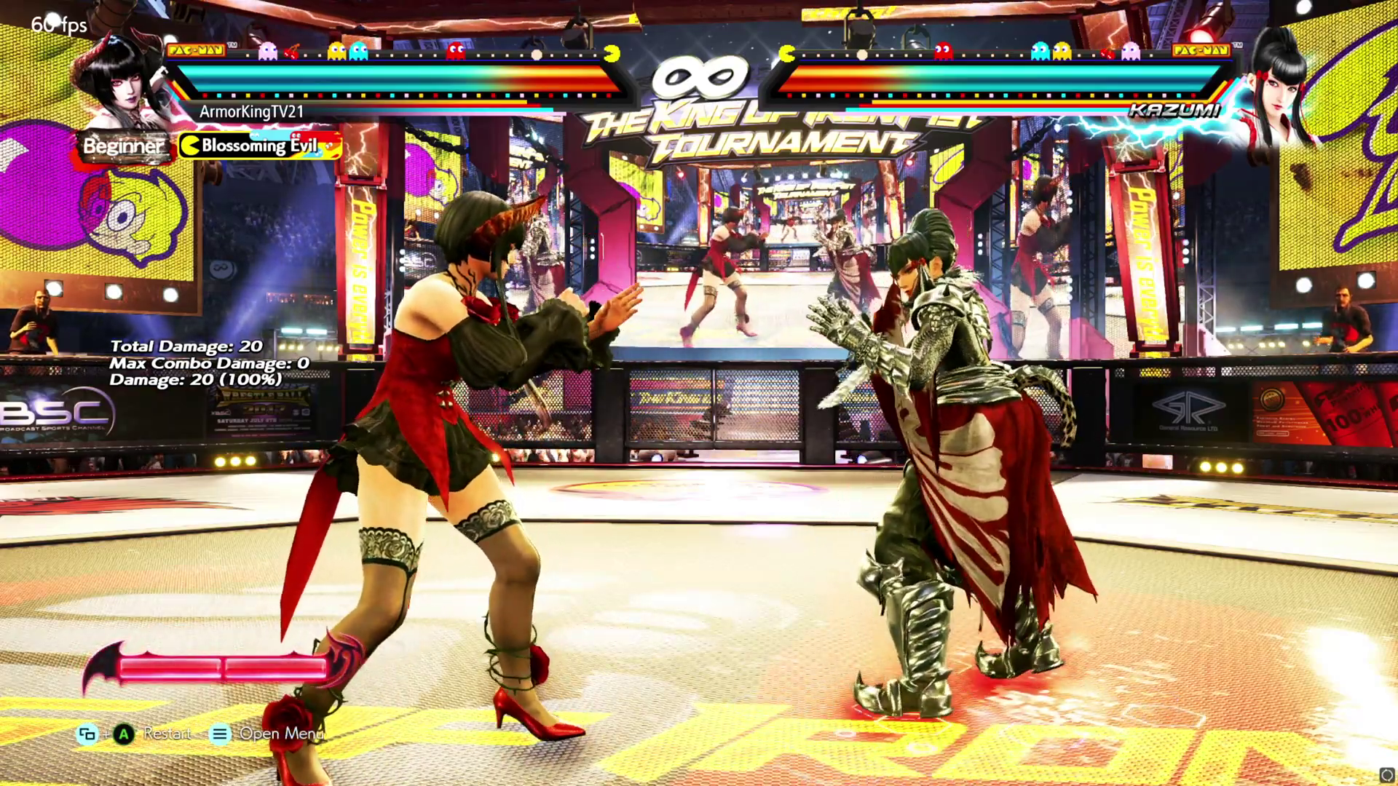
pyautogui.press('Escape')
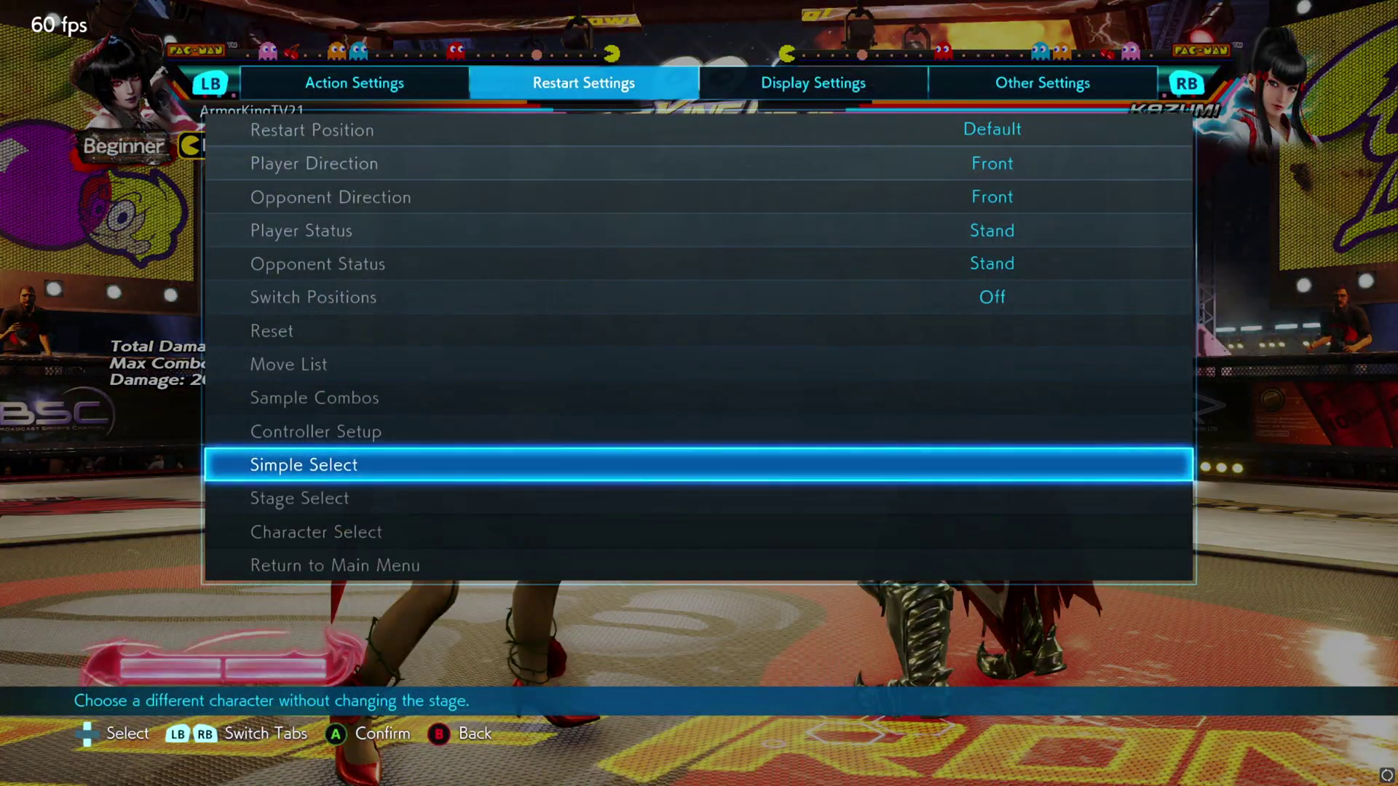
pyautogui.press('Return')
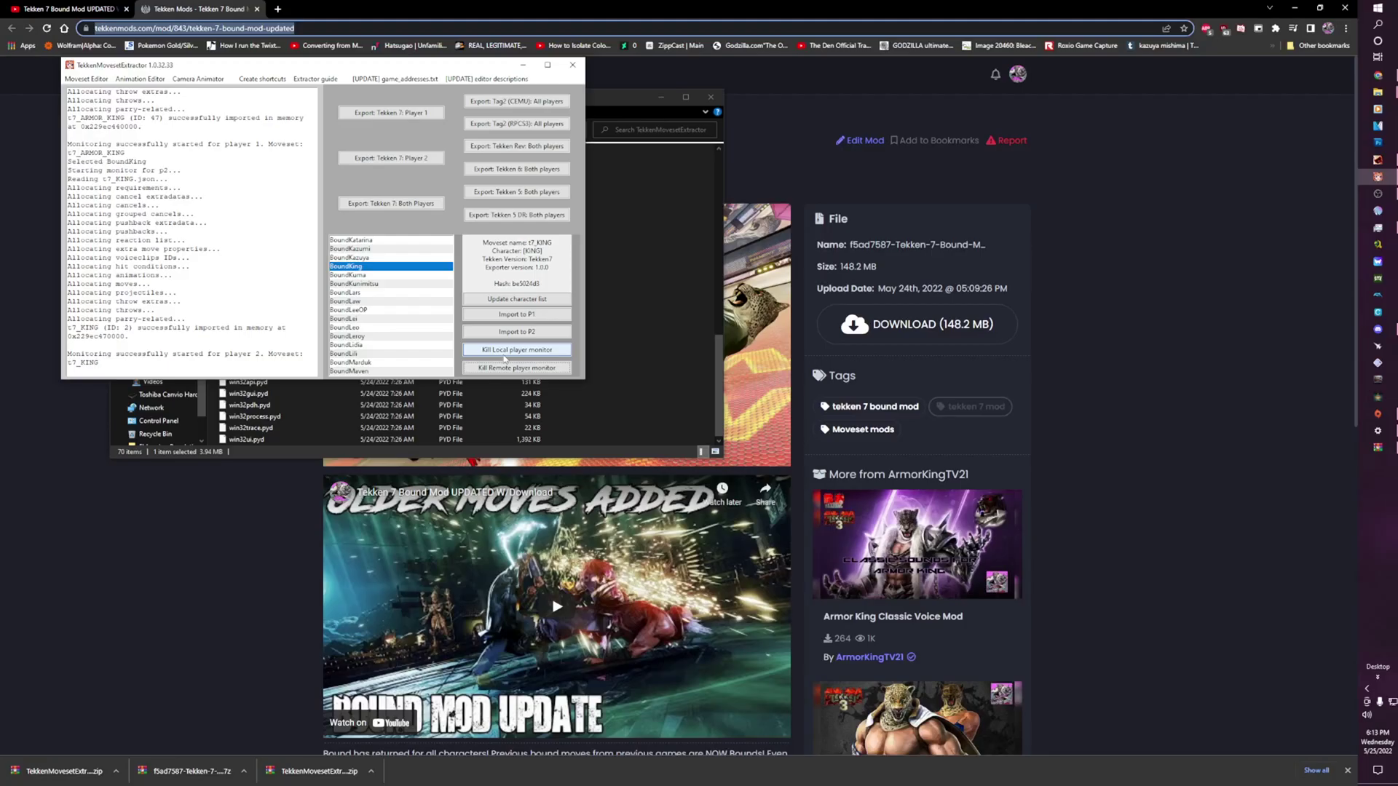
# In TekkenMovesetExtractor, kill the local and remote player monitors and look through the Bound moveset list
pyautogui.click(509, 369)
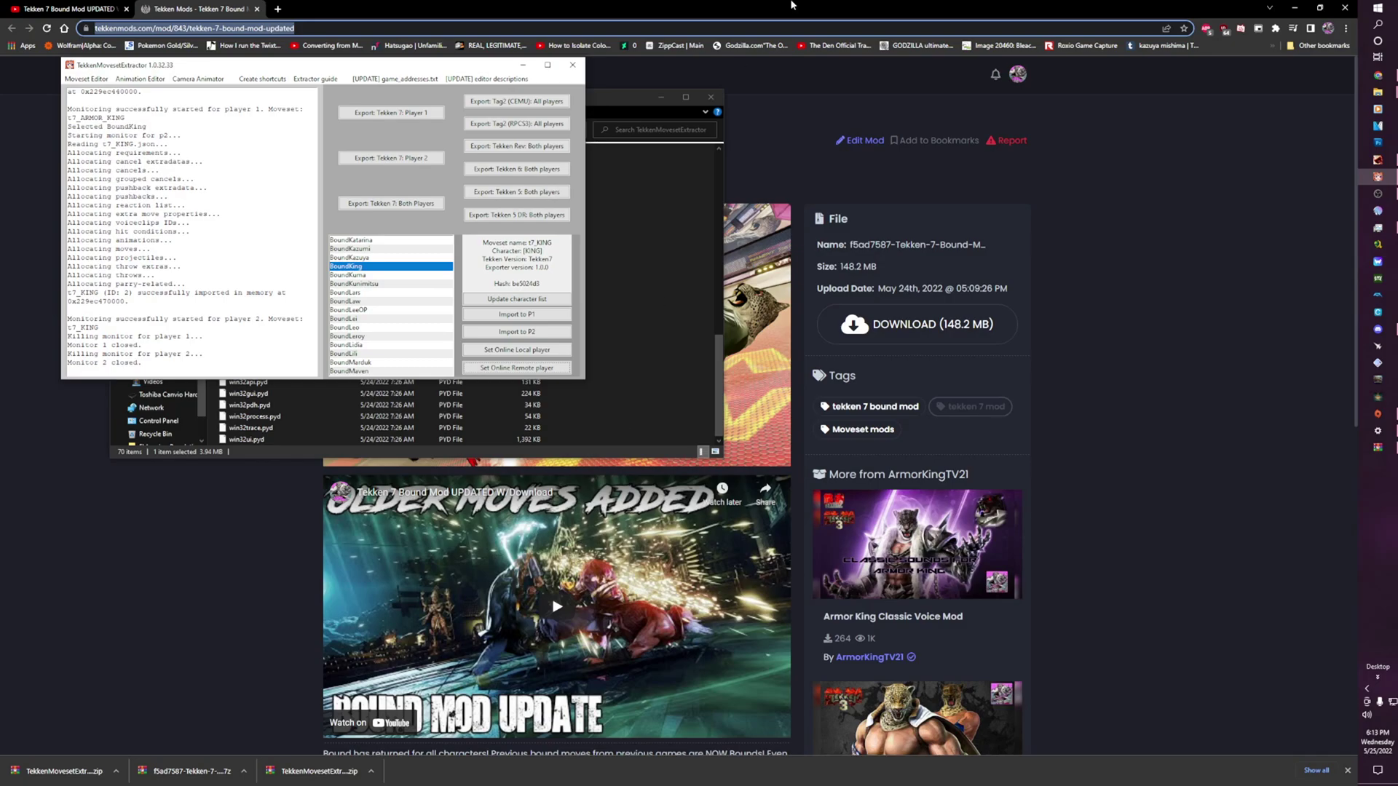
pyautogui.scroll(8, 362, 313)
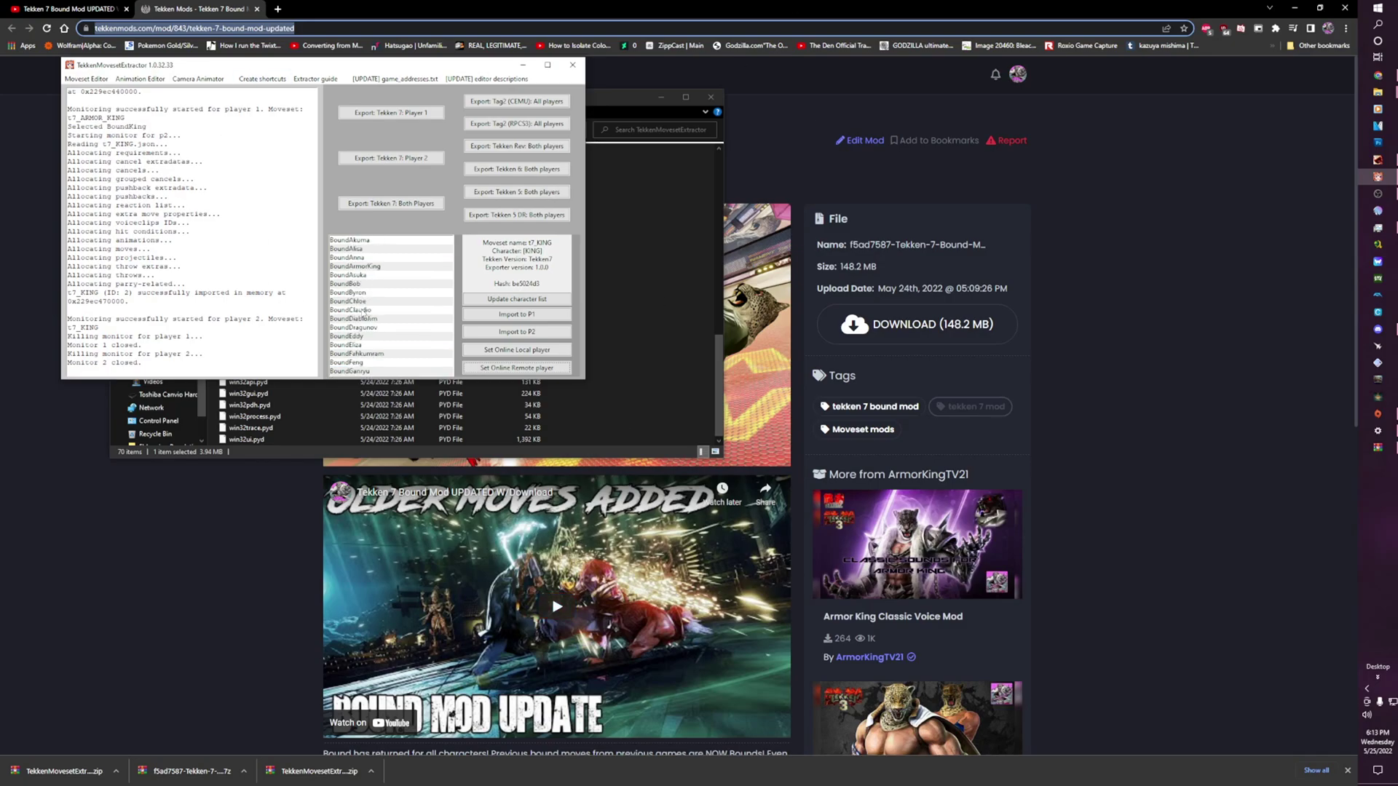
pyautogui.moveTo(394, 65); pyautogui.dragTo(596, 89)
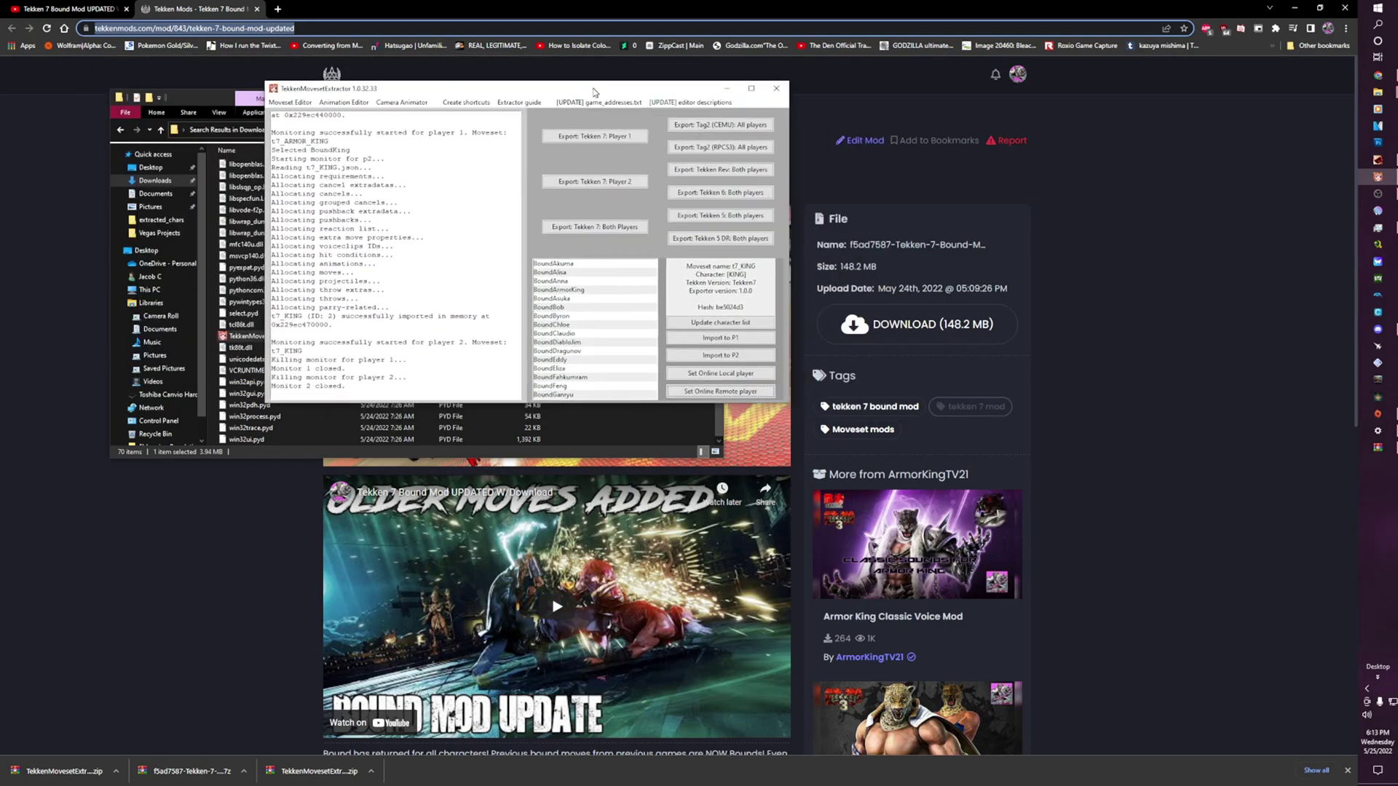
pyautogui.scroll(-10, 570, 368)
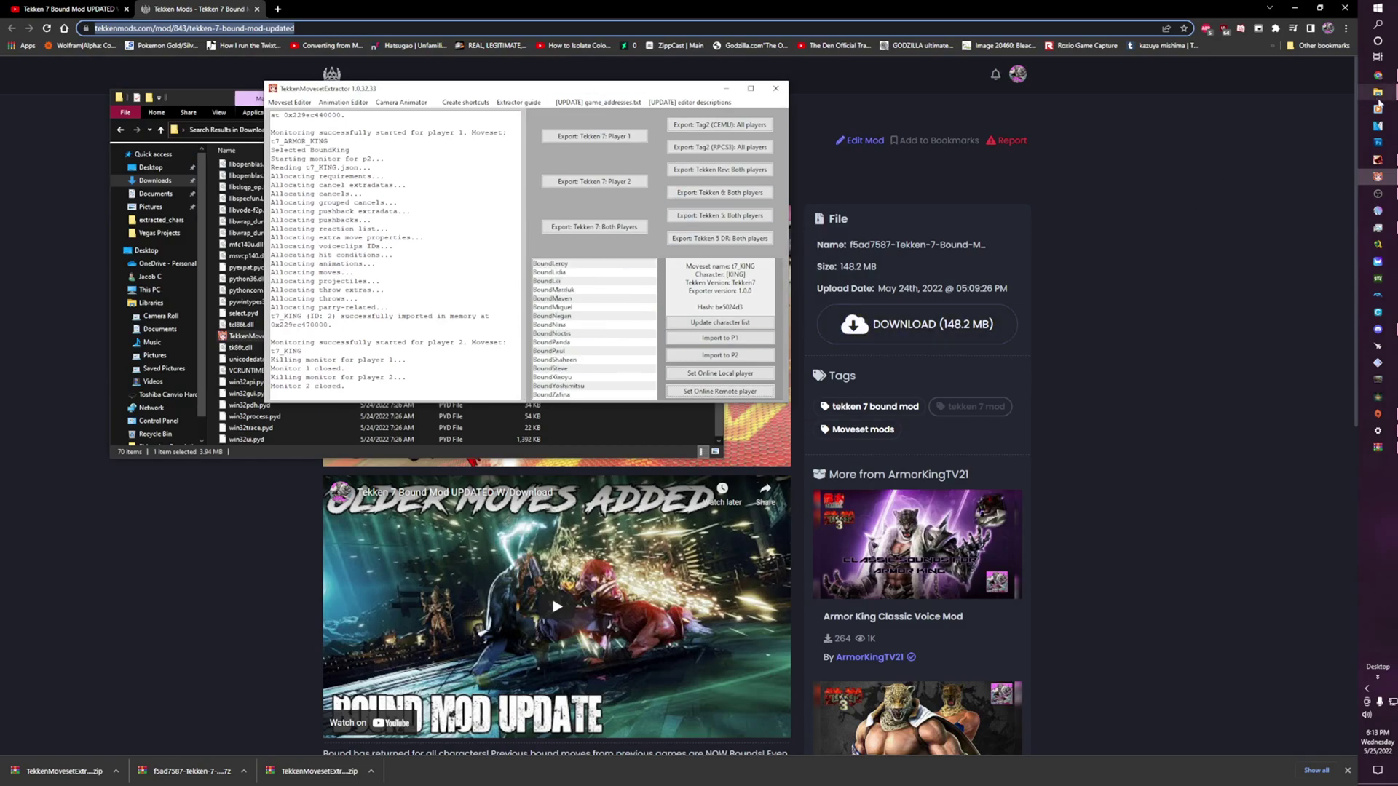
pyautogui.moveTo(1378, 102)
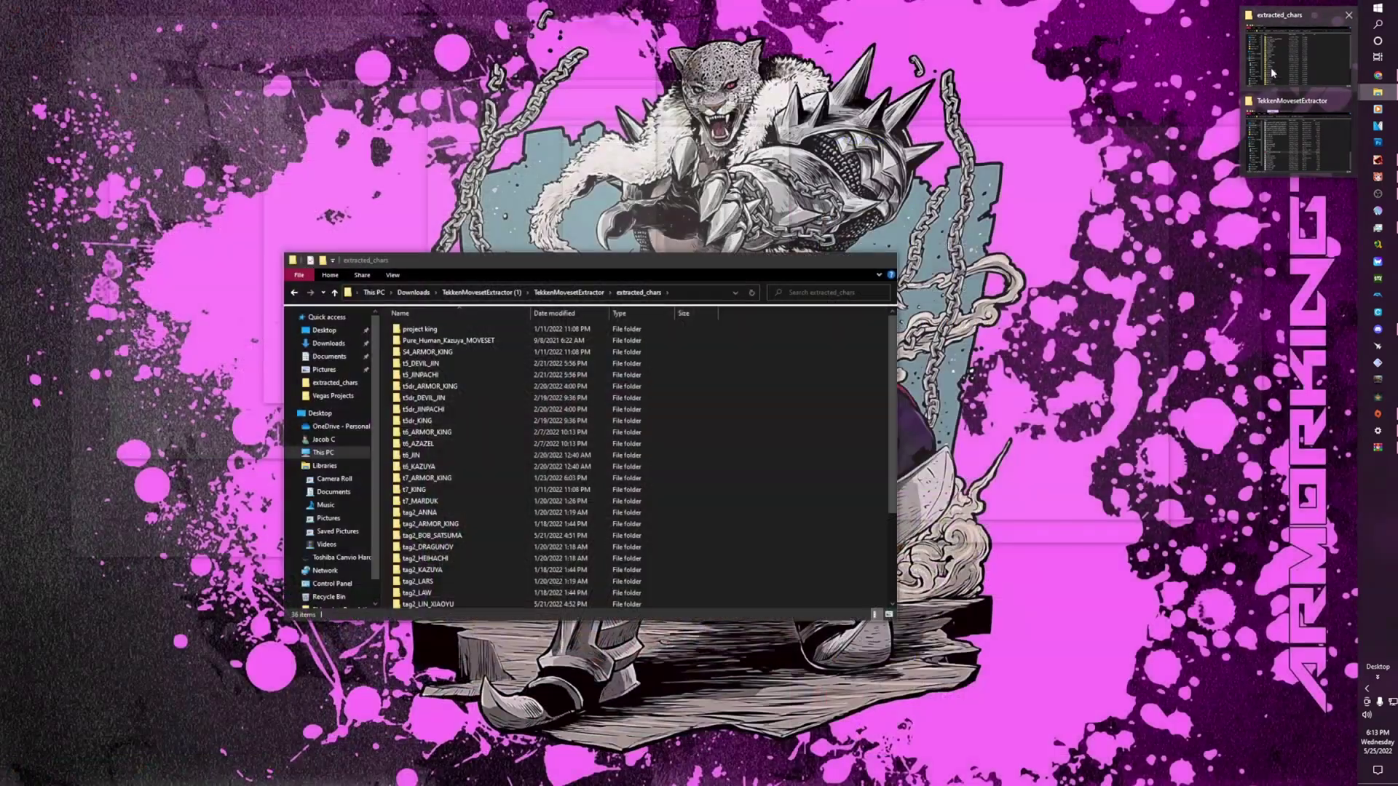
pyautogui.click(1298, 50)
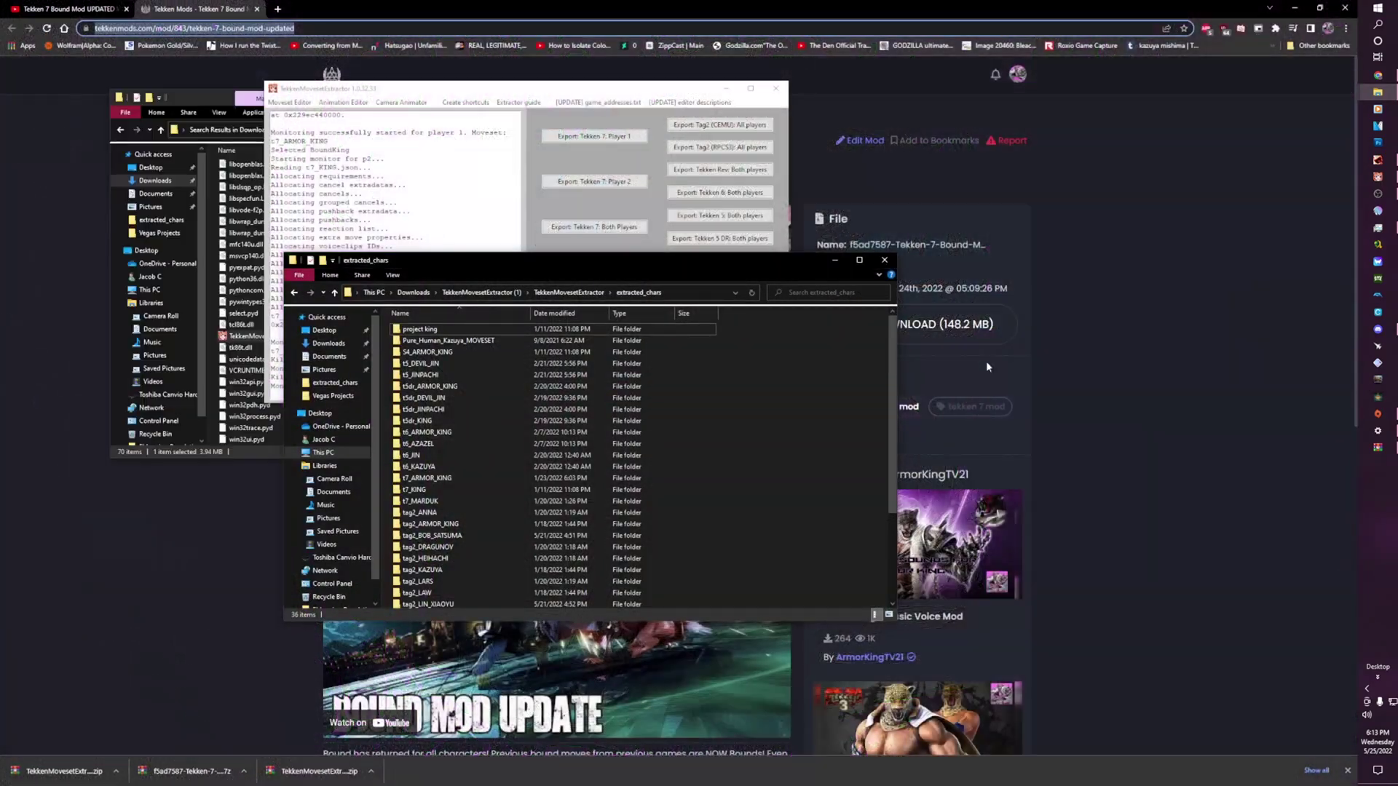
pyautogui.scroll(-4, 818, 441)
pyautogui.scroll(4, 818, 441)
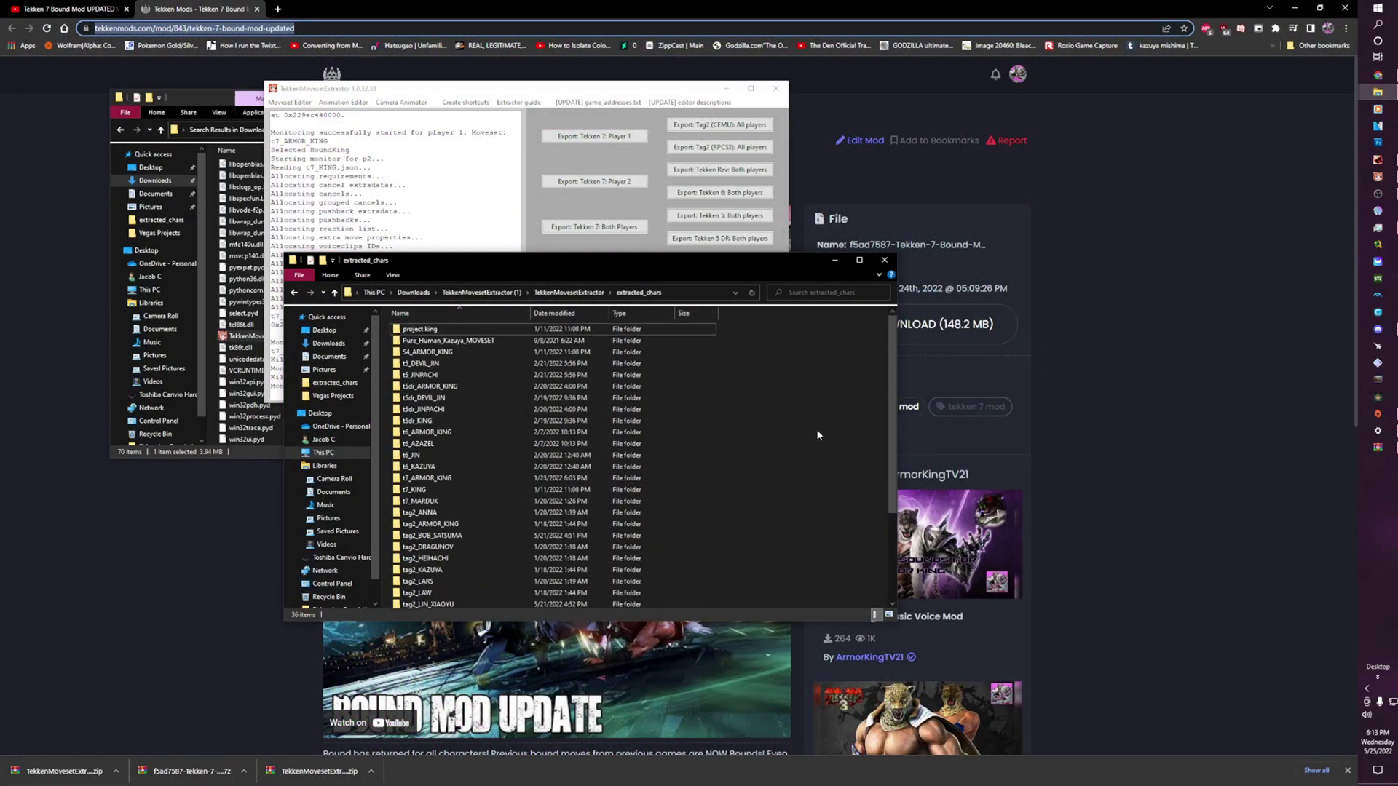
pyautogui.click(885, 261)
# Open the extracted_chars folder inside TekkenMovesetExtractor (4), look through its Bound folders, and place the window beside the extractor
pyautogui.click(1378, 93)
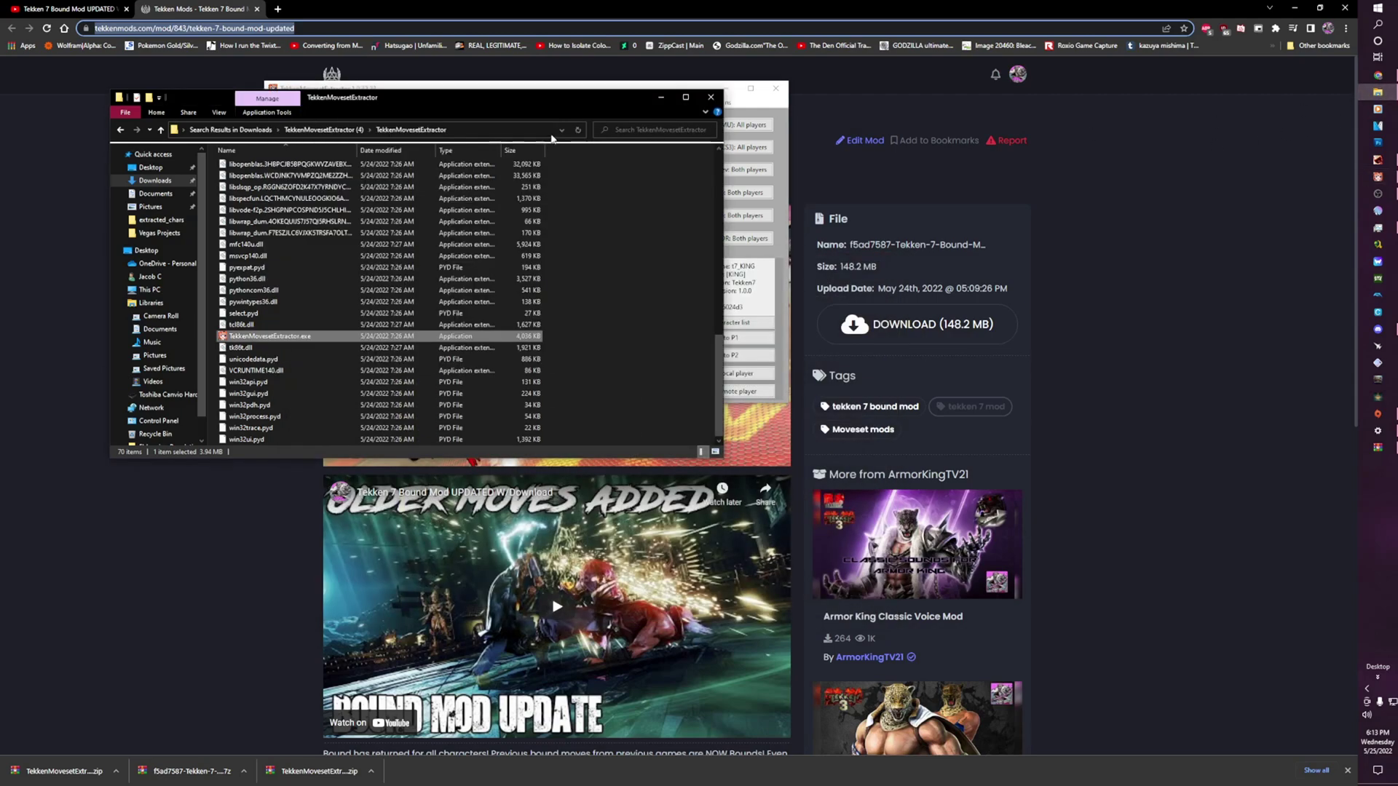
pyautogui.scroll(10, 547, 266)
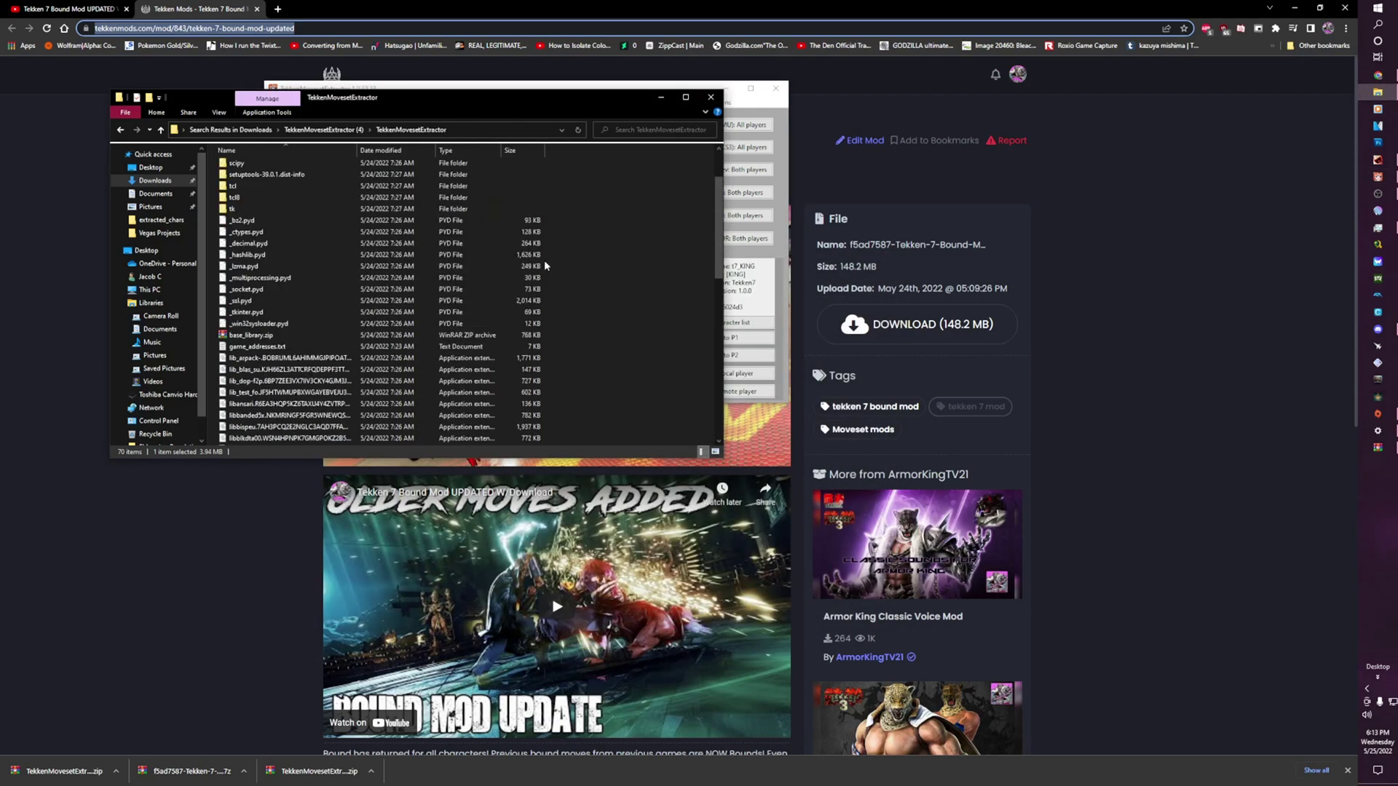
pyautogui.scroll(2, 544, 259)
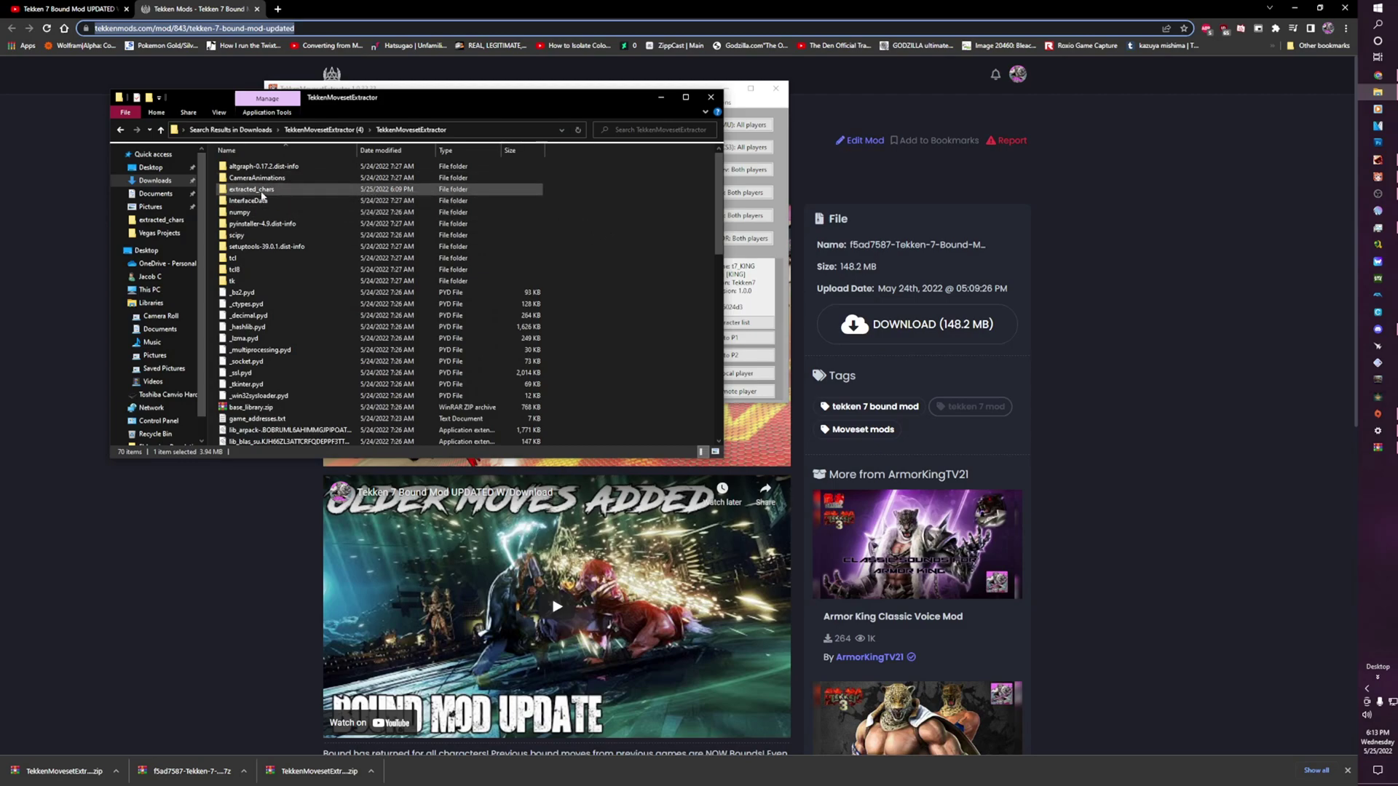
pyautogui.doubleClick(315, 191)
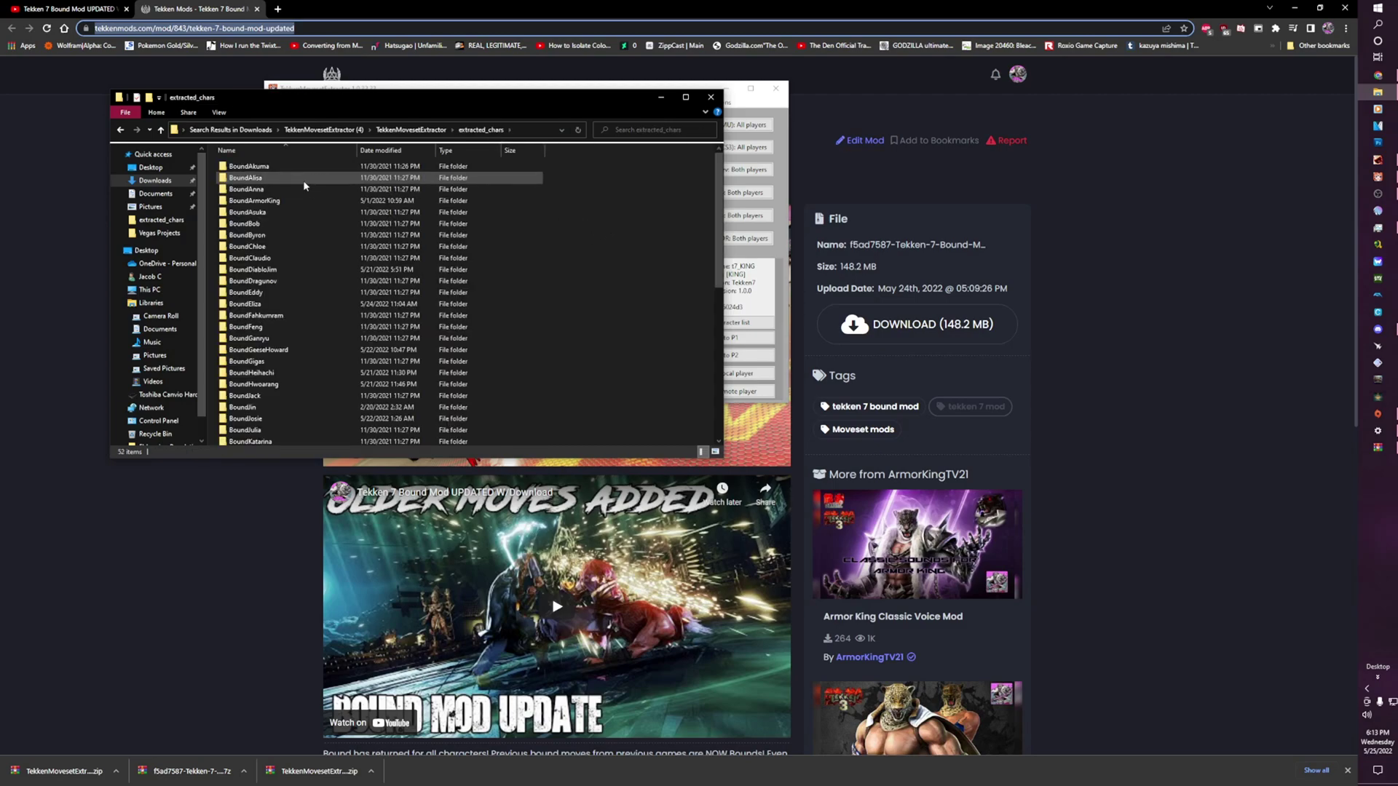
pyautogui.scroll(-6, 583, 265)
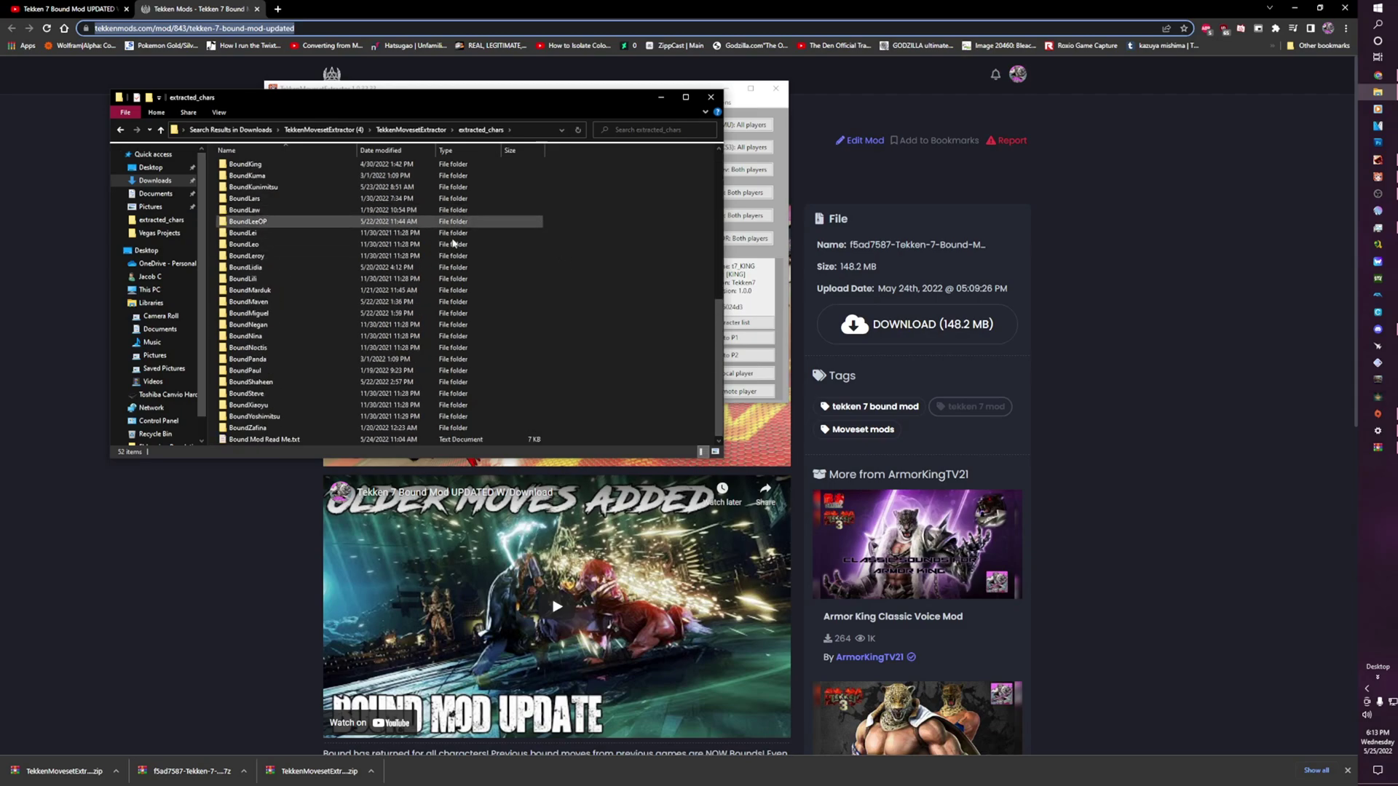
pyautogui.scroll(9, 605, 295)
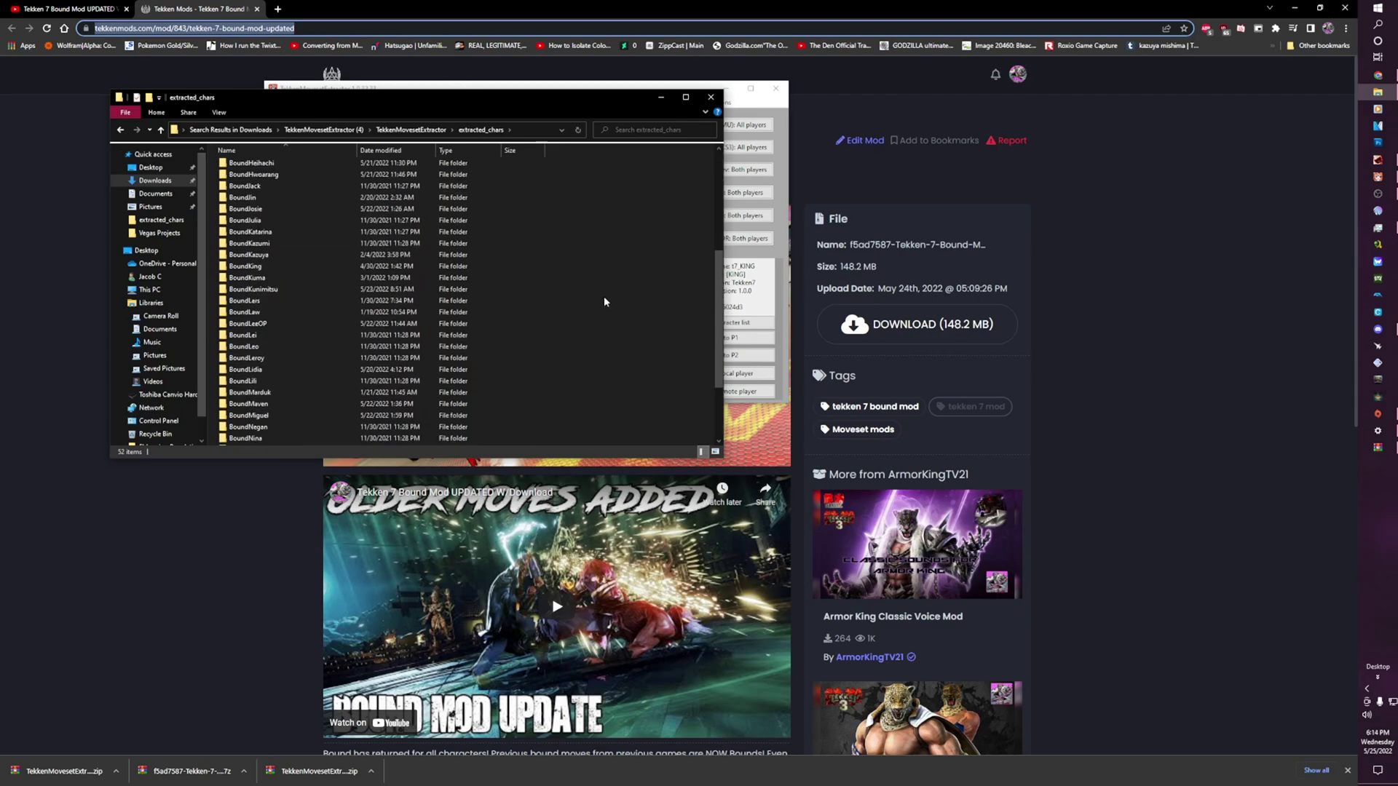
pyautogui.moveTo(408, 97); pyautogui.dragTo(952, 199)
pyautogui.scroll(-8, 1019, 505)
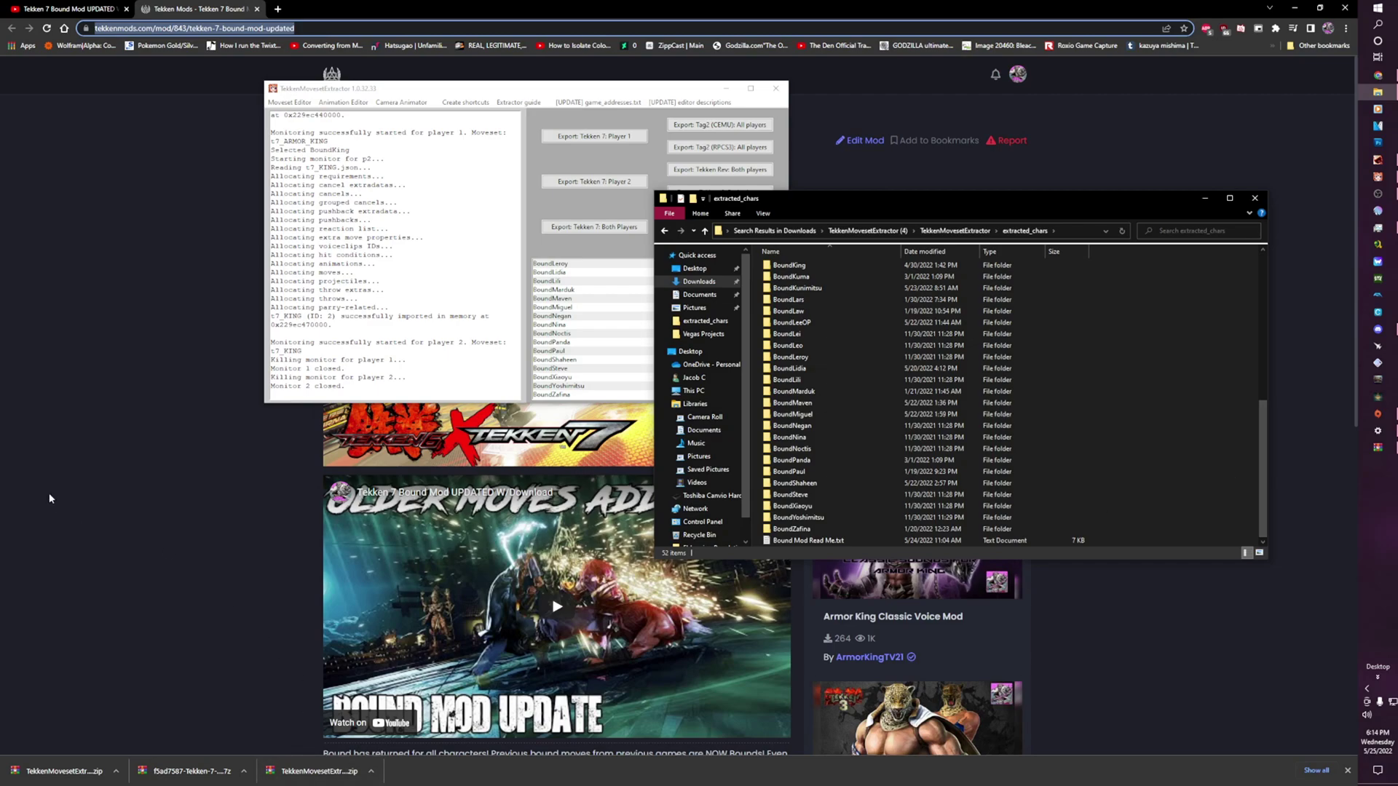
# Open the Moveset Editor and load the BoundArmorKing moveset
pyautogui.click(284, 103)
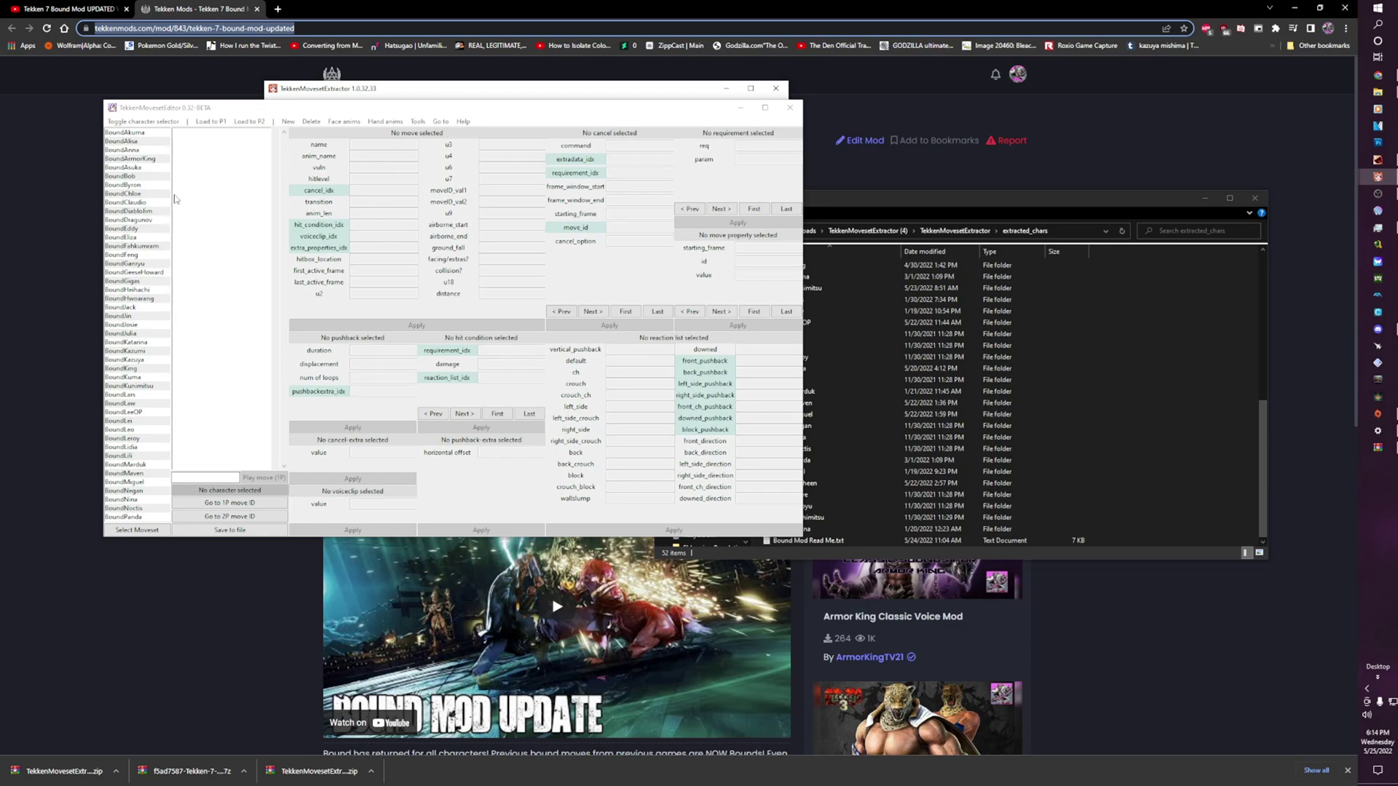
pyautogui.click(127, 159)
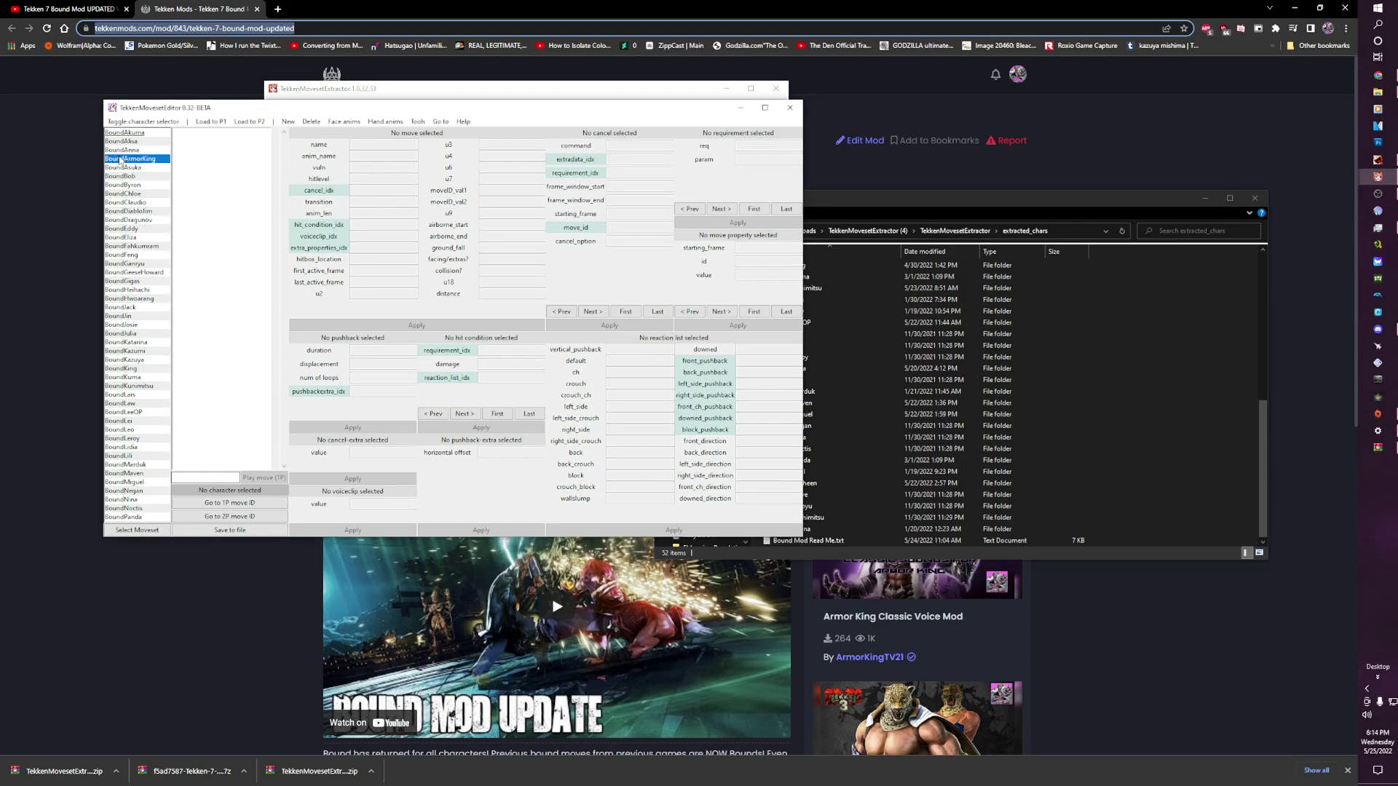
pyautogui.click(138, 531)
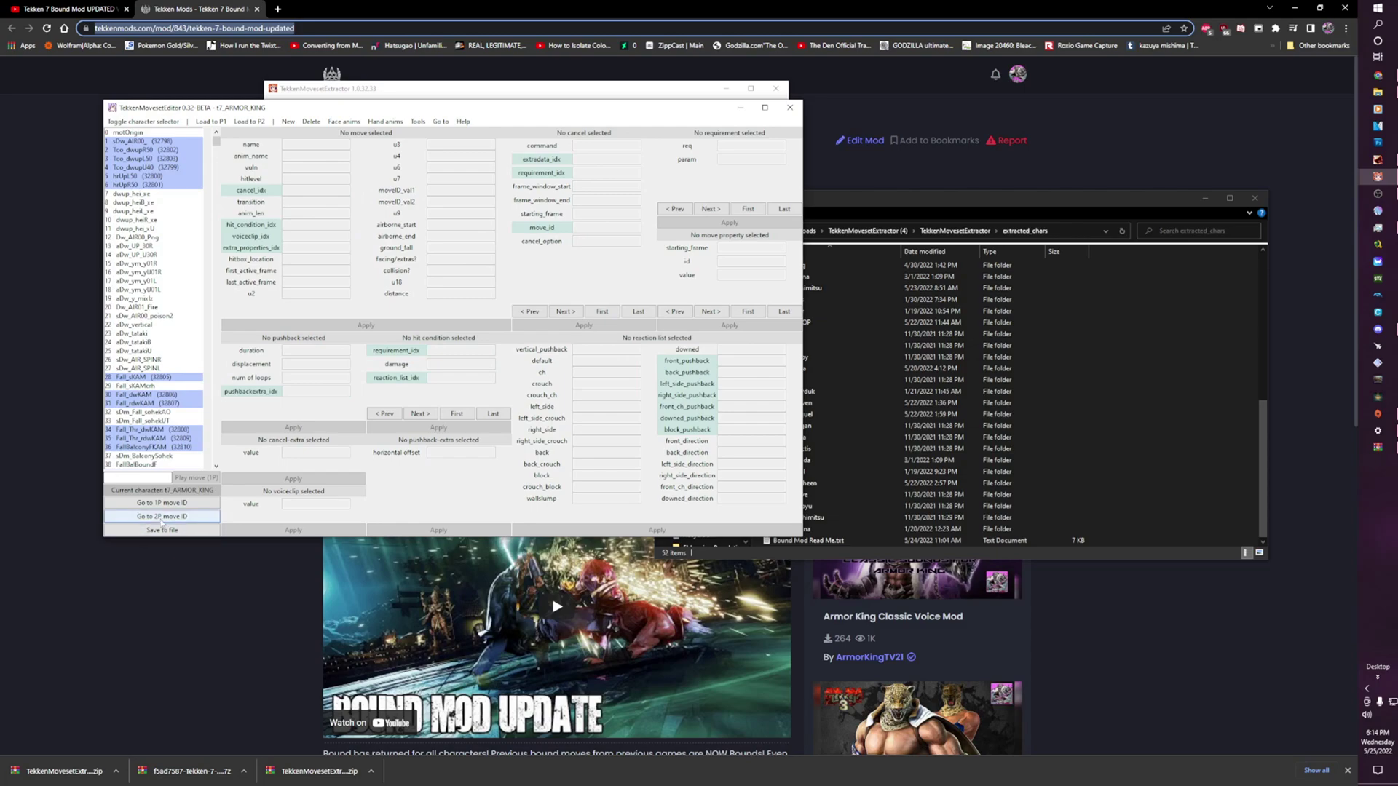
# Examine the move list of Armor King's moveset, including the Co_Dummy entries, and return to its beginning
pyautogui.scroll(-11, 181, 269)
pyautogui.scroll(-20, 181, 270)
pyautogui.scroll(-20, 166, 344)
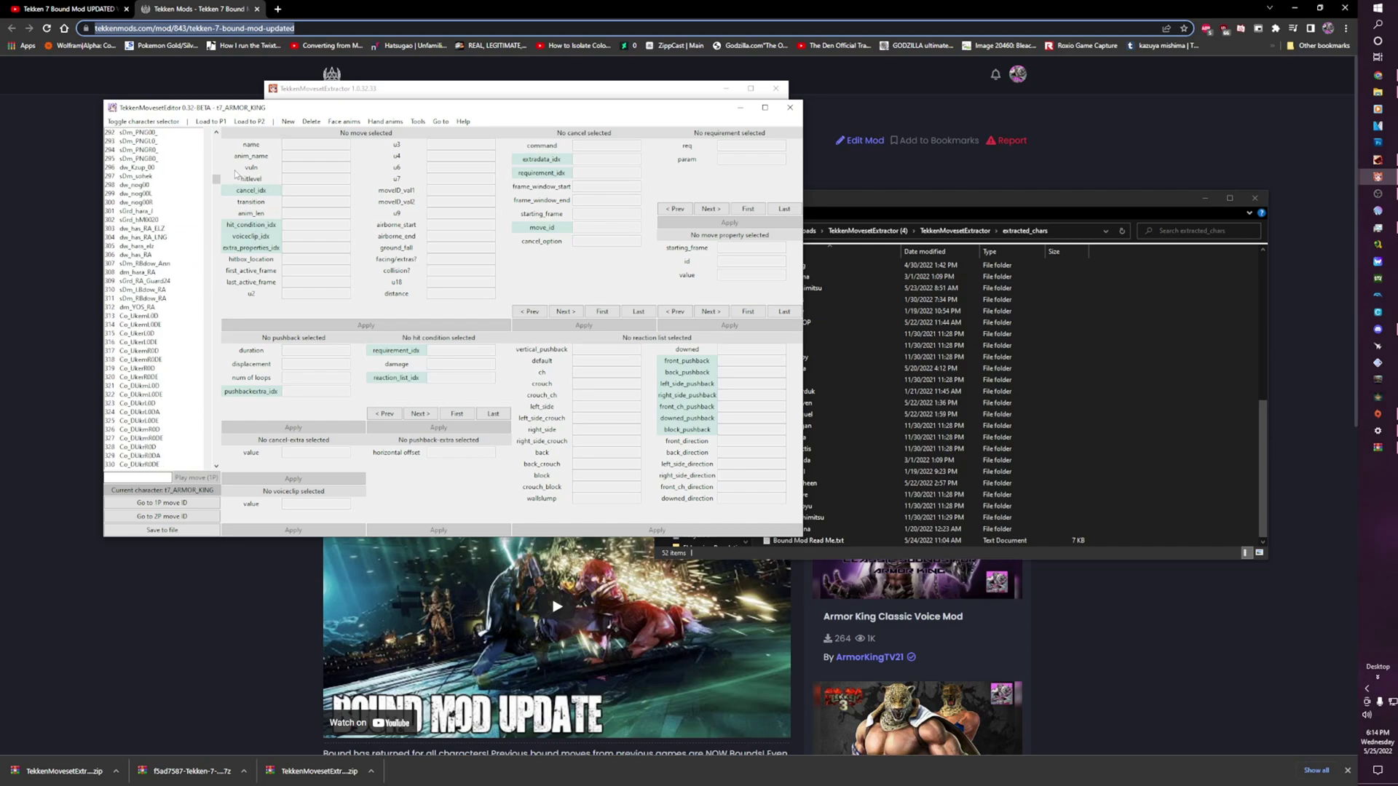
pyautogui.moveTo(218, 183); pyautogui.dragTo(241, 259)
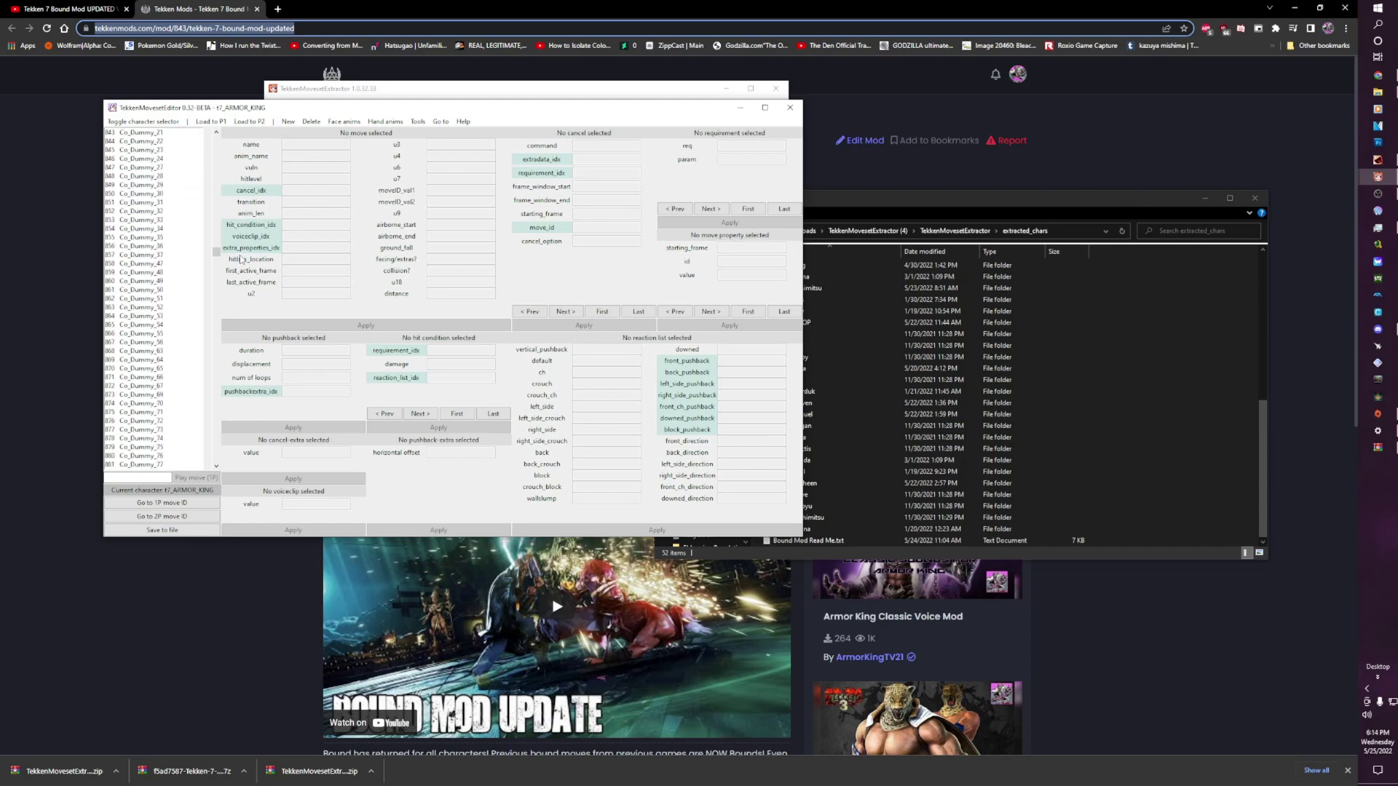
pyautogui.moveTo(243, 260); pyautogui.dragTo(186, 264)
pyautogui.scroll(-10, 177, 282)
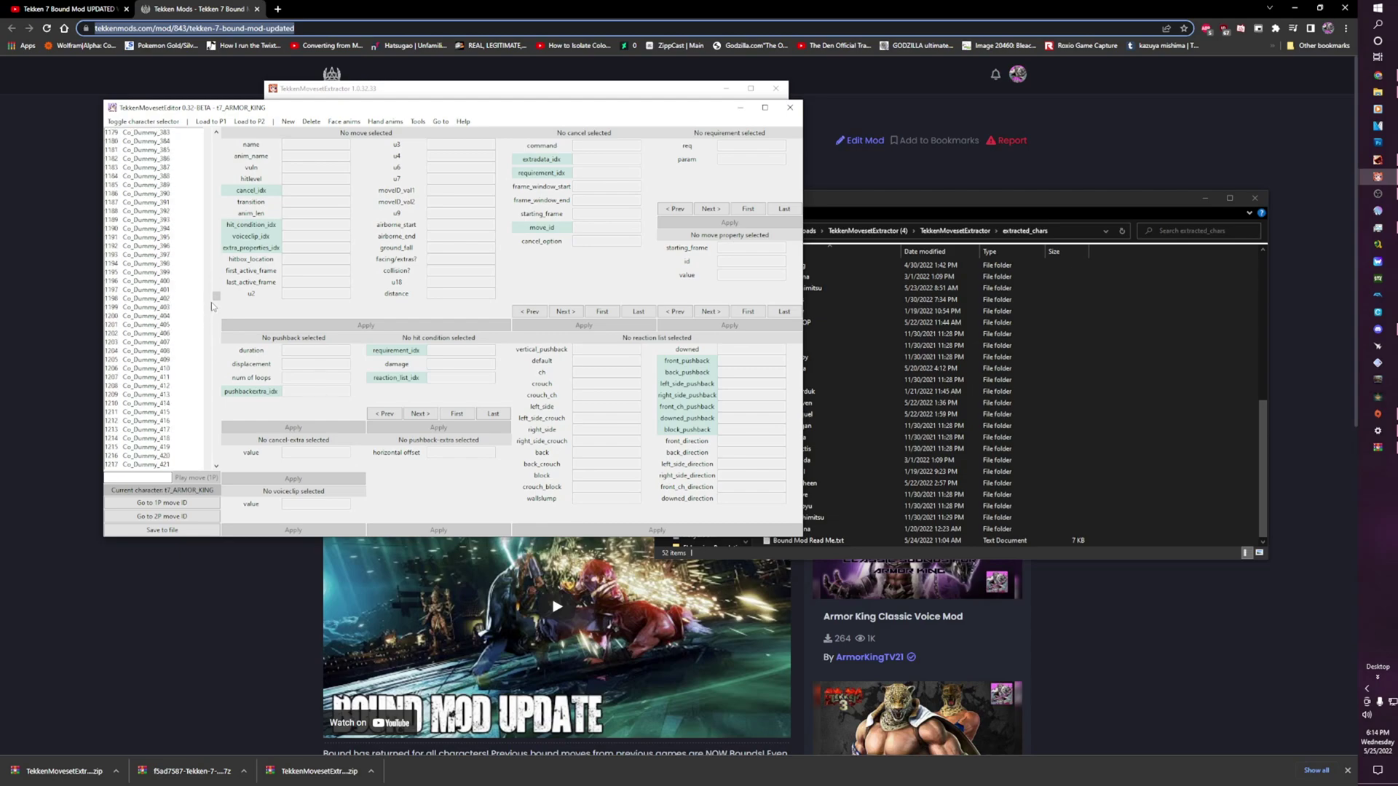
pyautogui.moveTo(217, 298); pyautogui.dragTo(225, 139)
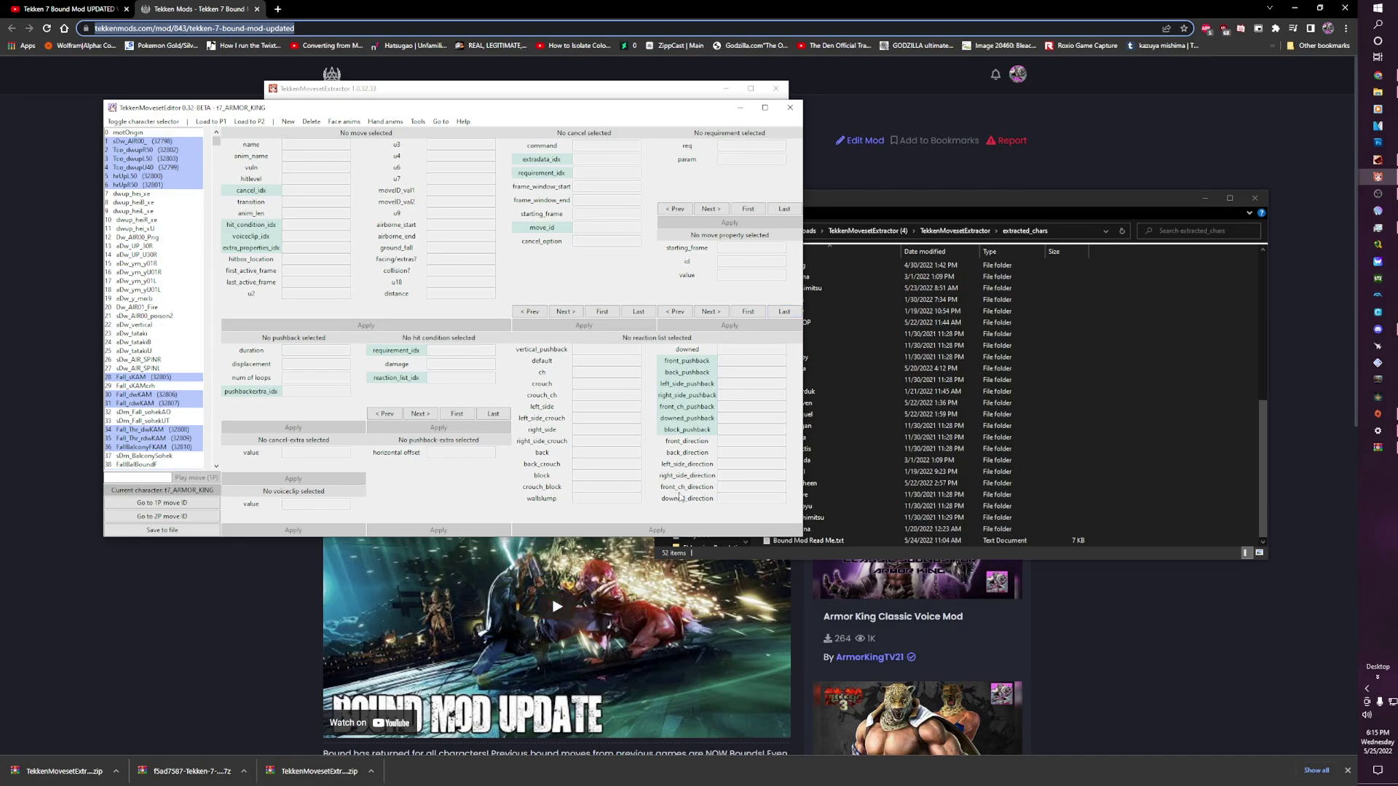
# Switch to the Armor King versus Kazumi practice match in Tekken 7 and open the practice settings
pyautogui.moveTo(1394, 156)
pyautogui.hotkey('alt', 'Tab')
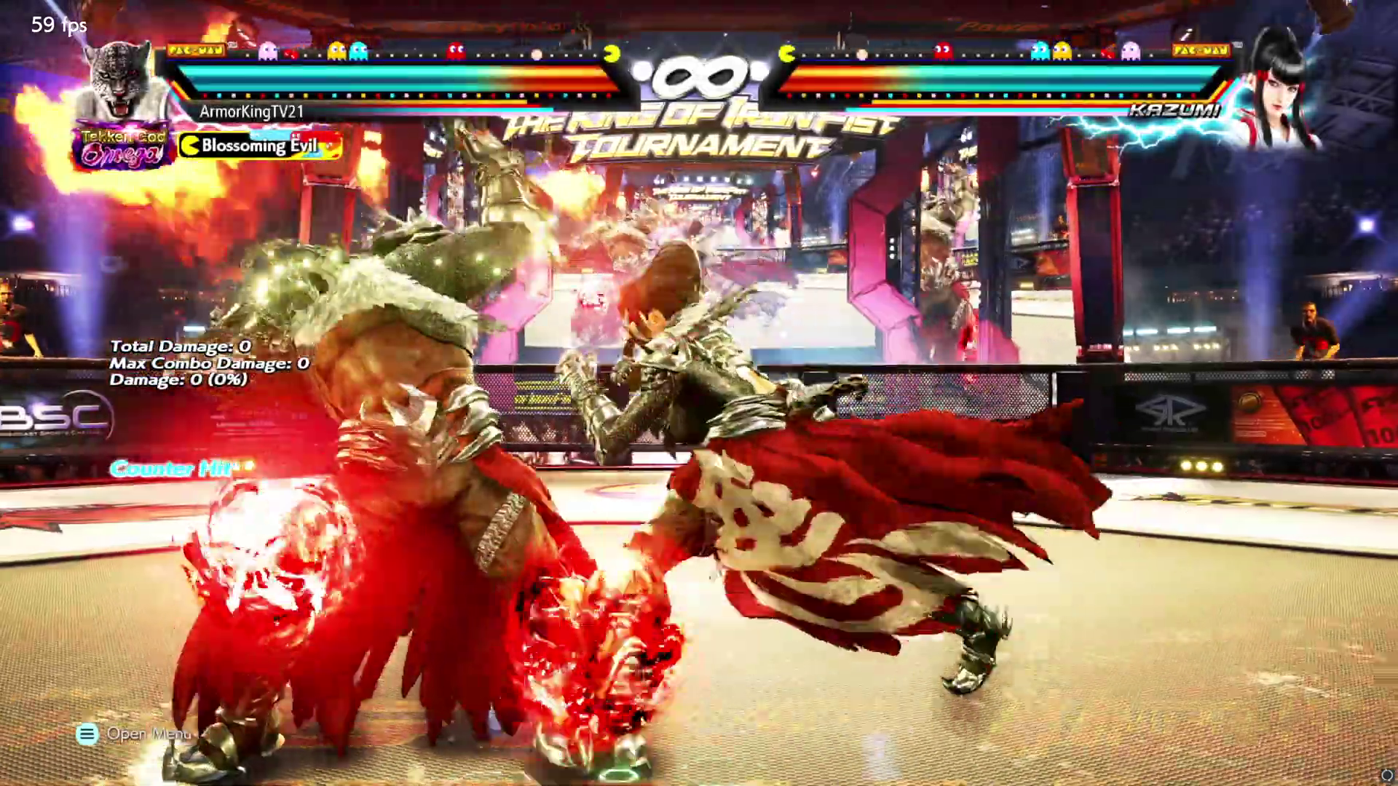
pyautogui.press('Escape')
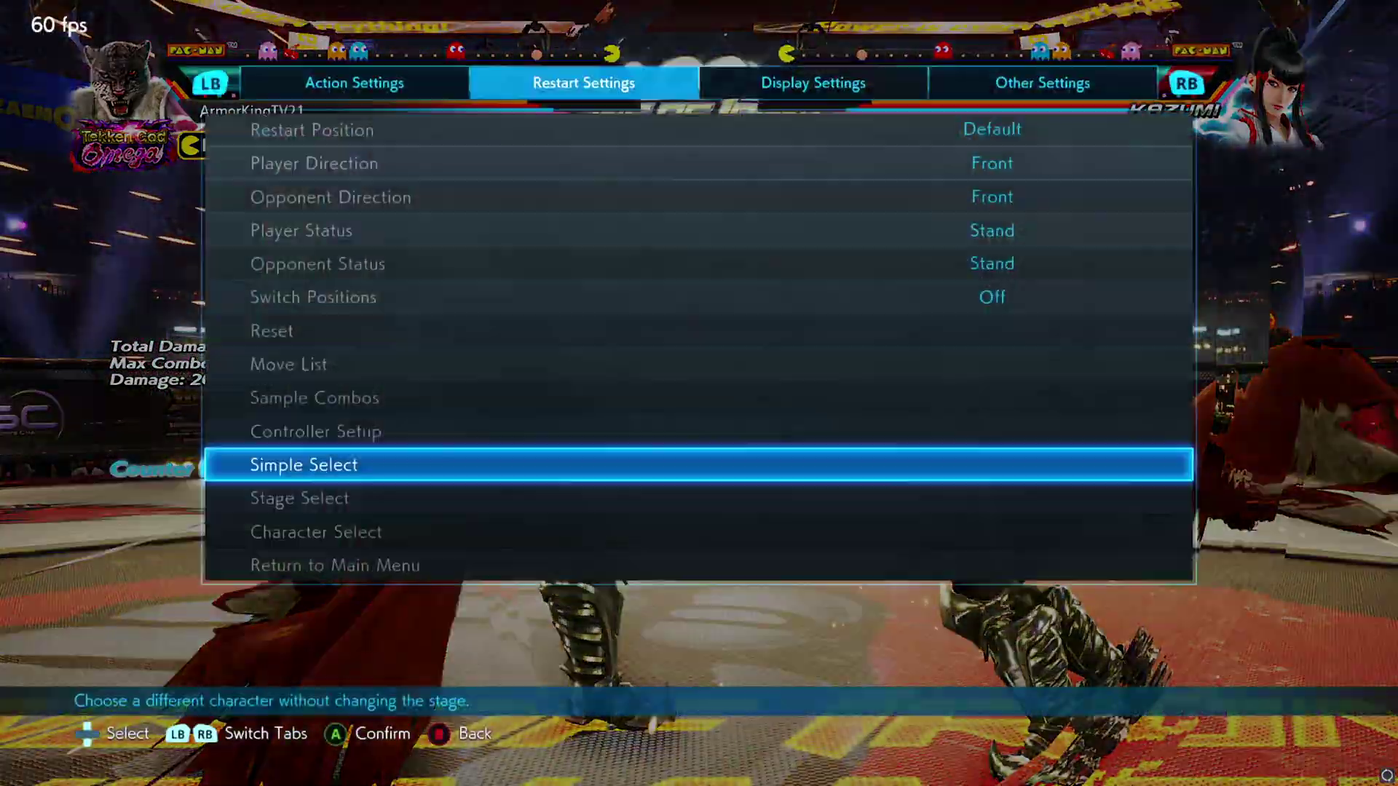
pyautogui.press('Return')
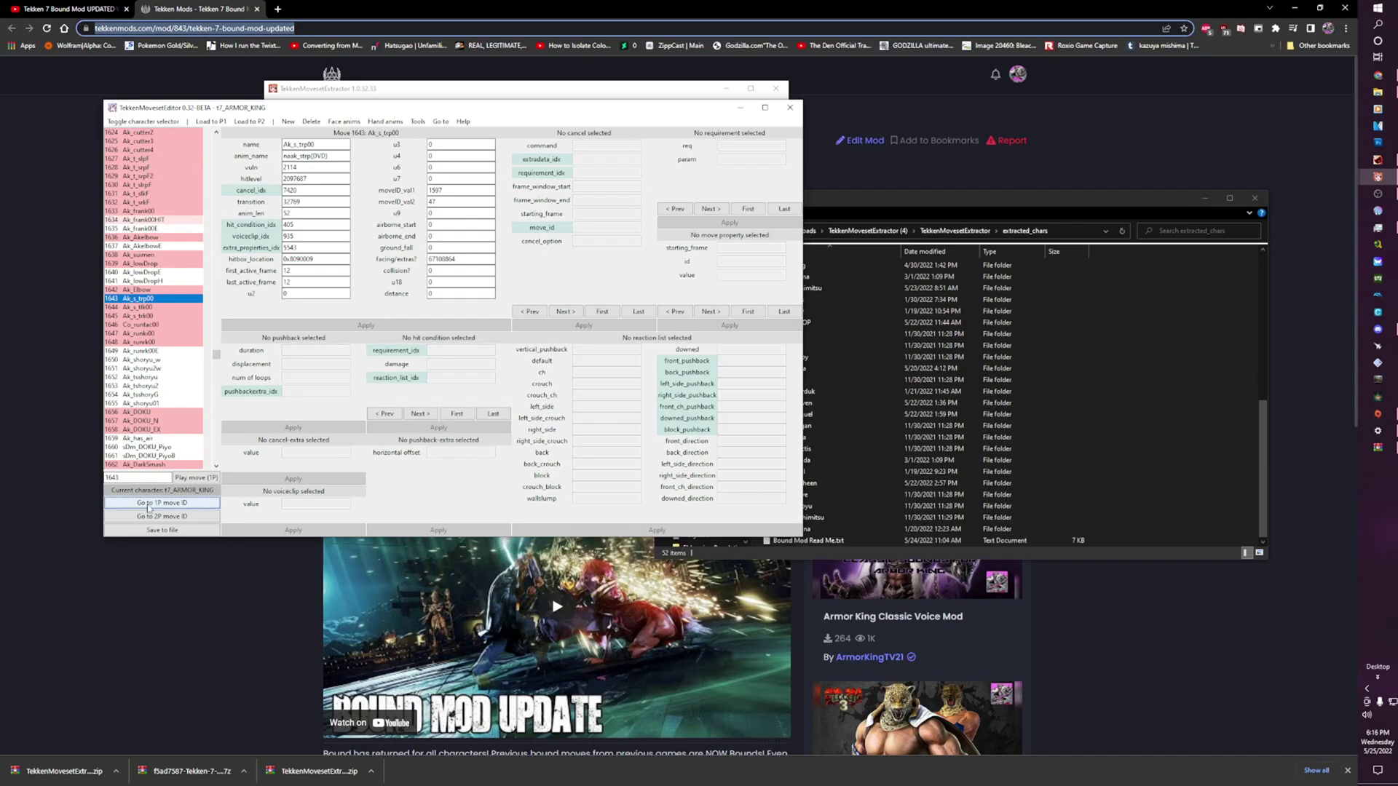
# In the Moveset Editor, go to Player 1's current move and show its hit conditions
pyautogui.click(166, 502)
pyautogui.click(271, 226)
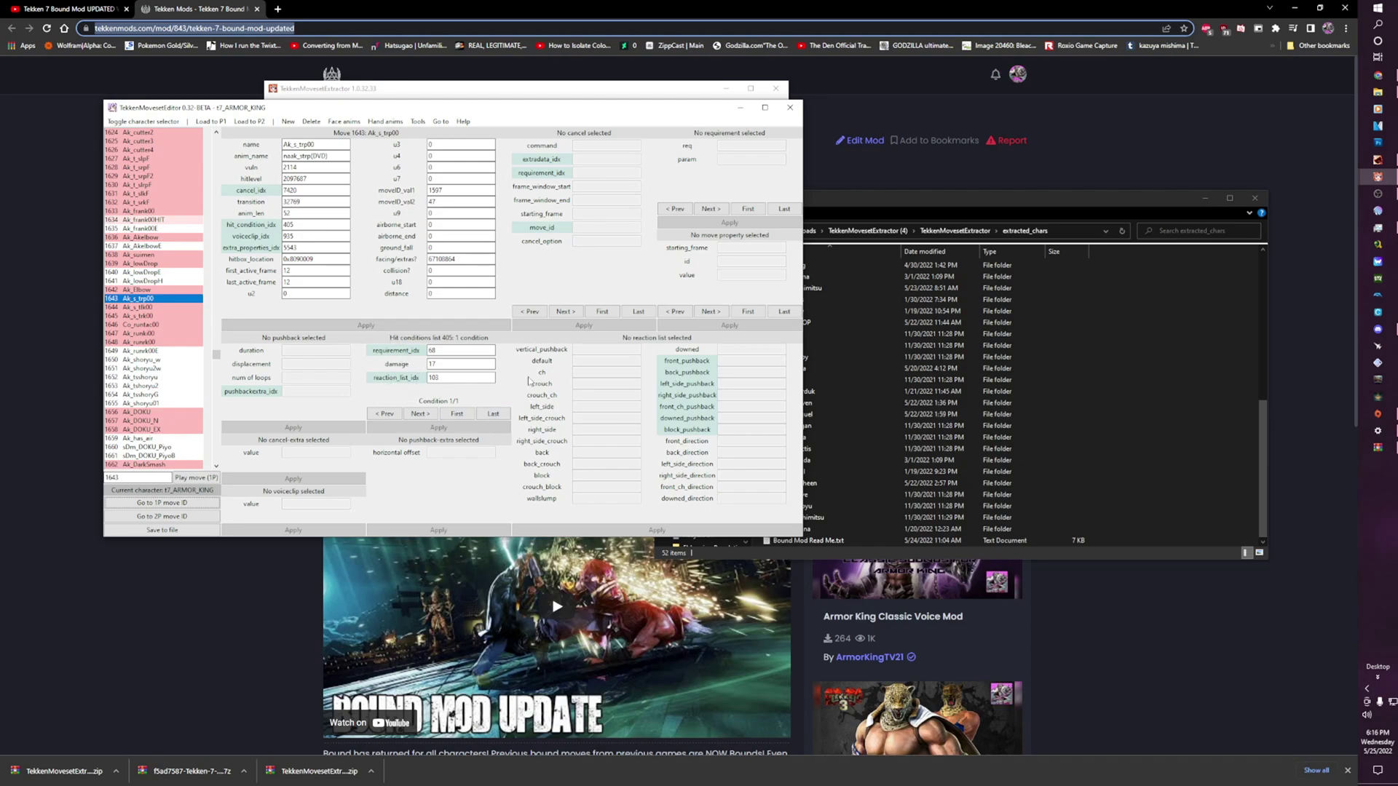
# Show the reaction list of the move's hit condition and inspect its counter-hit and crouch reaction IDs
pyautogui.click(387, 379)
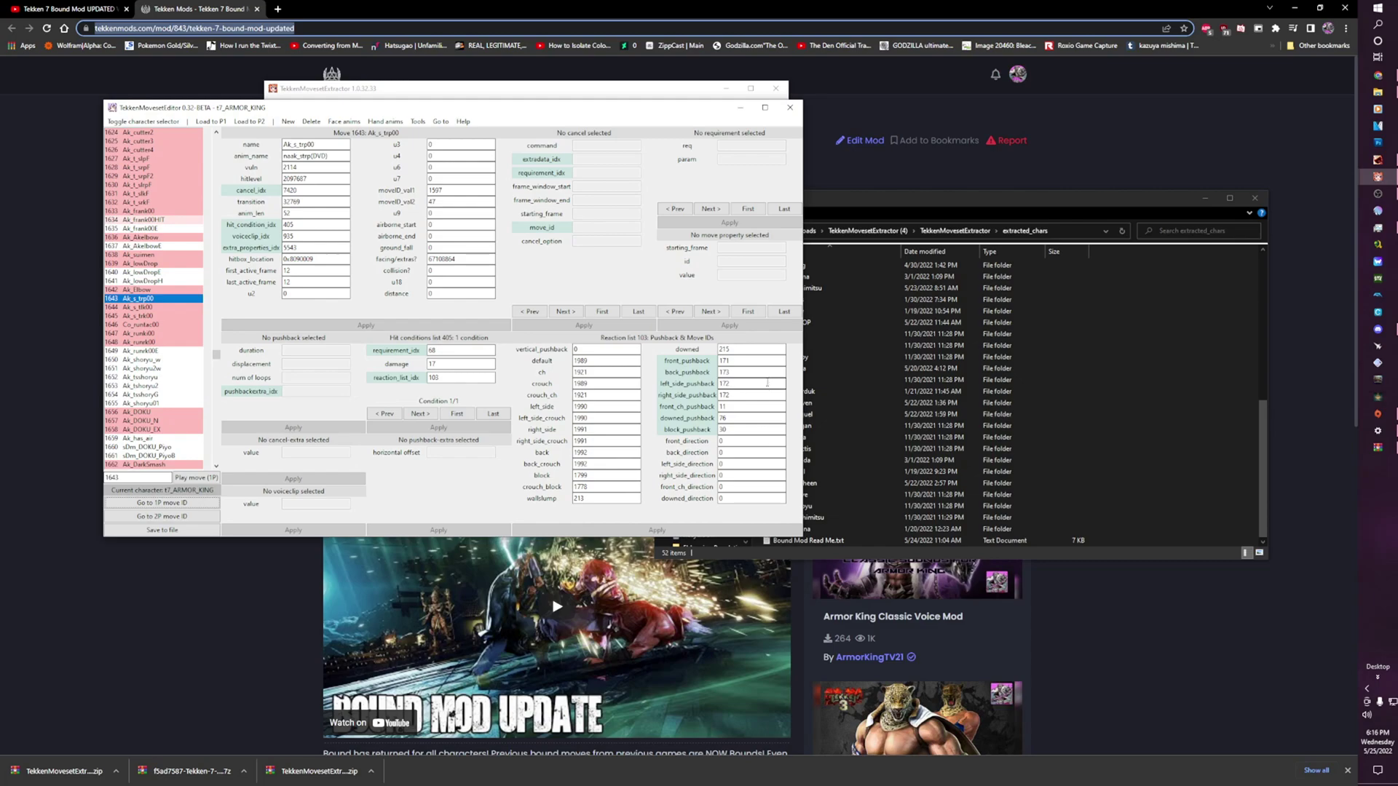
pyautogui.doubleClick(615, 370)
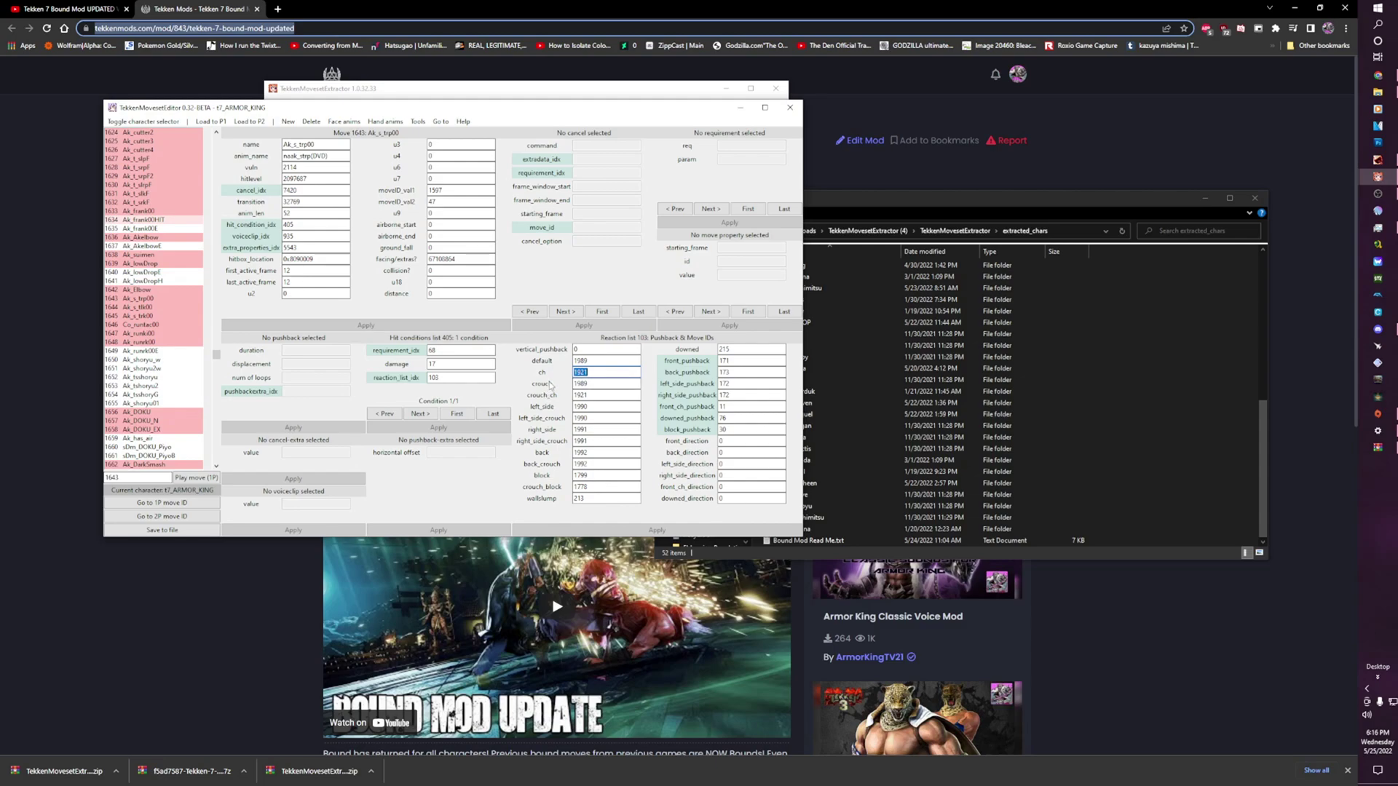
pyautogui.press('Tab')
pyautogui.press('Tab')
pyautogui.press('Tab')
# Return to the Tekken 7 practice match, and back in the Moveset Editor show the hit conditions of Player 1's current move
pyautogui.click(187, 517)
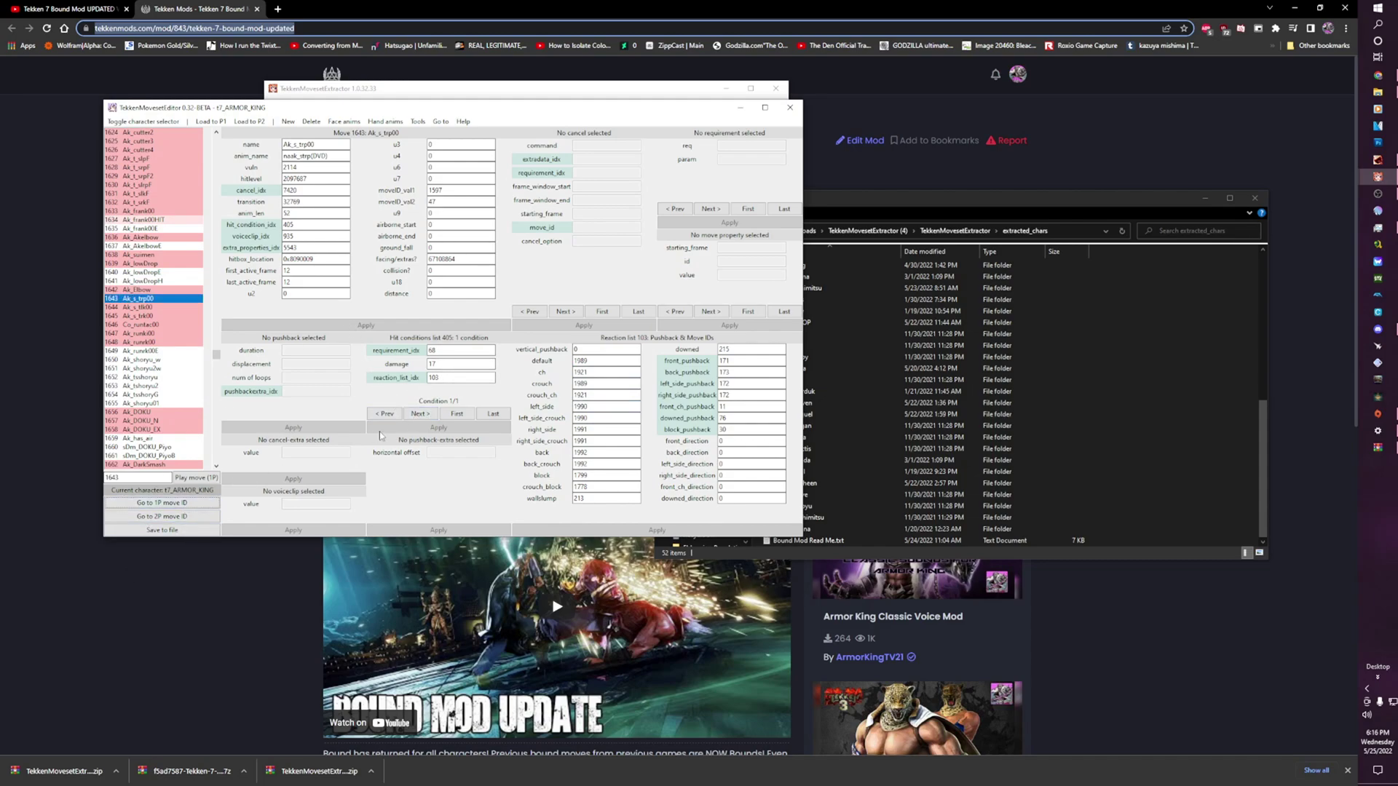
pyautogui.hotkey('alt', 'Tab')
pyautogui.hotkey('alt', 'Tab')
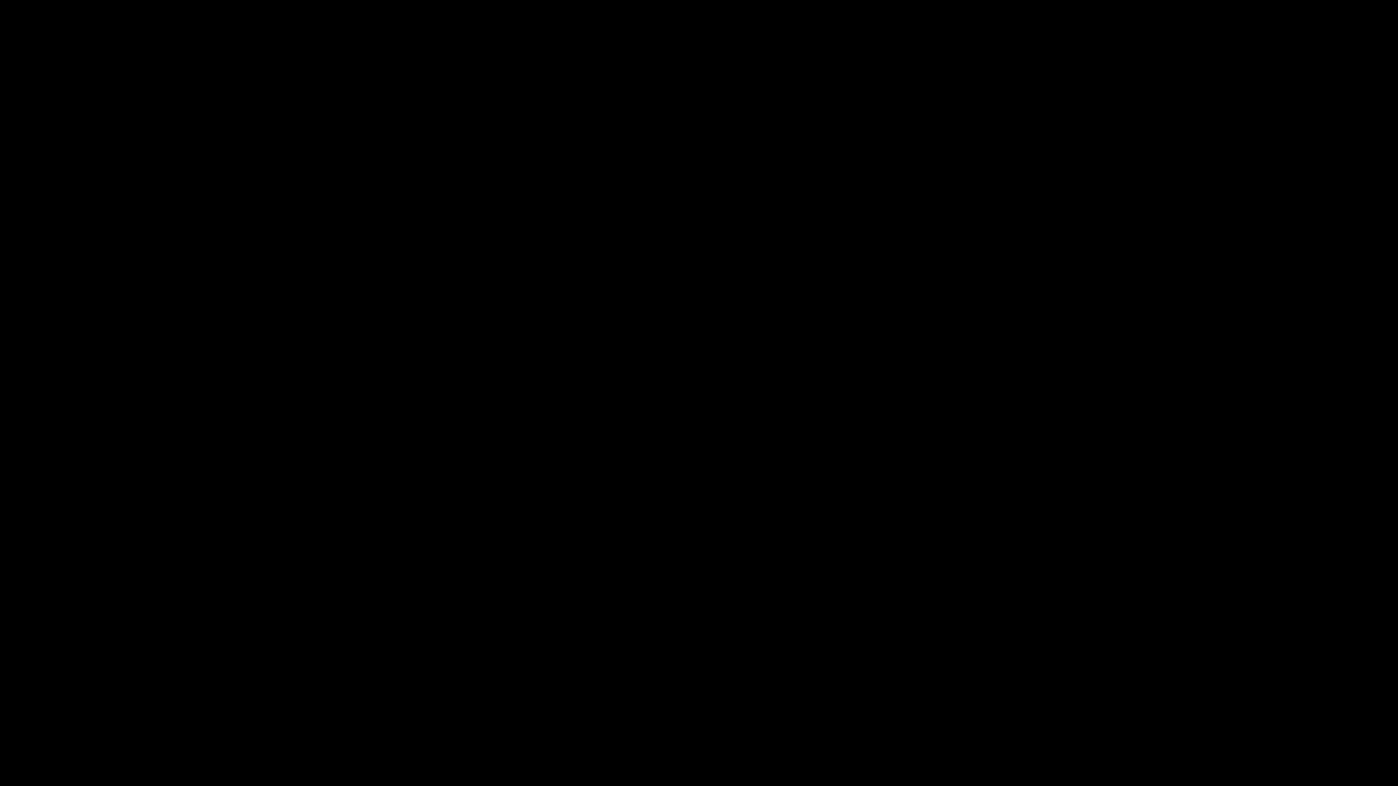
pyautogui.press('Escape')
pyautogui.press('Return')
pyautogui.hotkey('alt', 'Tab')
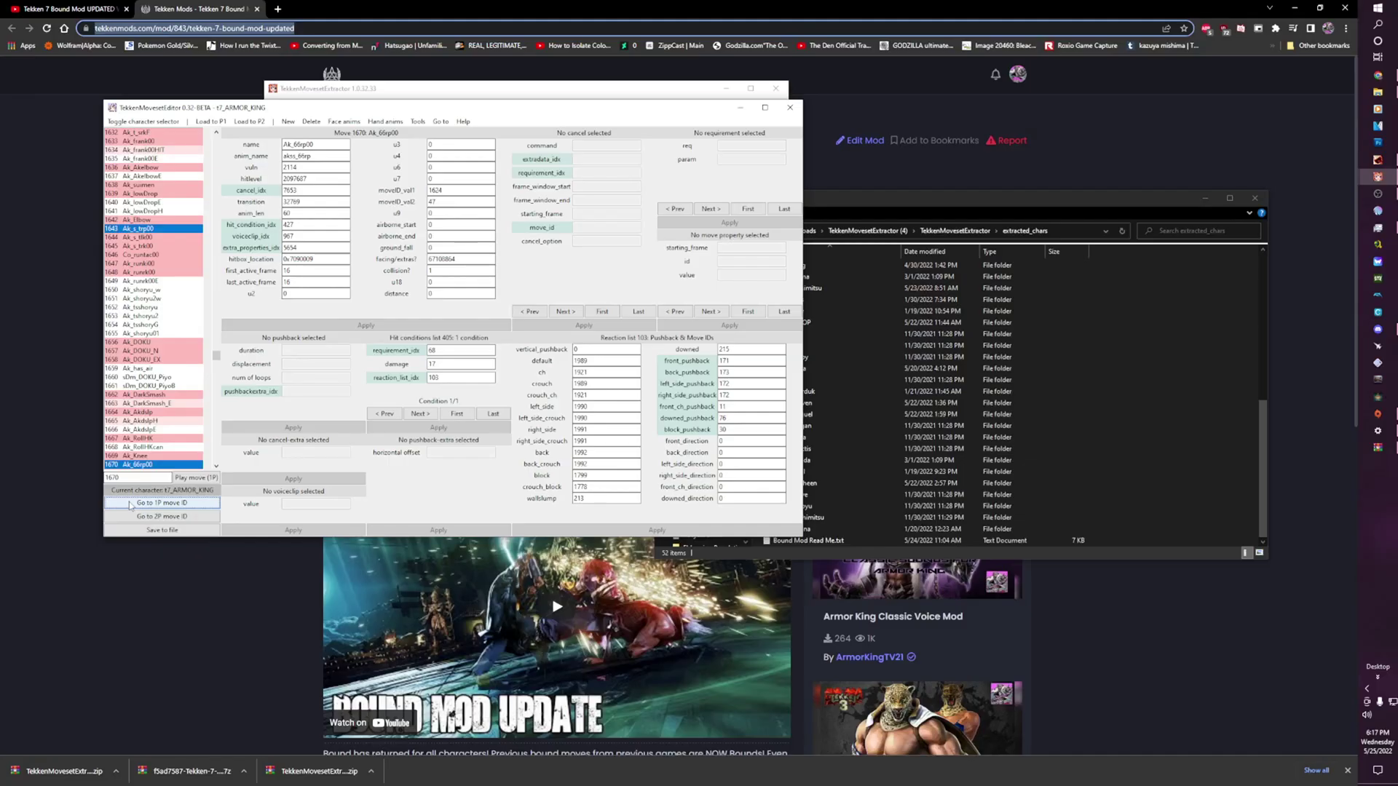
pyautogui.click(131, 506)
pyautogui.click(260, 227)
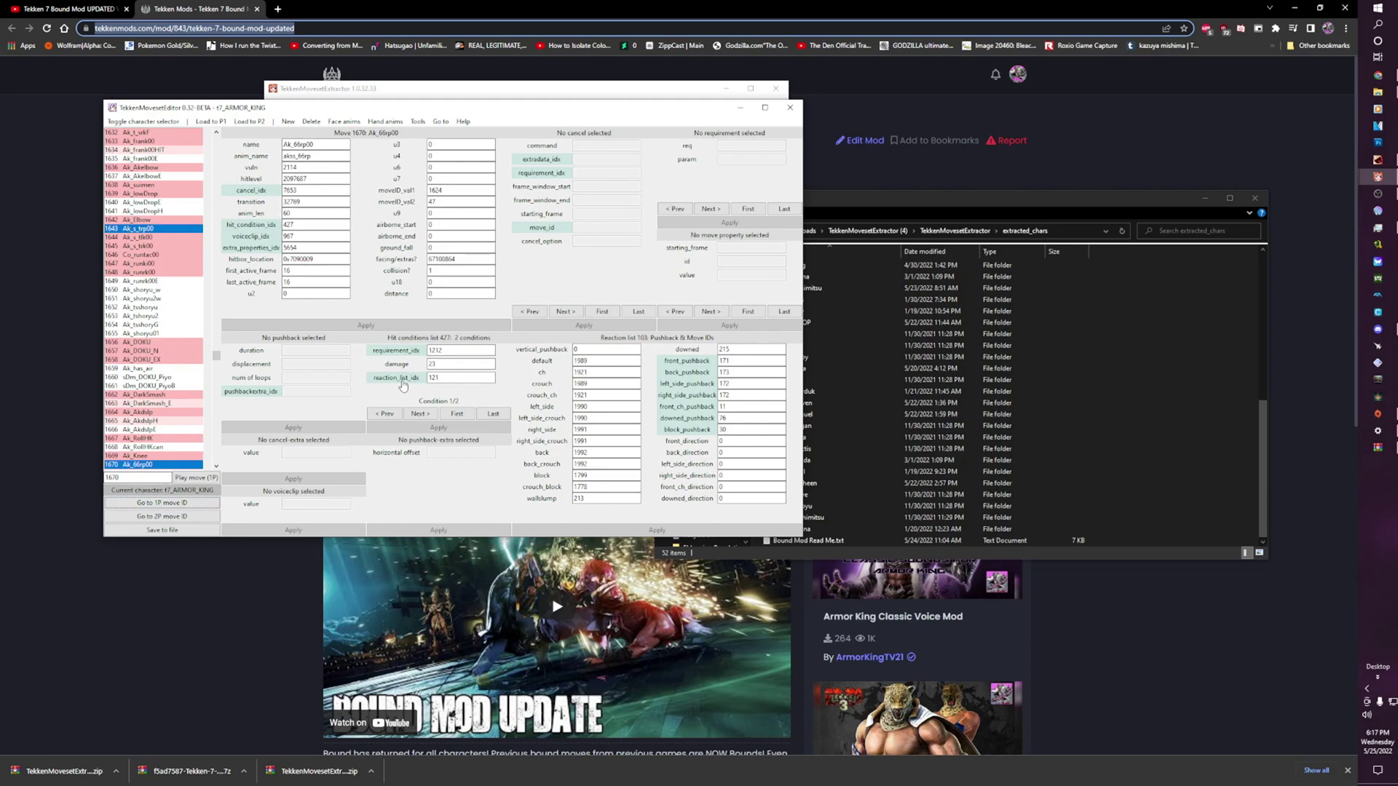
# Compare the move's two hit conditions and show the reaction list of the first one
pyautogui.click(413, 415)
pyautogui.click(384, 413)
pyautogui.click(419, 413)
pyautogui.click(386, 414)
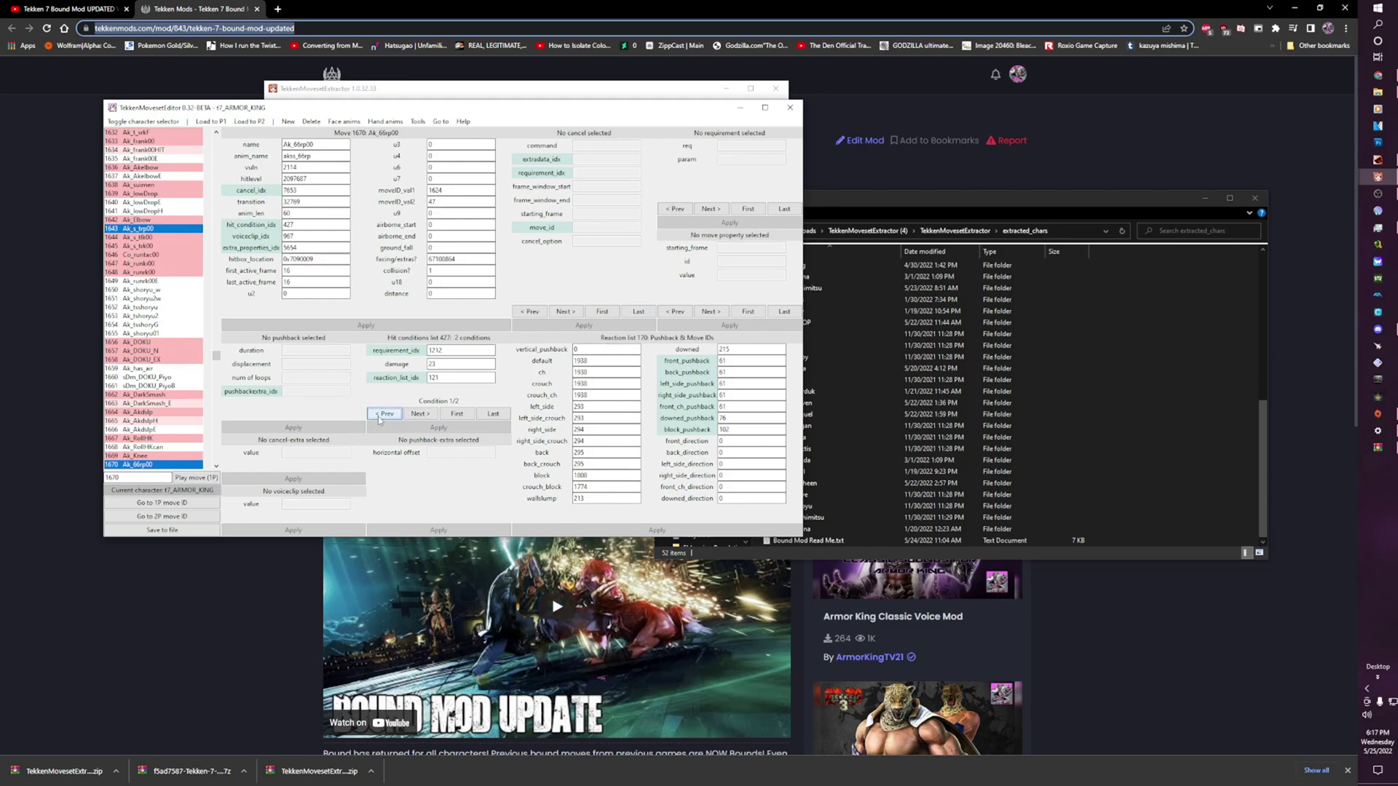
pyautogui.click(418, 377)
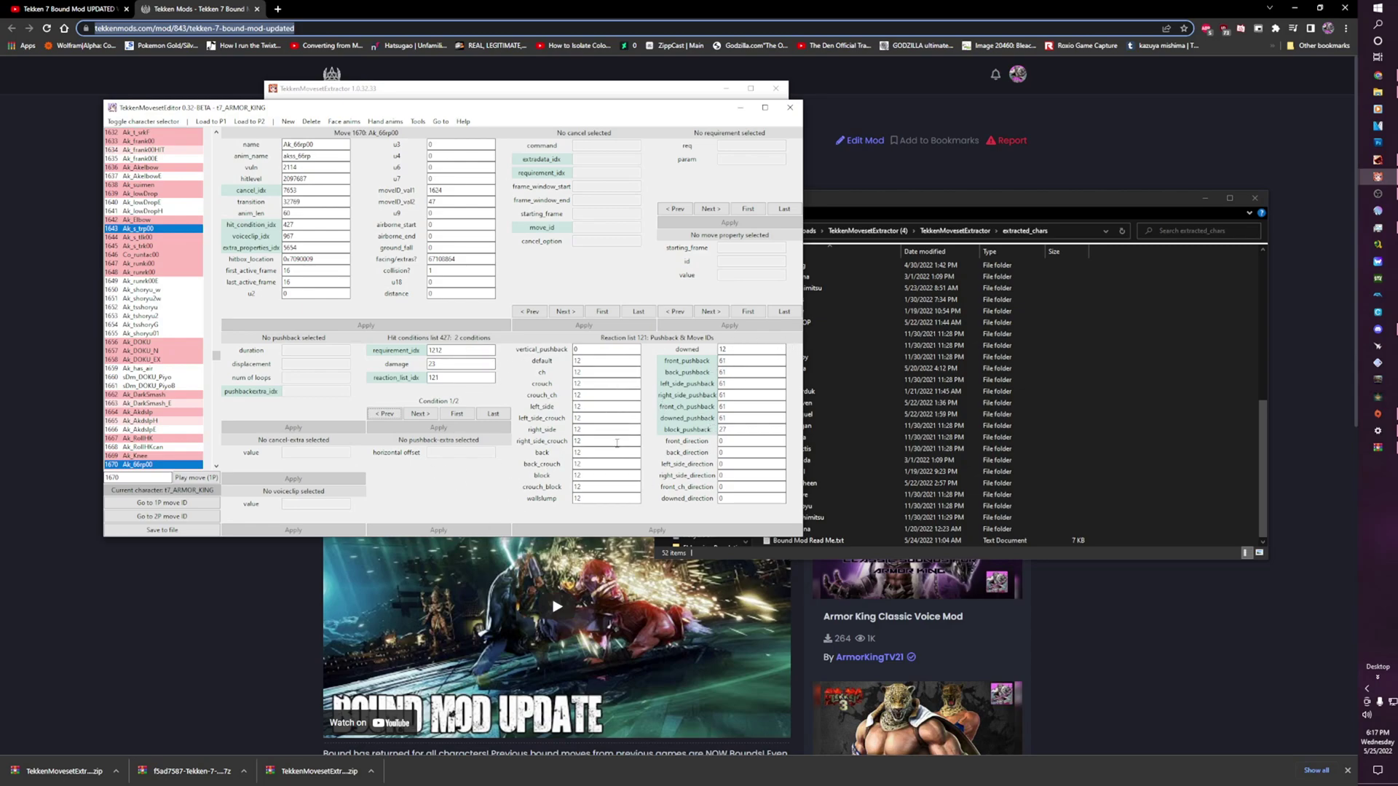
# Set the ch reaction of the second hit condition's reaction list to 1921 and apply the change
pyautogui.click(414, 417)
pyautogui.doubleClick(594, 371)
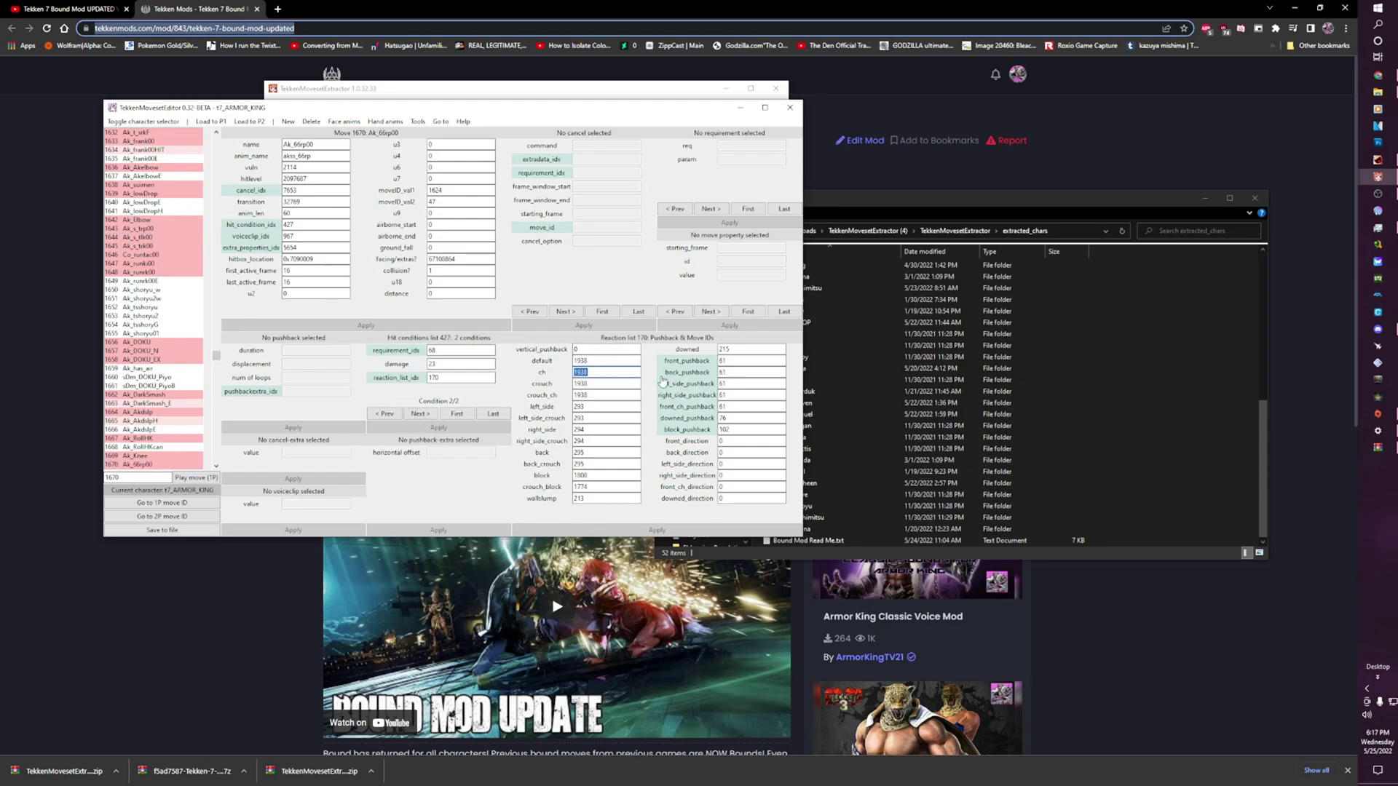
pyautogui.write('1921')
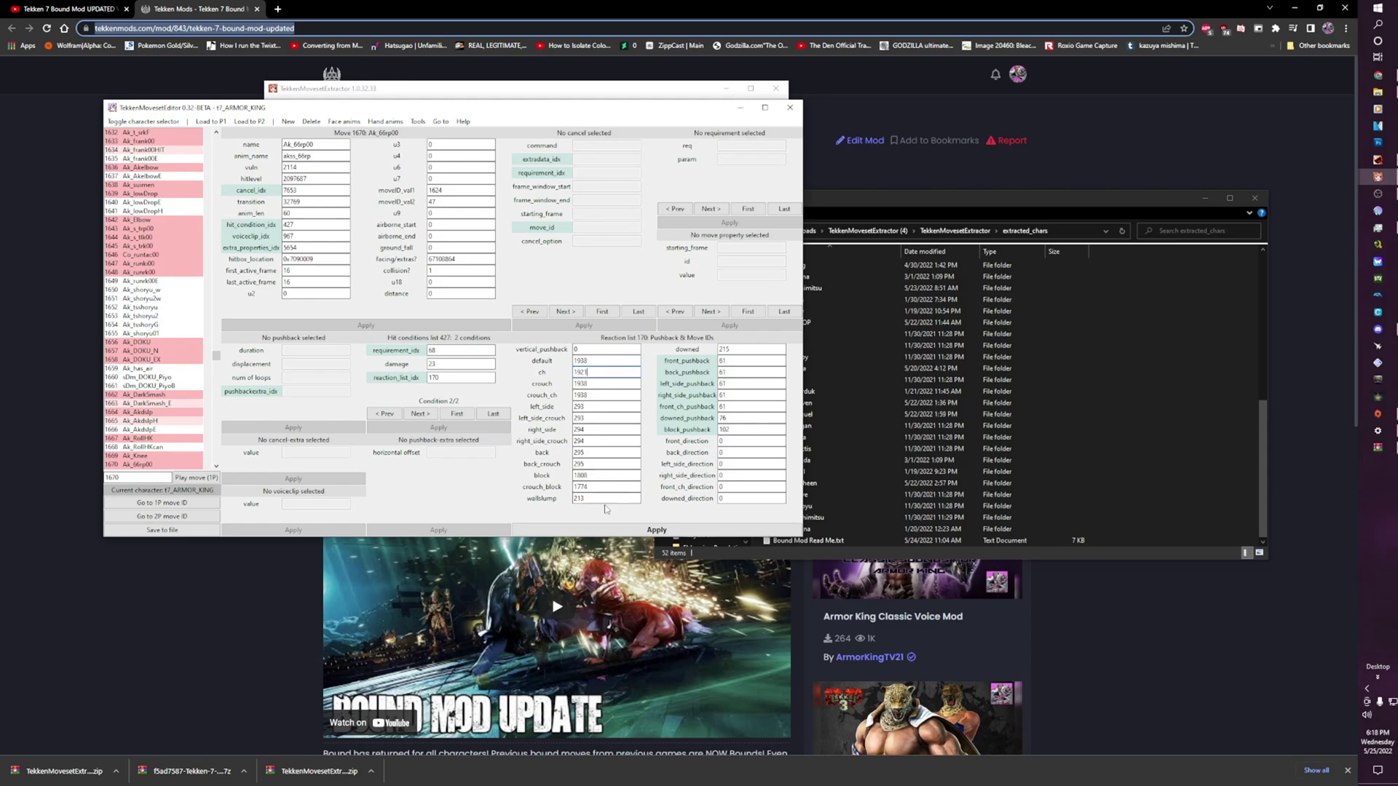
pyautogui.click(602, 527)
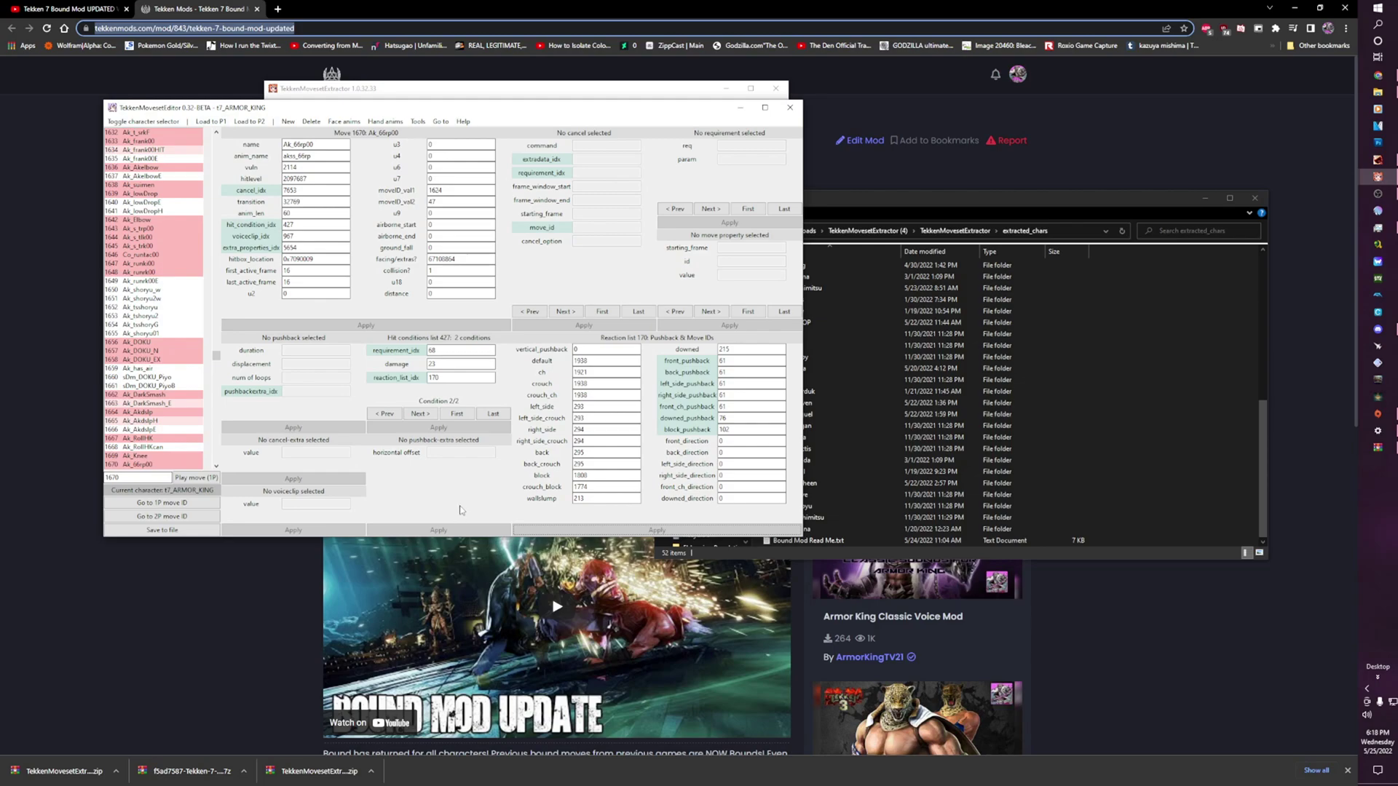
# Switch to the Tekken 7 practice match and test the edited move on counter hit
pyautogui.click(536, 92)
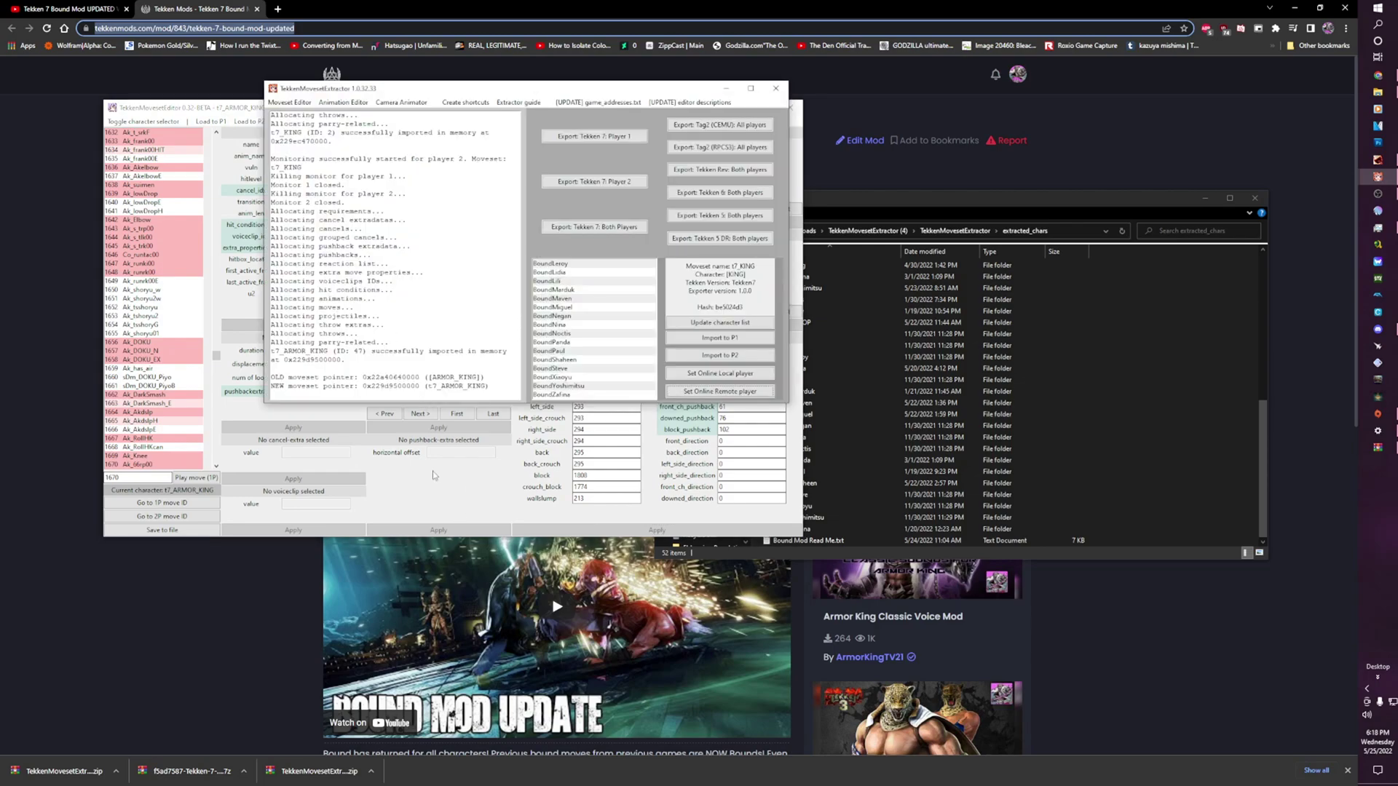
pyautogui.press('super+Tab')
pyautogui.click(452, 484)
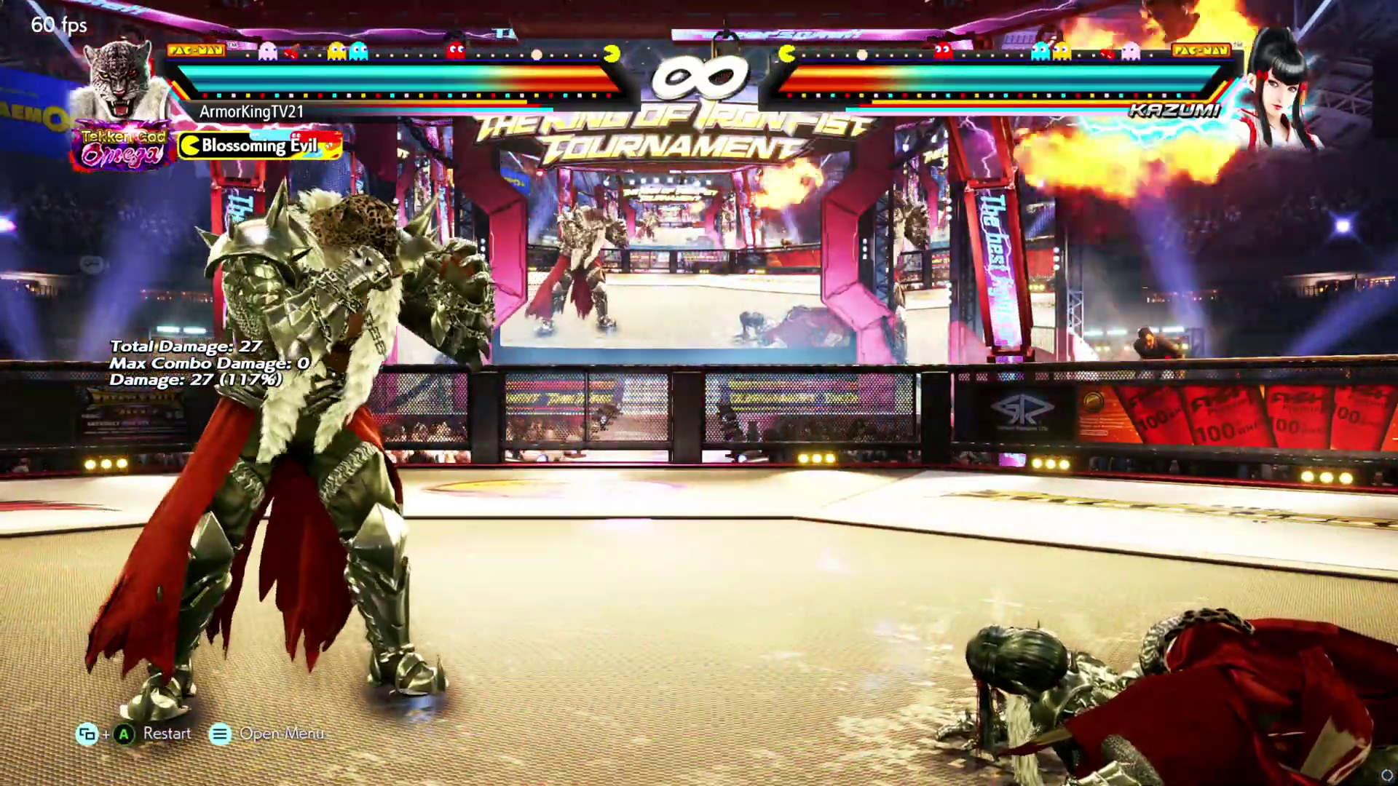
pyautogui.press('r')
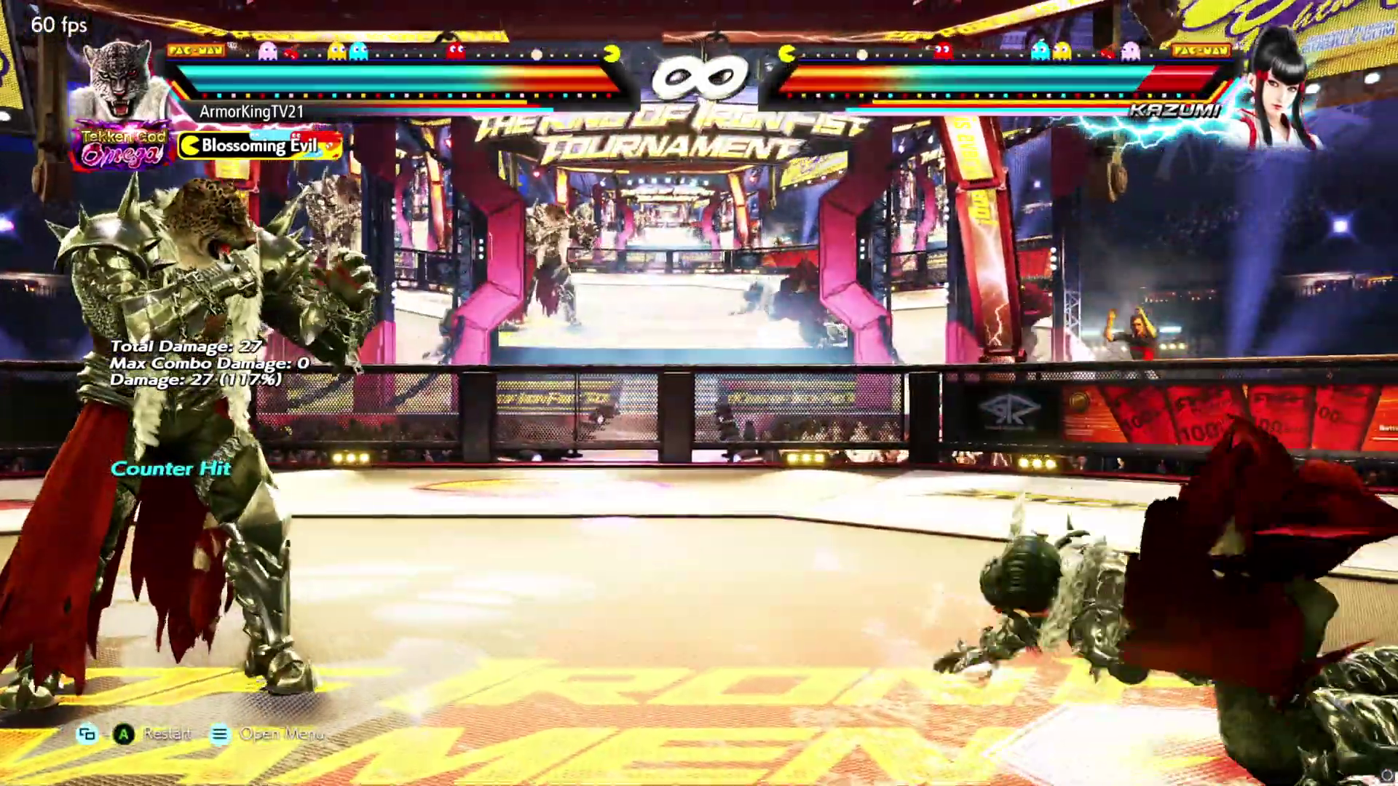
pyautogui.press('Escape')
pyautogui.press('Return')
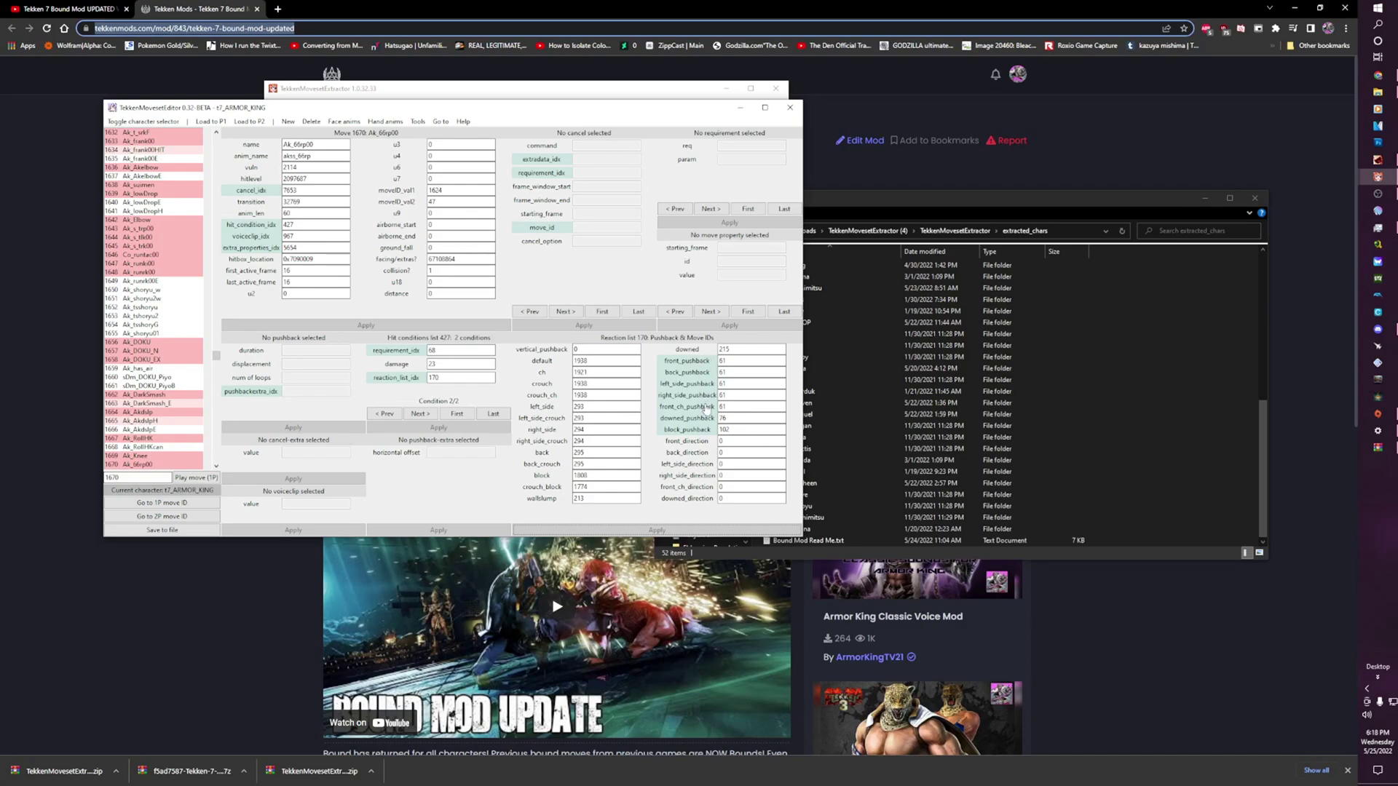
# Duplicate the reaction list's front counter-hit pushback, set front_ch_pushback to 290 and apply it
pyautogui.click(707, 408)
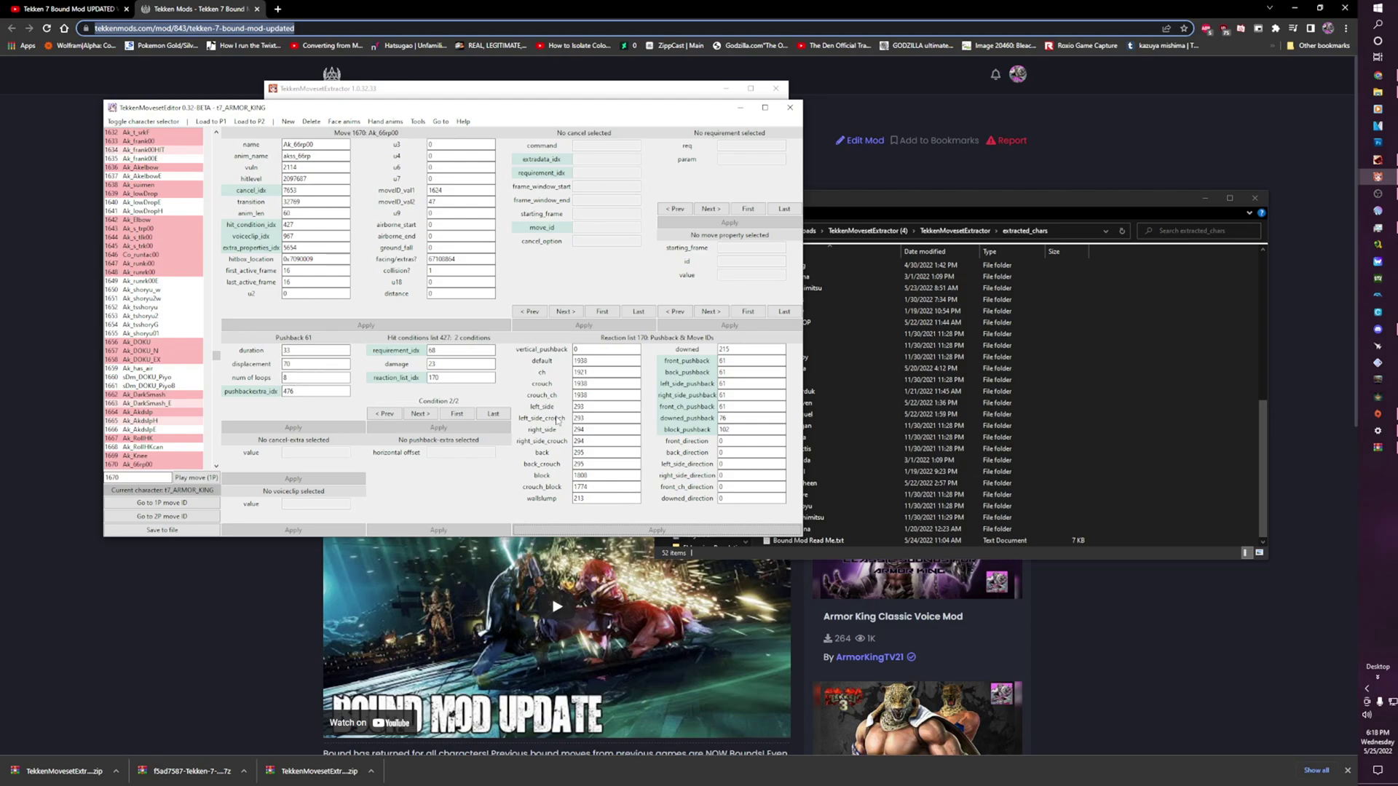
pyautogui.click(288, 121)
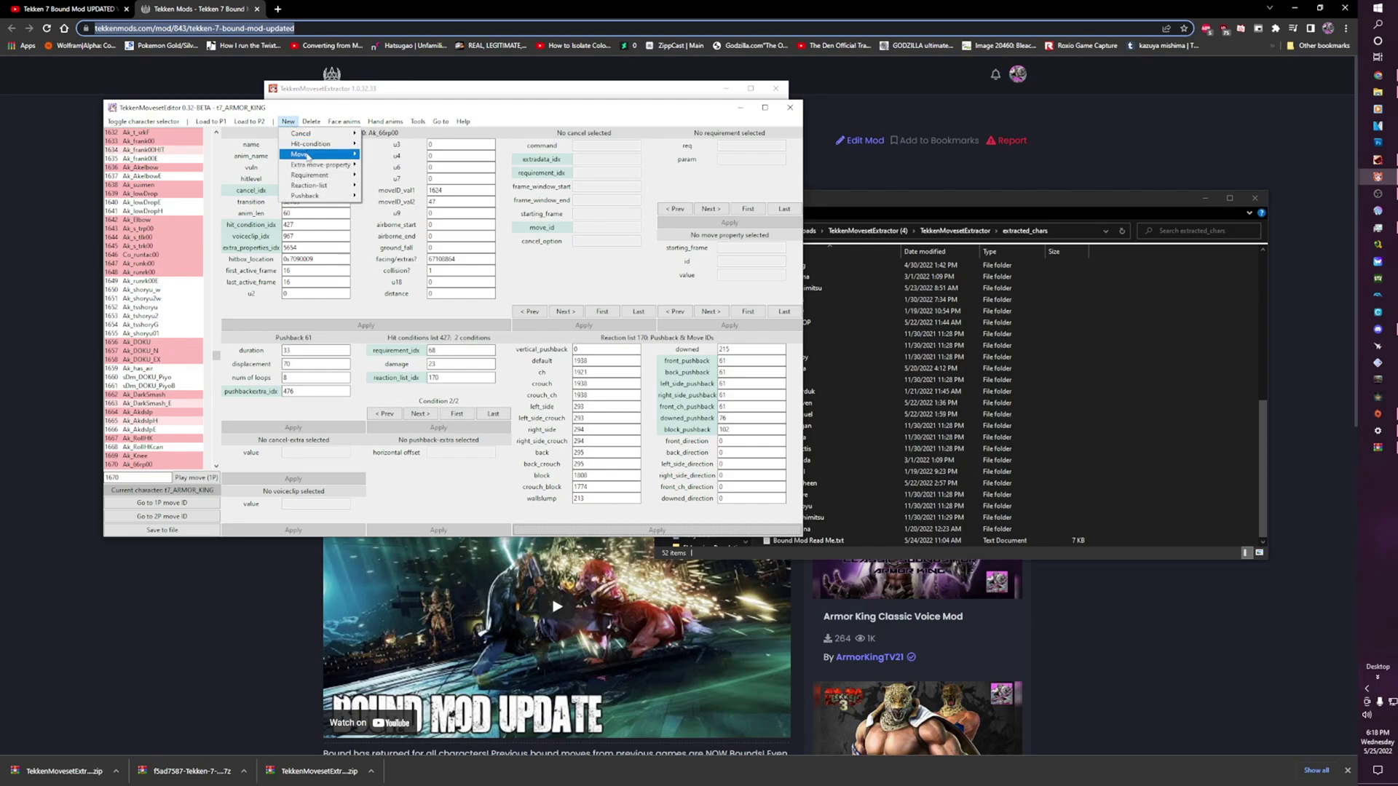
pyautogui.moveTo(319, 196)
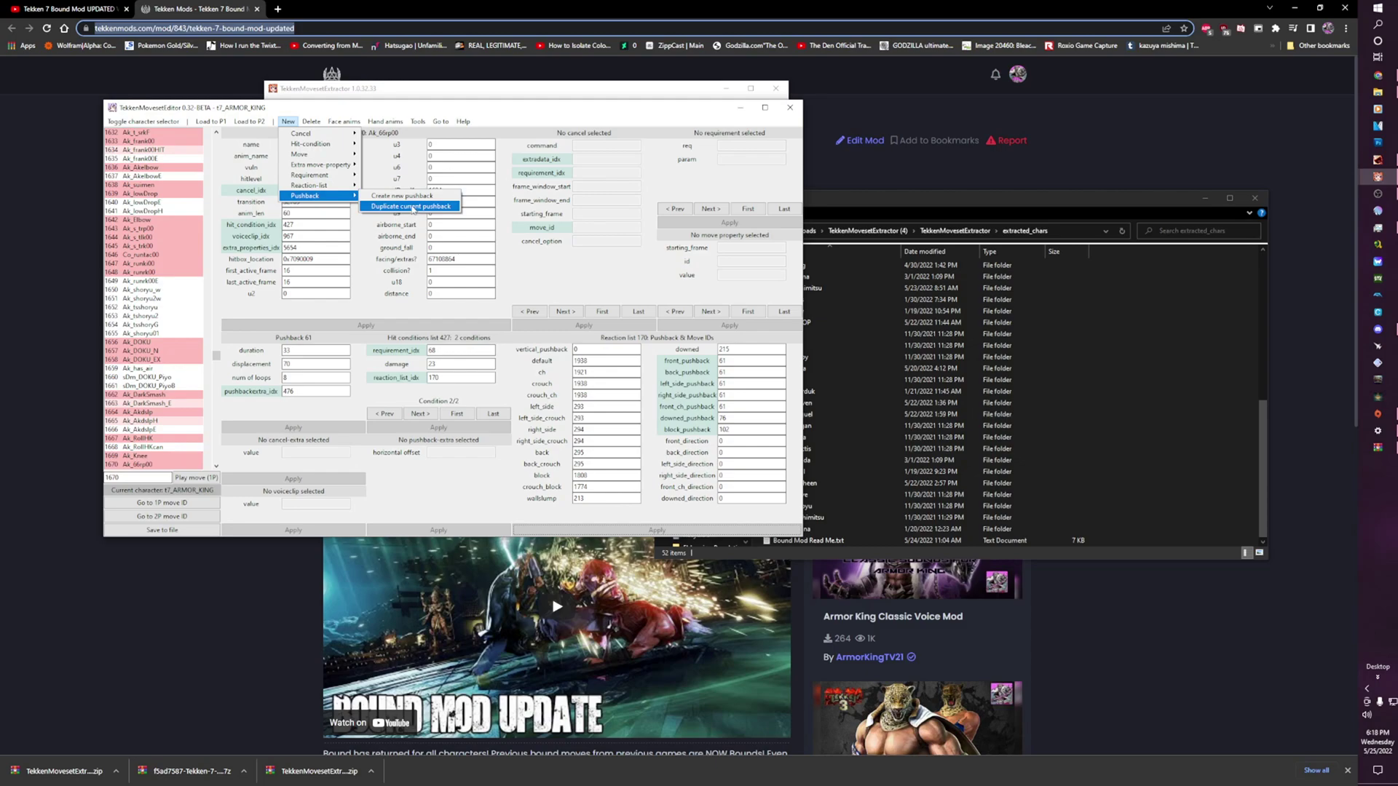
pyautogui.click(413, 207)
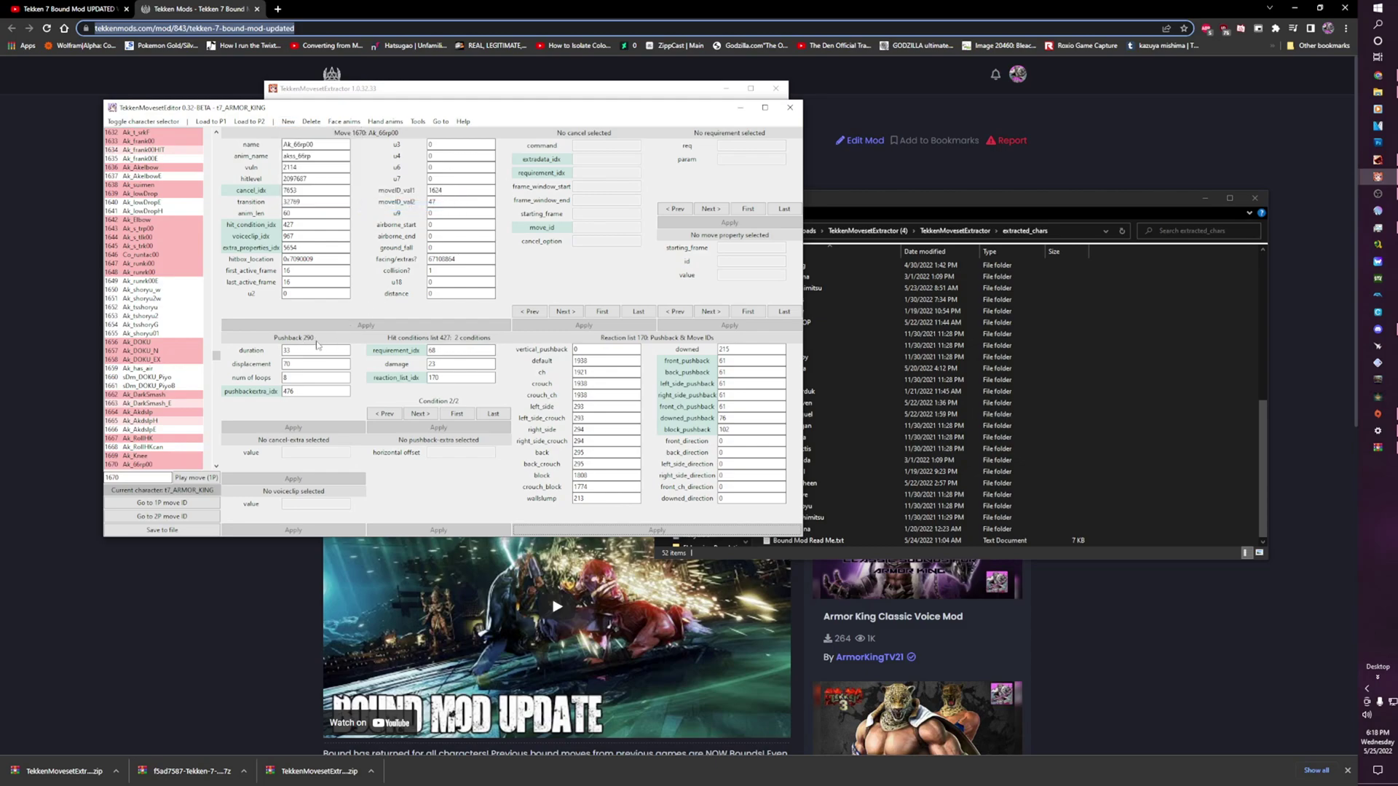
pyautogui.doubleClick(752, 409)
pyautogui.write('290')
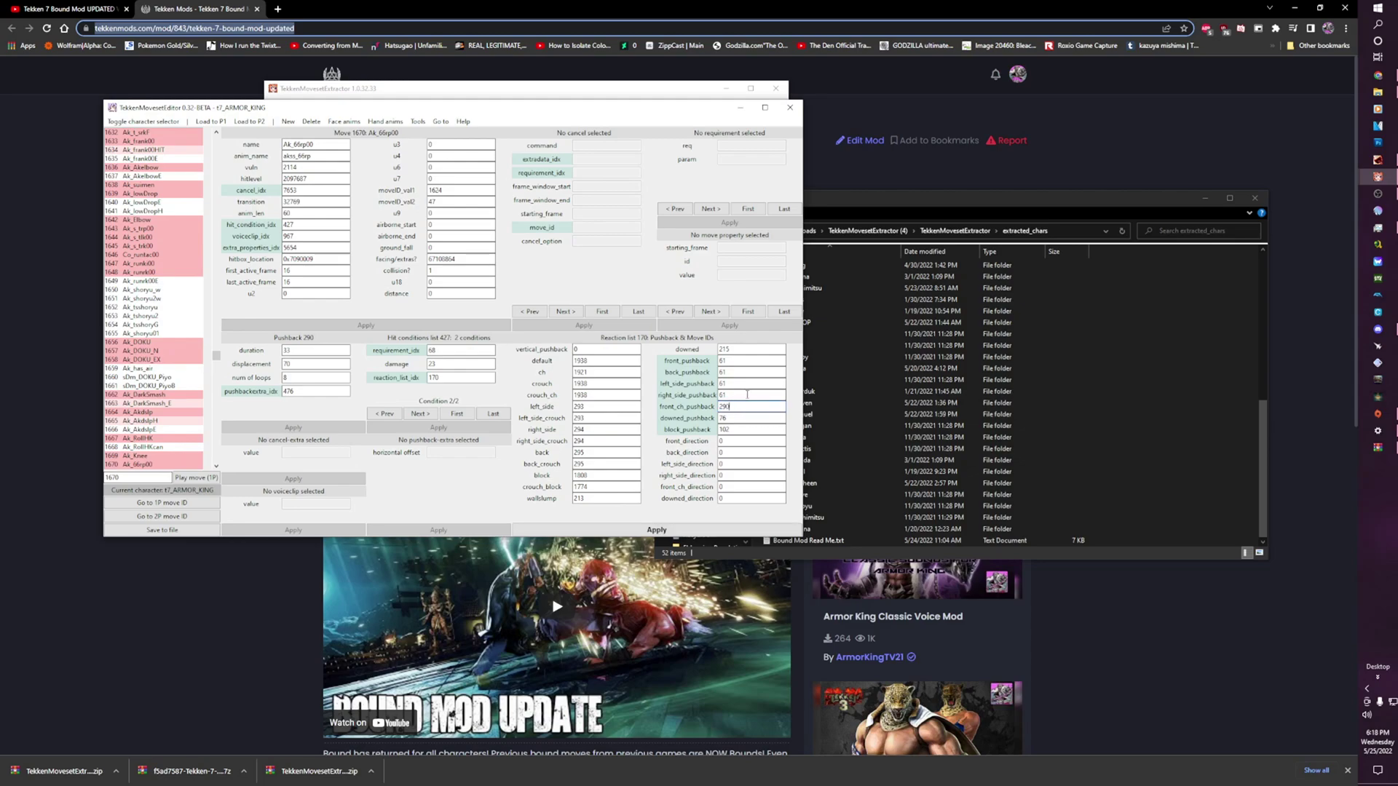
pyautogui.click(670, 530)
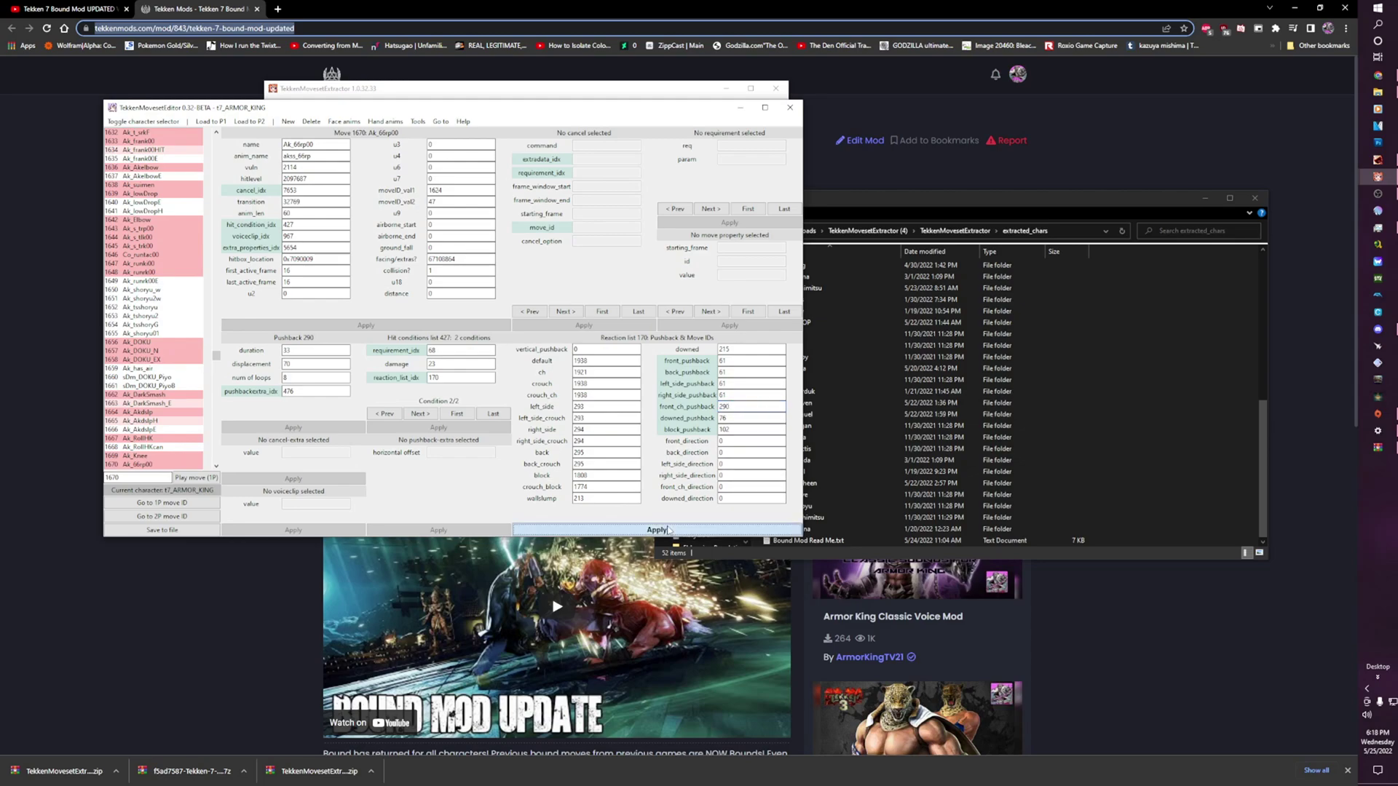
# Set the duplicated pushback's displacement to 10 and its number of loops to 2, and apply the changes
pyautogui.doubleClick(325, 351)
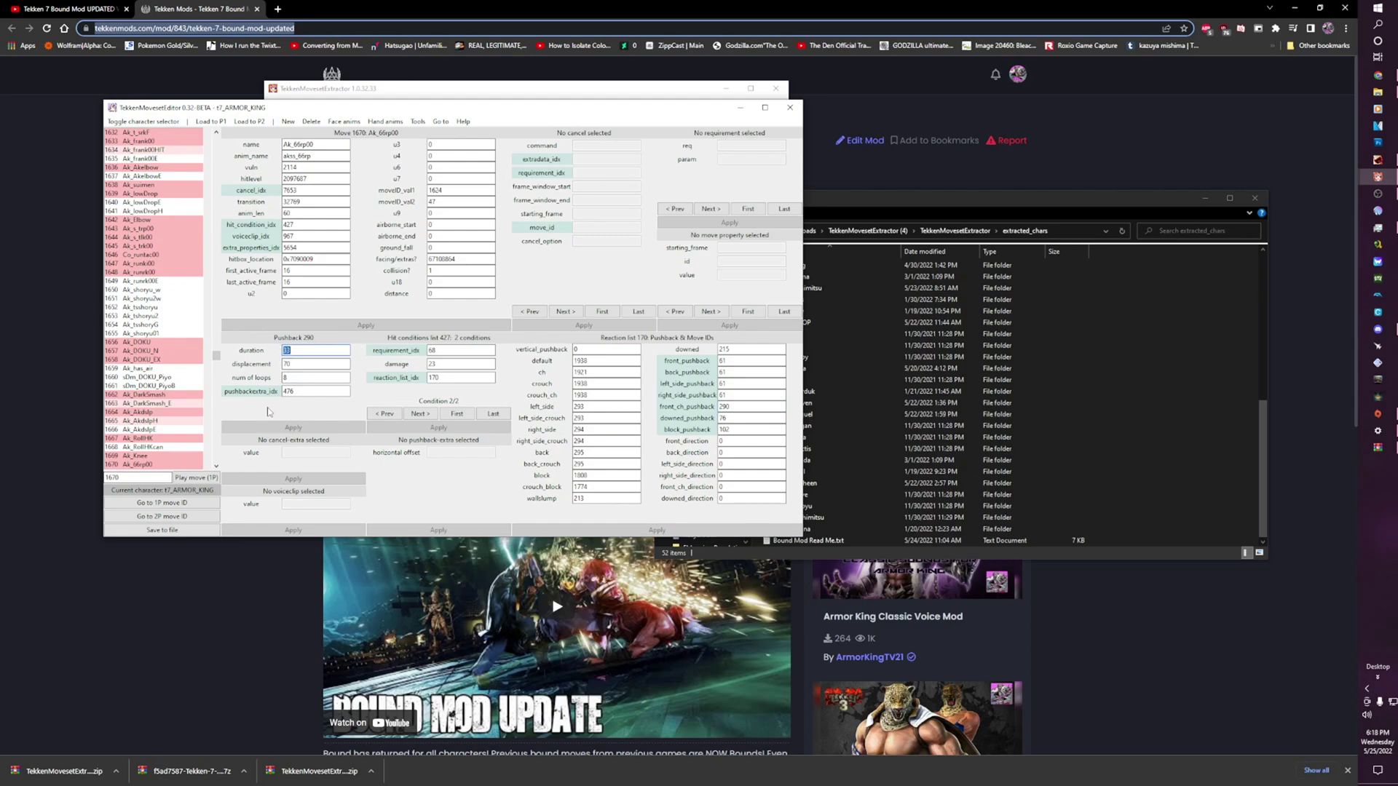
pyautogui.click(306, 363)
pyautogui.write('10')
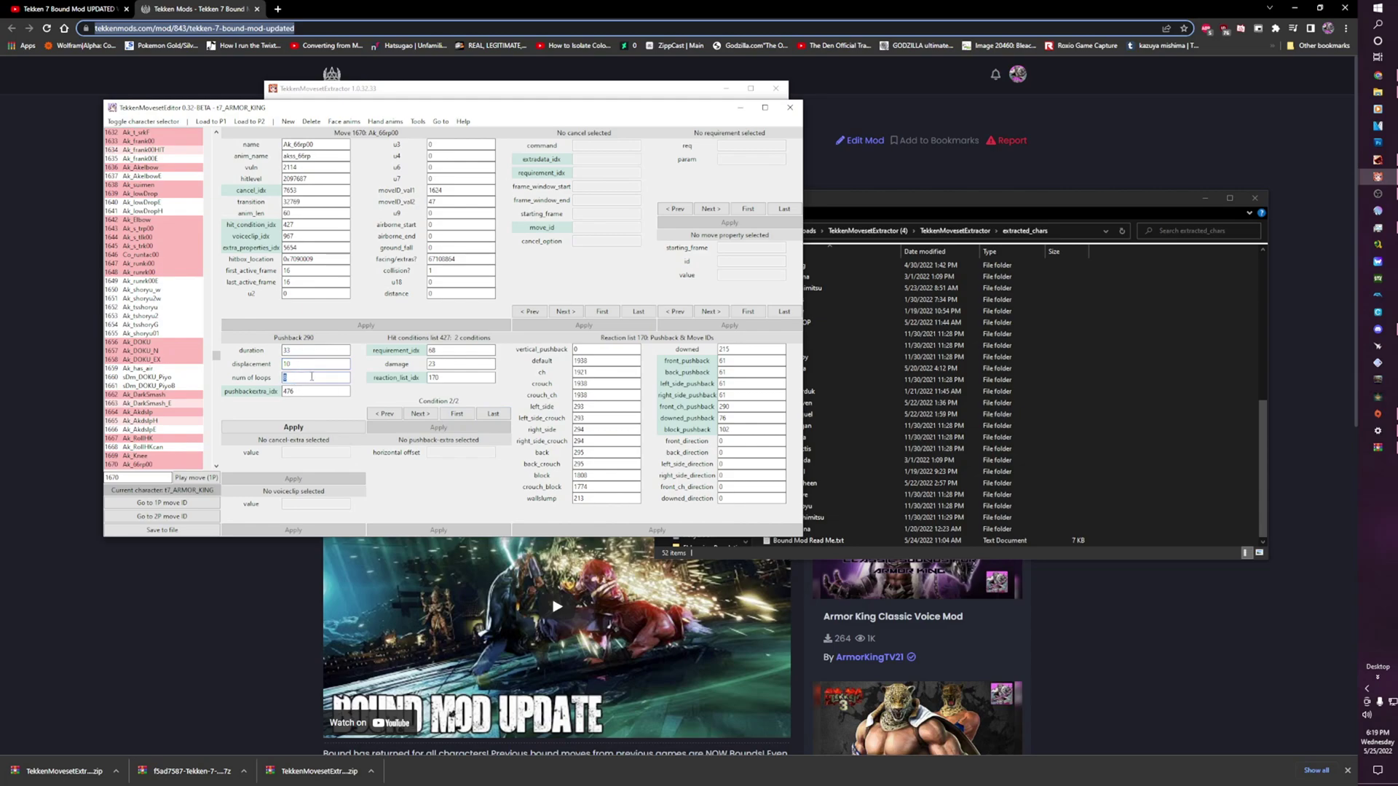
pyautogui.write('2')
pyautogui.click(305, 428)
pyautogui.doubleClick(285, 351)
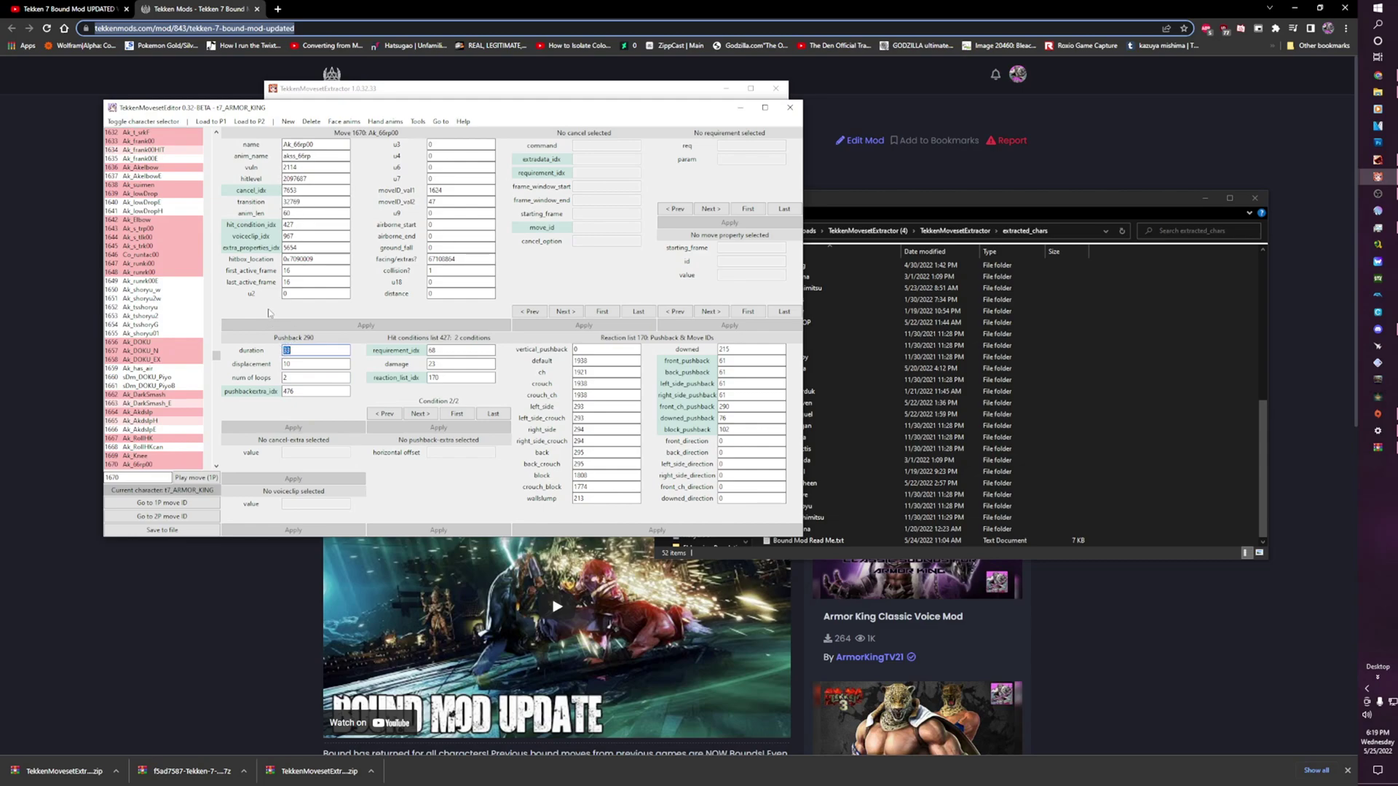
# Load the edited moveset to Player 1 and check the Player Attacks (Counter Hit) setting in Tekken 7
pyautogui.click(211, 122)
pyautogui.click(674, 99)
pyautogui.hotkey('alt', 'Tab')
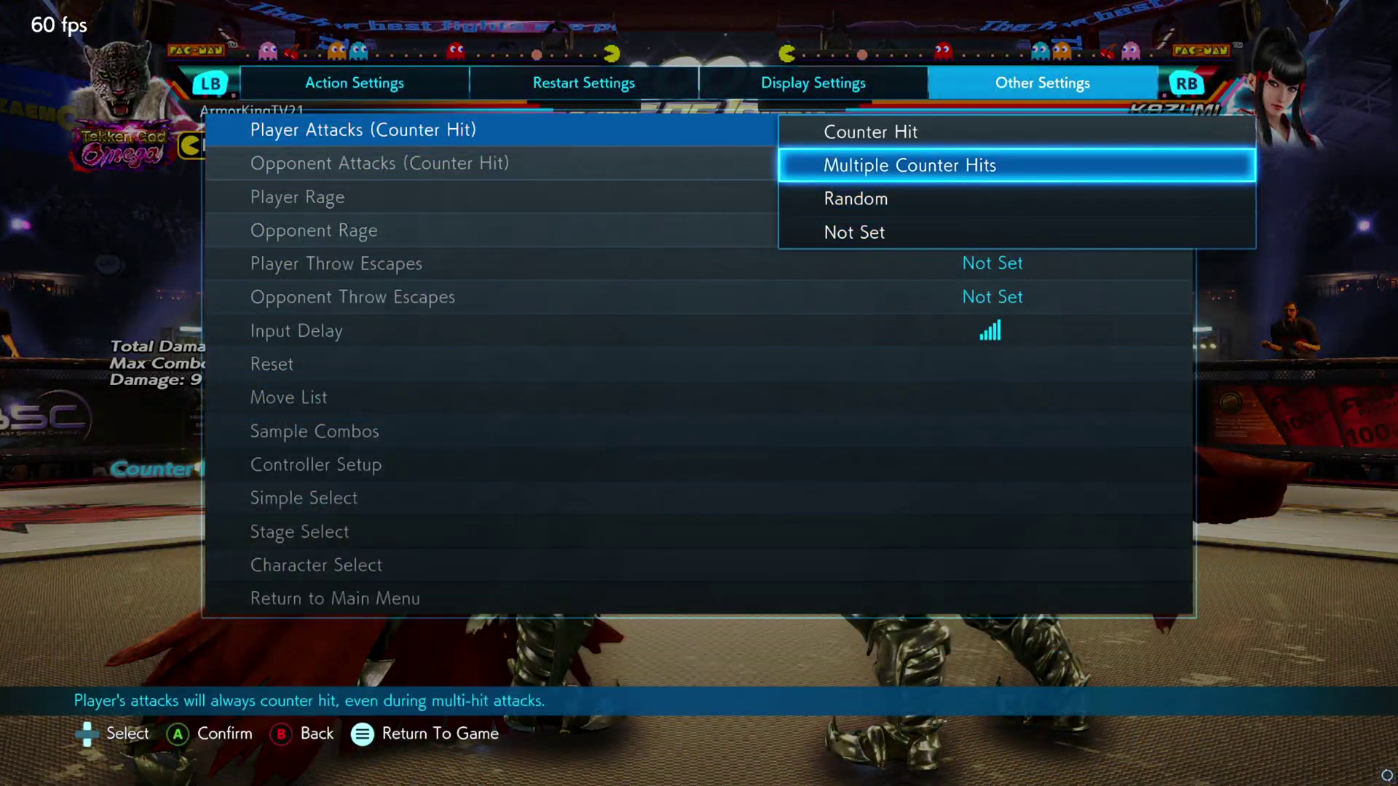
pyautogui.press('Escape')
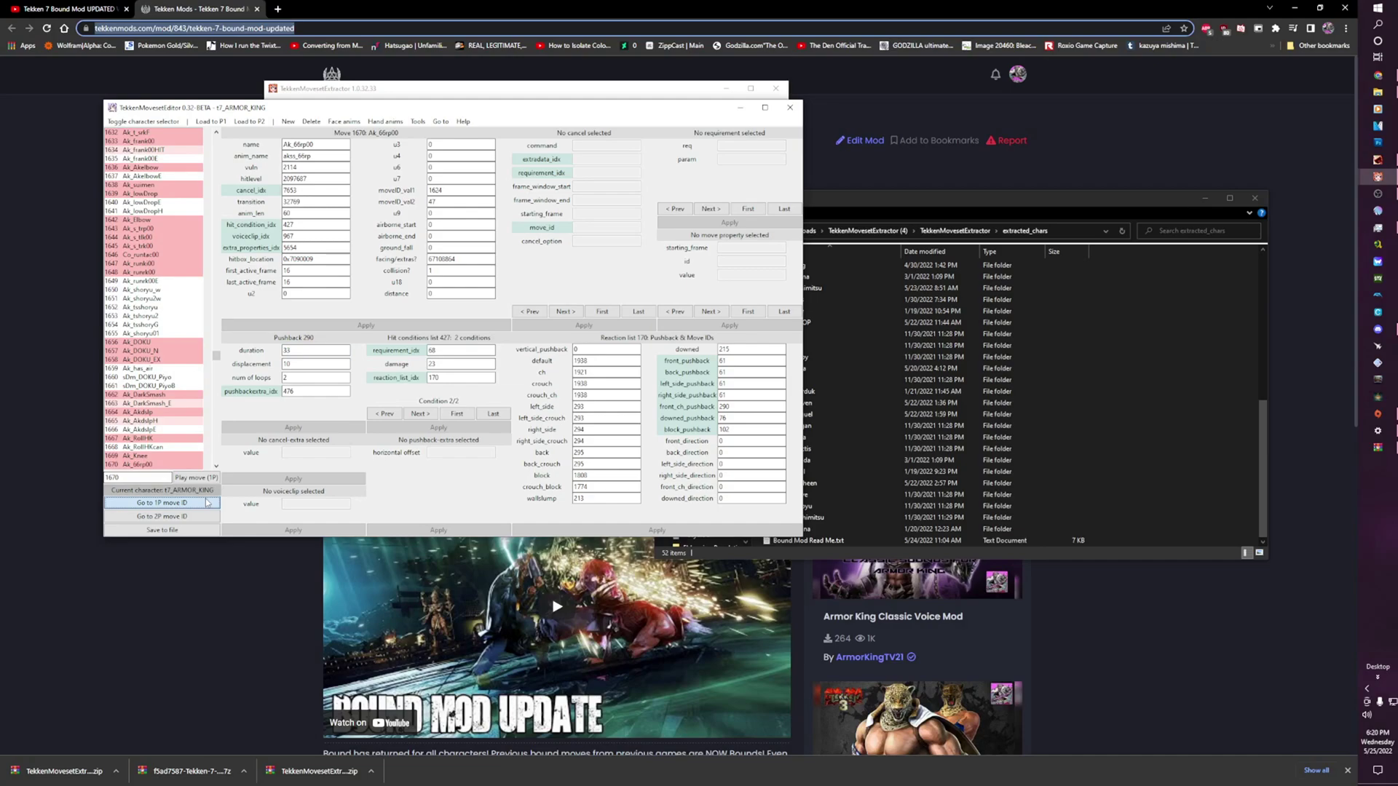
# In the Moveset Editor, go to Player 1's current move and show the requirements of its first cancel
pyautogui.click(206, 502)
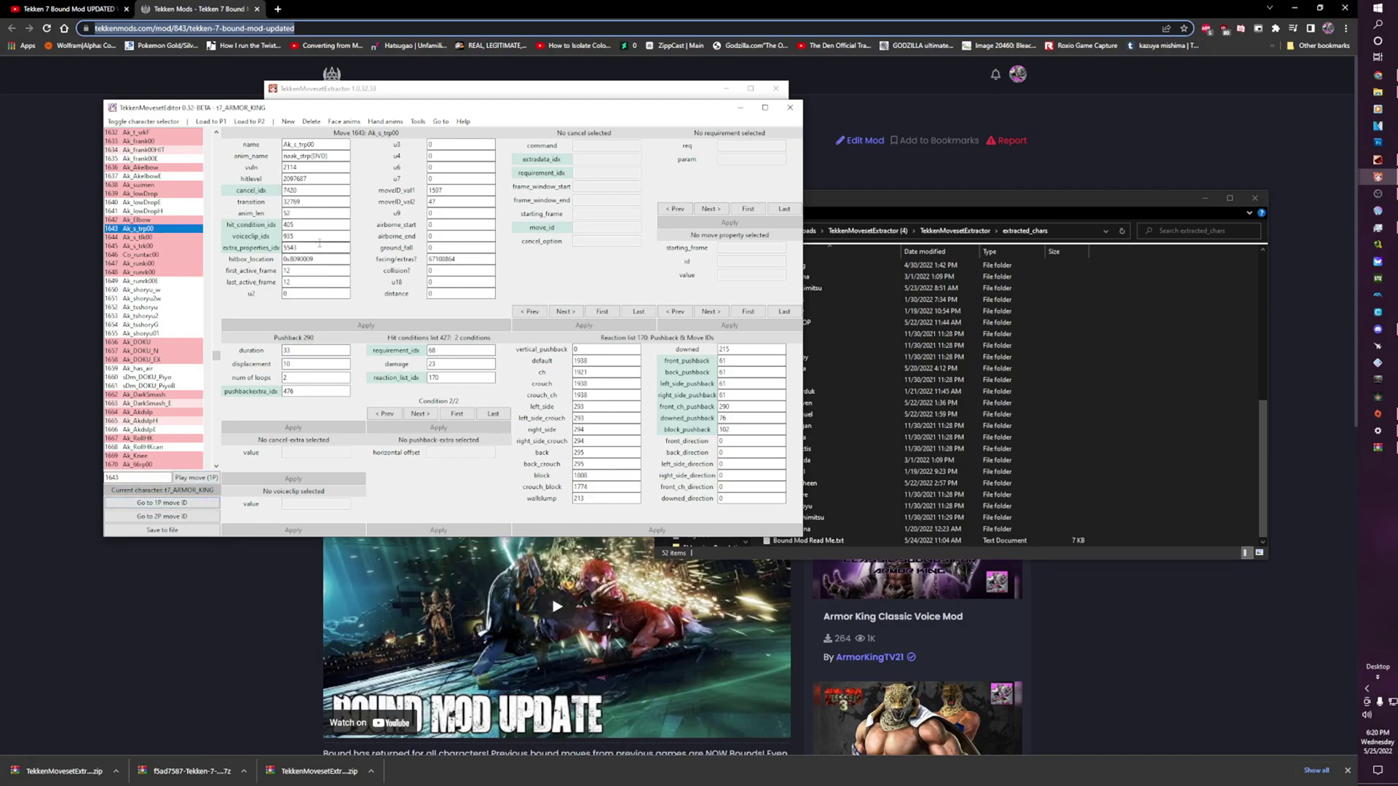
pyautogui.click(261, 194)
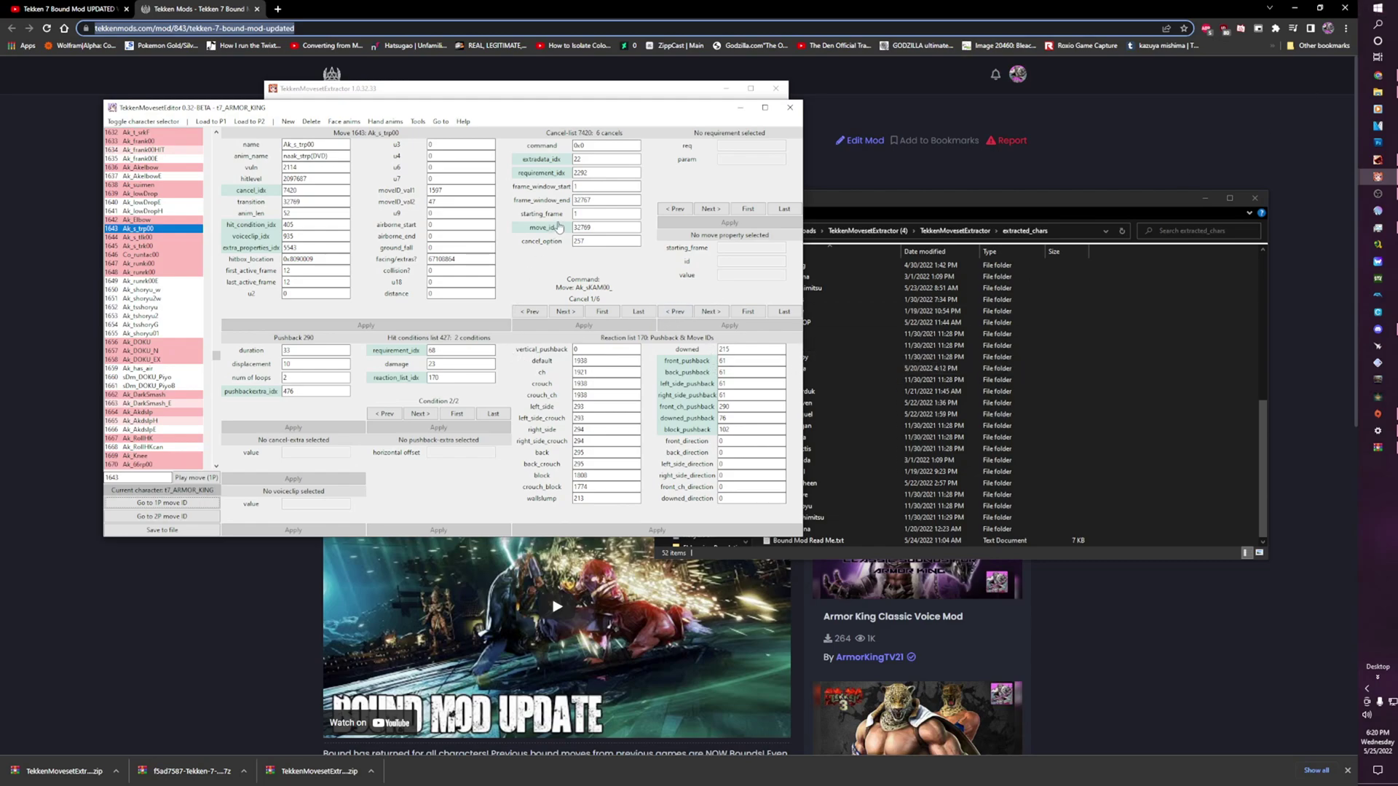
pyautogui.click(563, 172)
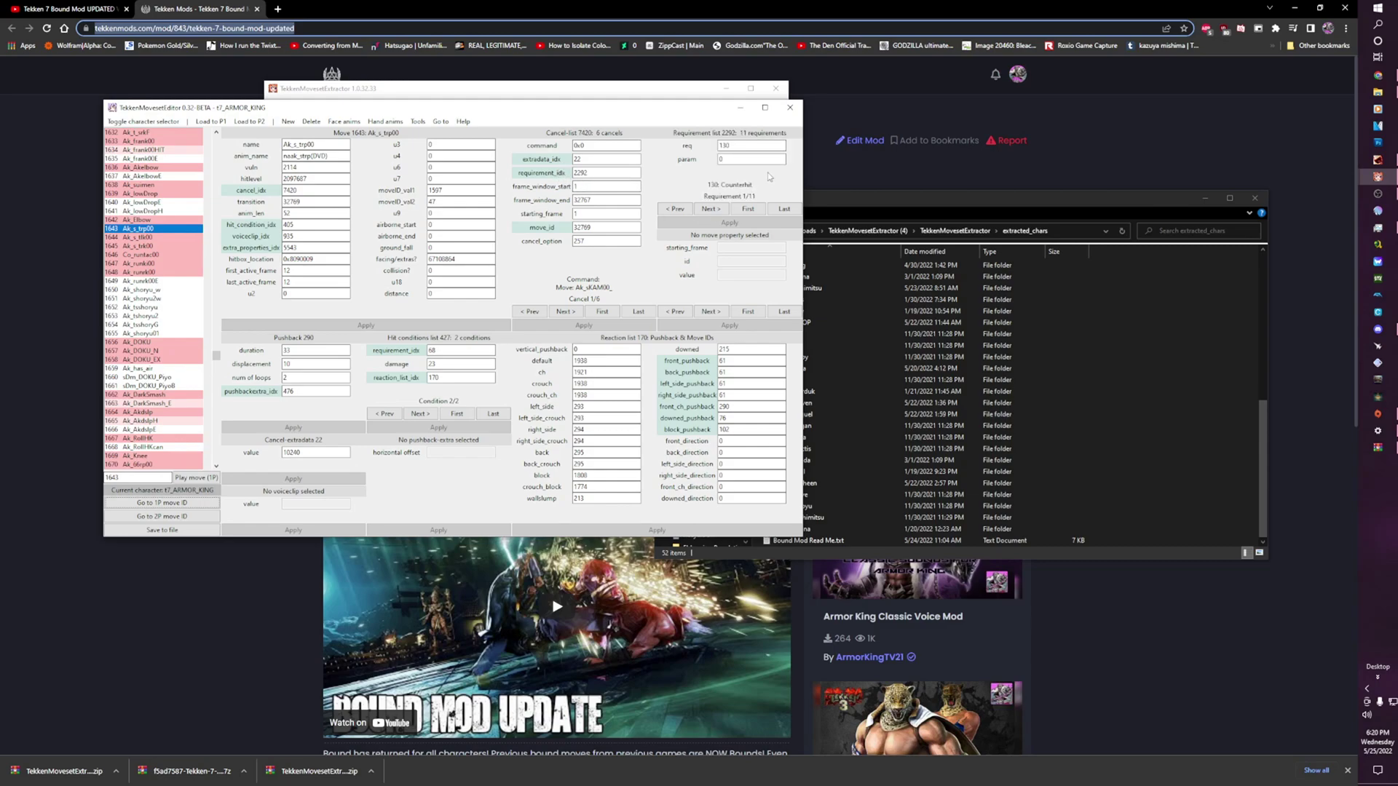
# Examine the requirements of the first cancel one by one, return to the first requirement and select the cancel's requirement ID
pyautogui.click(700, 211)
pyautogui.click(699, 211)
pyautogui.click(700, 212)
pyautogui.click(700, 212)
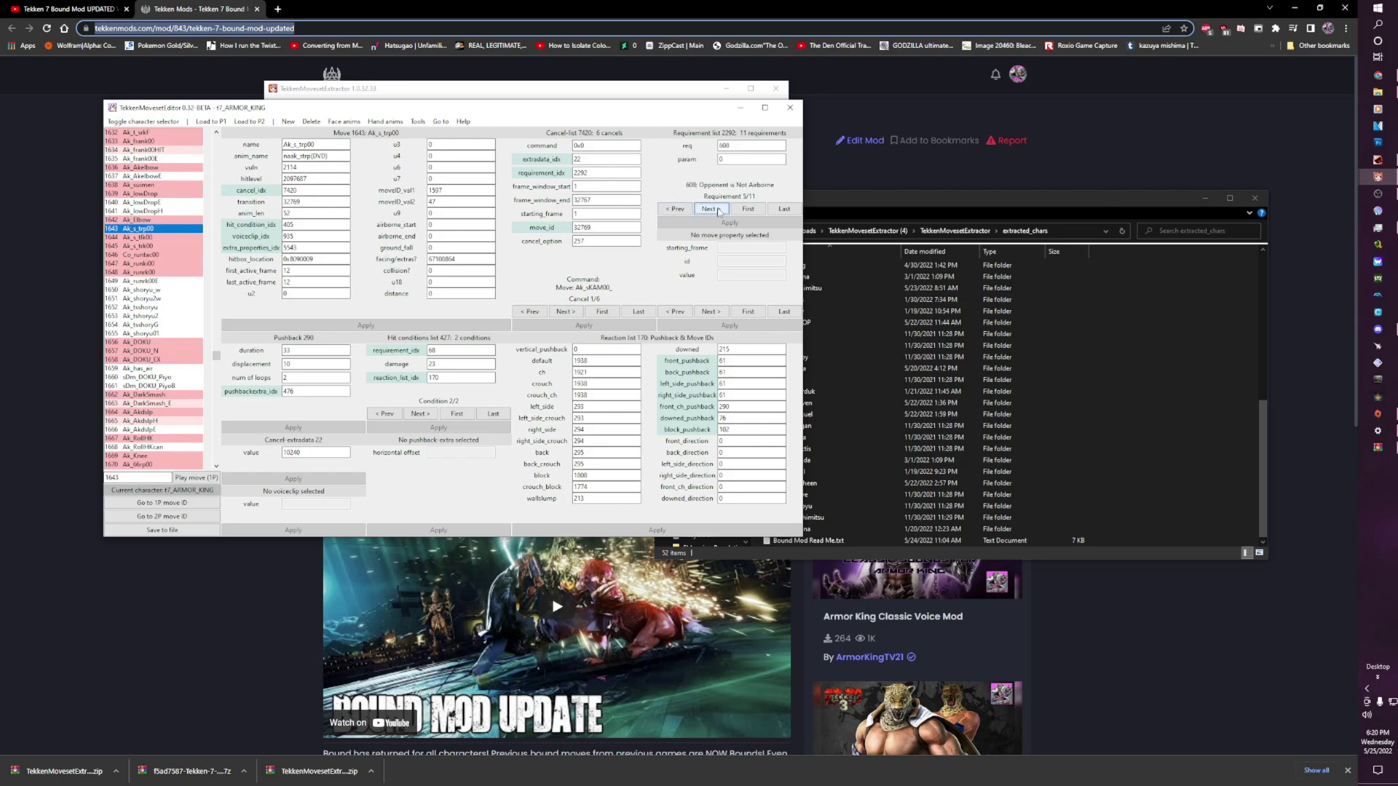
pyautogui.click(697, 212)
pyautogui.click(712, 210)
pyautogui.click(712, 211)
pyautogui.click(713, 211)
pyautogui.click(712, 211)
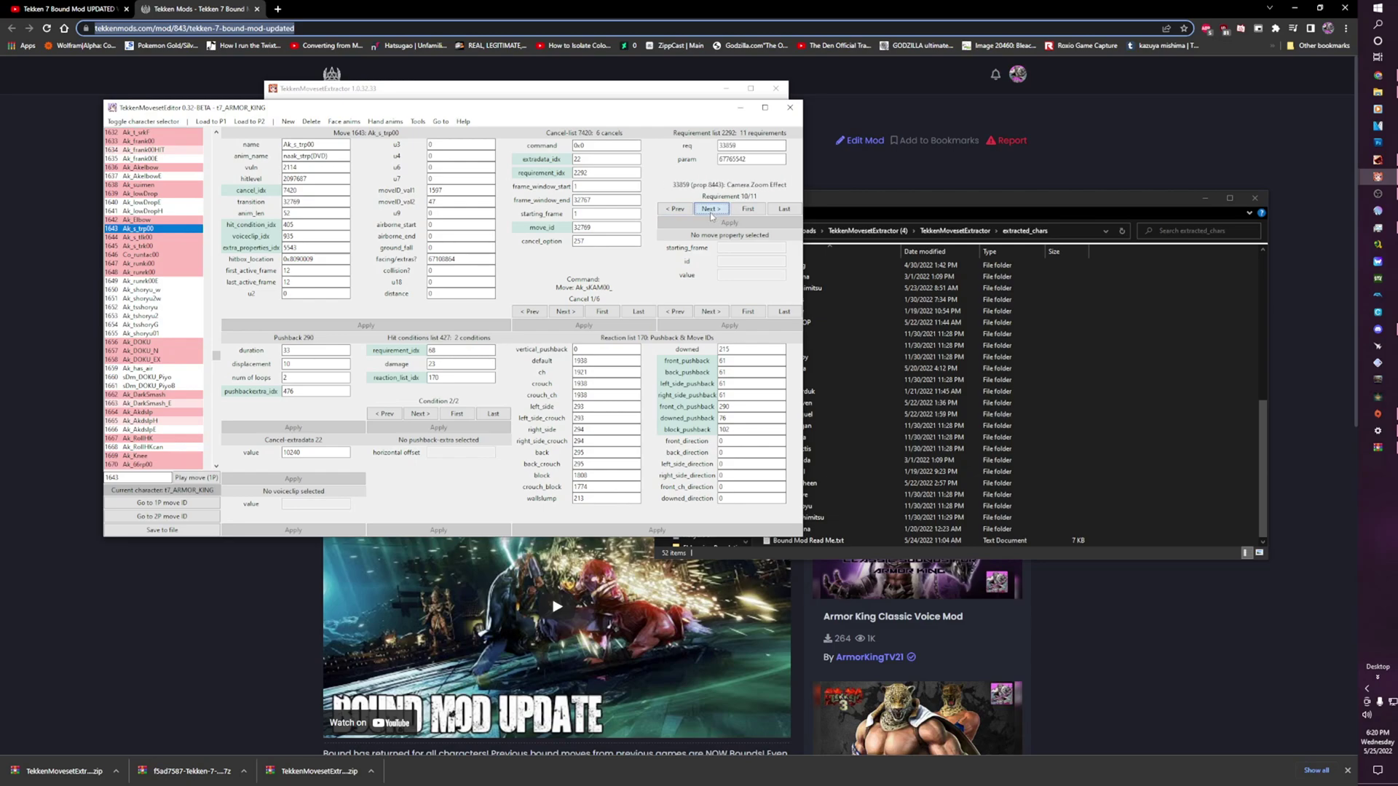
pyautogui.click(676, 213)
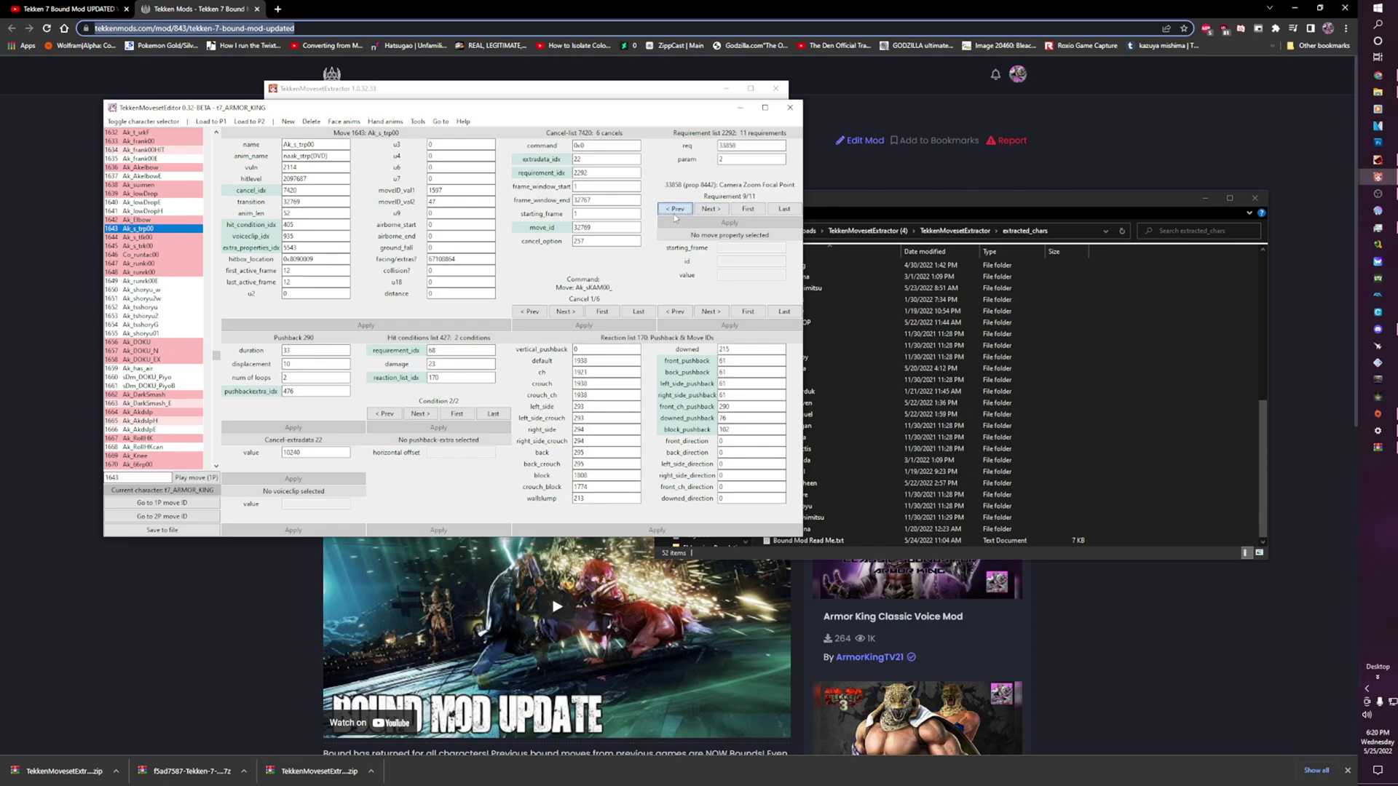
pyautogui.click(676, 212)
pyautogui.click(676, 212)
pyautogui.click(676, 211)
pyautogui.click(675, 211)
pyautogui.click(675, 211)
pyautogui.click(675, 211)
pyautogui.click(676, 211)
pyautogui.click(676, 211)
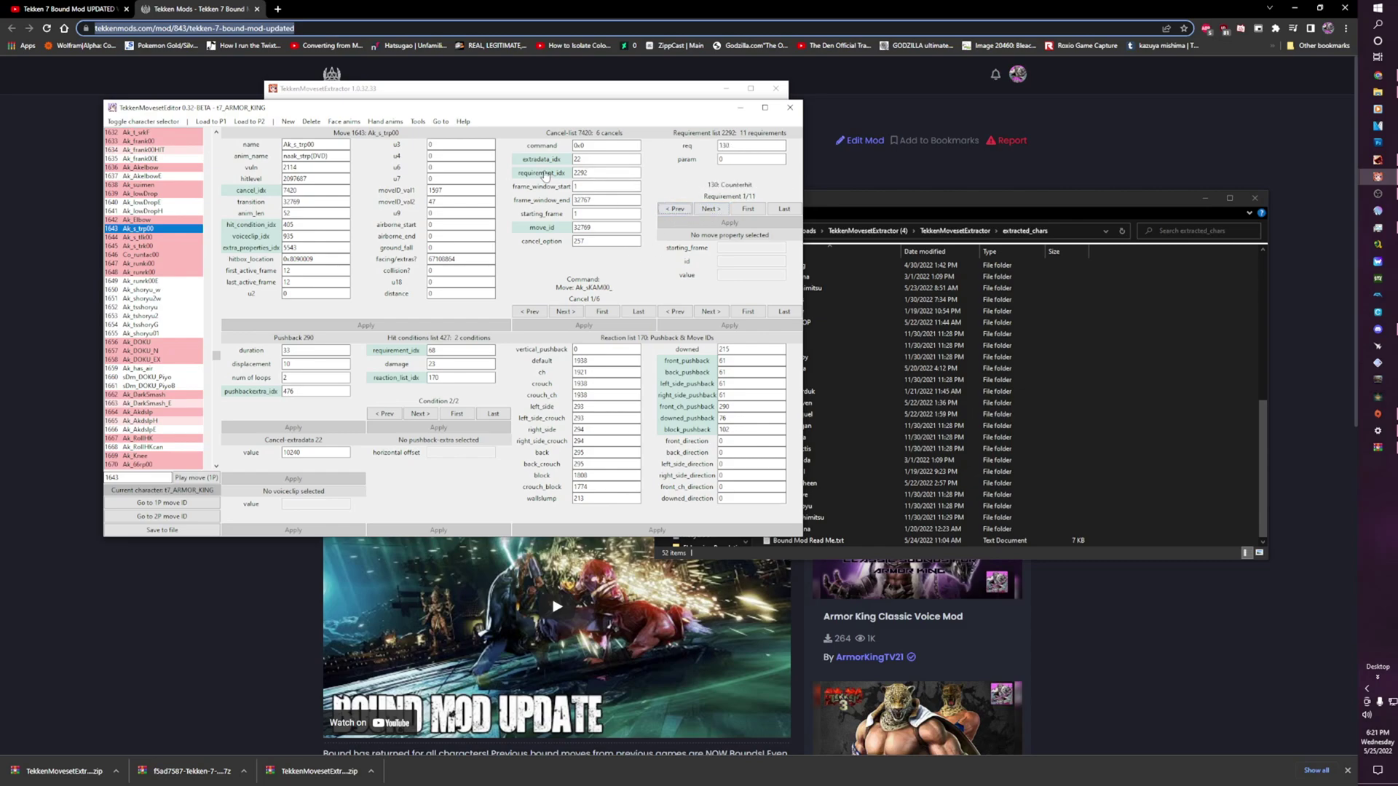
pyautogui.doubleClick(600, 173)
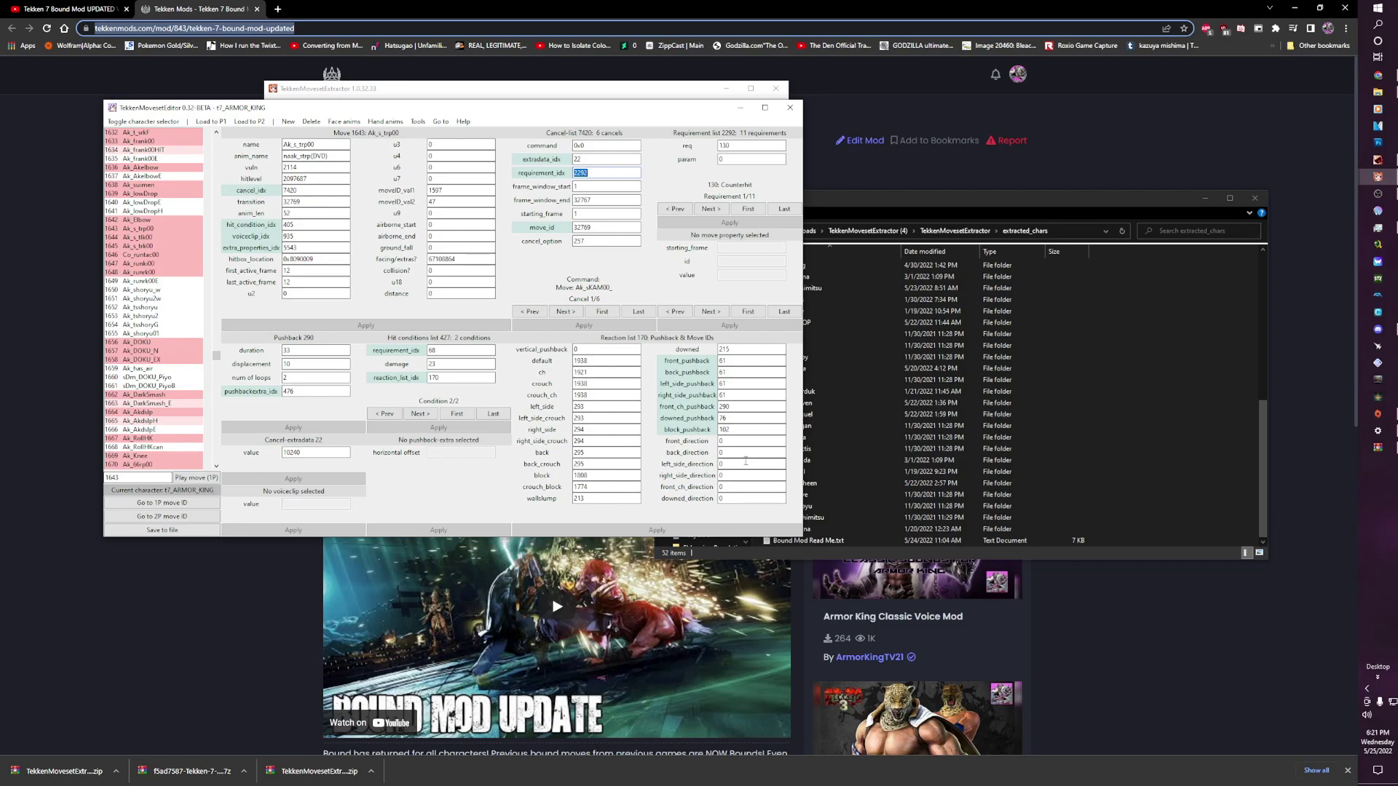
# Examine the cancels in the move's cancel list, return to the first one and switch to the Tekken 7 practice match
pyautogui.click(565, 311)
pyautogui.click(565, 311)
pyautogui.click(543, 312)
pyautogui.click(542, 311)
pyautogui.click(577, 312)
pyautogui.click(577, 312)
pyautogui.click(577, 312)
pyautogui.click(577, 311)
pyautogui.click(577, 311)
pyautogui.click(529, 312)
pyautogui.click(530, 312)
pyautogui.click(529, 311)
pyautogui.click(529, 311)
pyautogui.click(530, 311)
pyautogui.hotkey('alt', 'Tab')
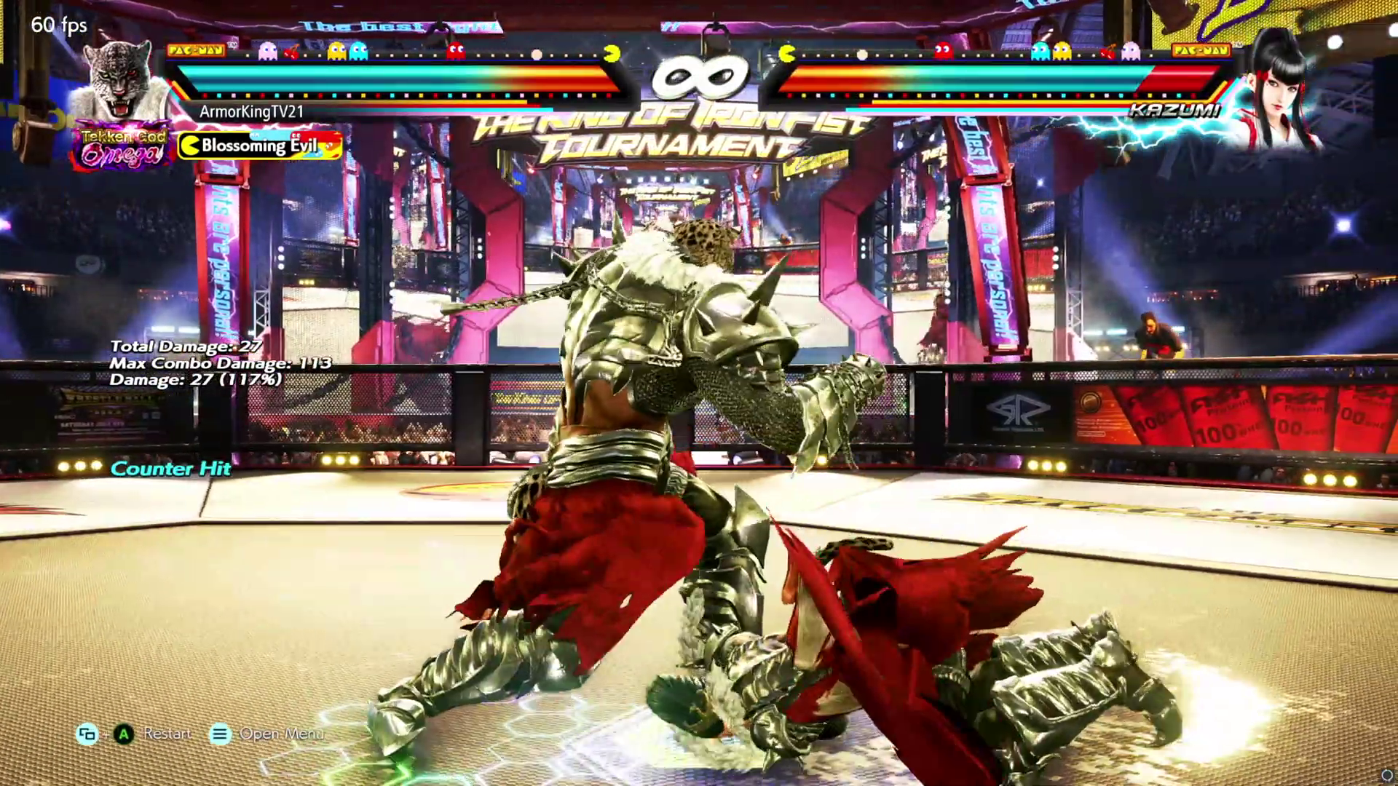
# Return to the Moveset Editor and page through the cancels of move 1670, ending on the first one
pyautogui.press('Escape')
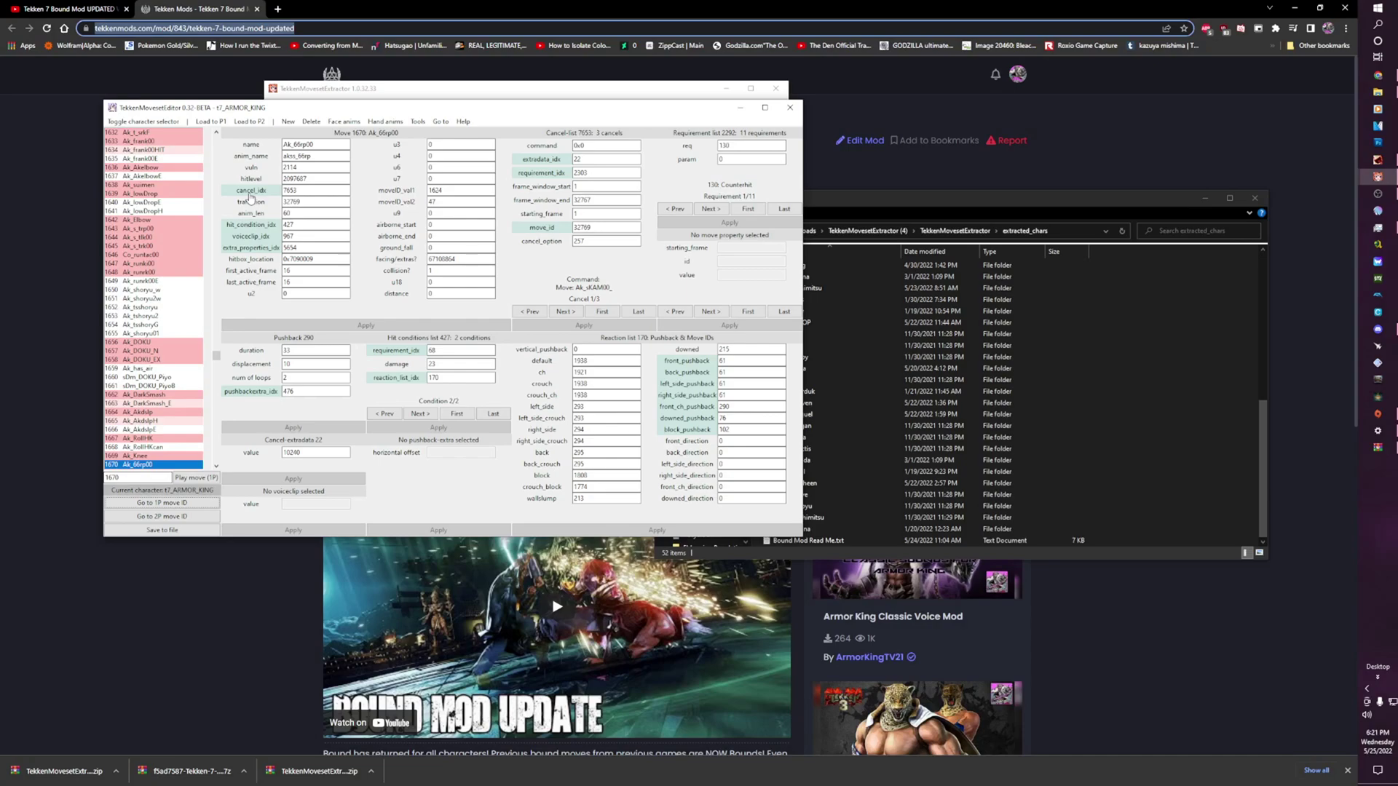
pyautogui.click(564, 313)
pyautogui.click(559, 313)
pyautogui.click(535, 311)
pyautogui.click(537, 311)
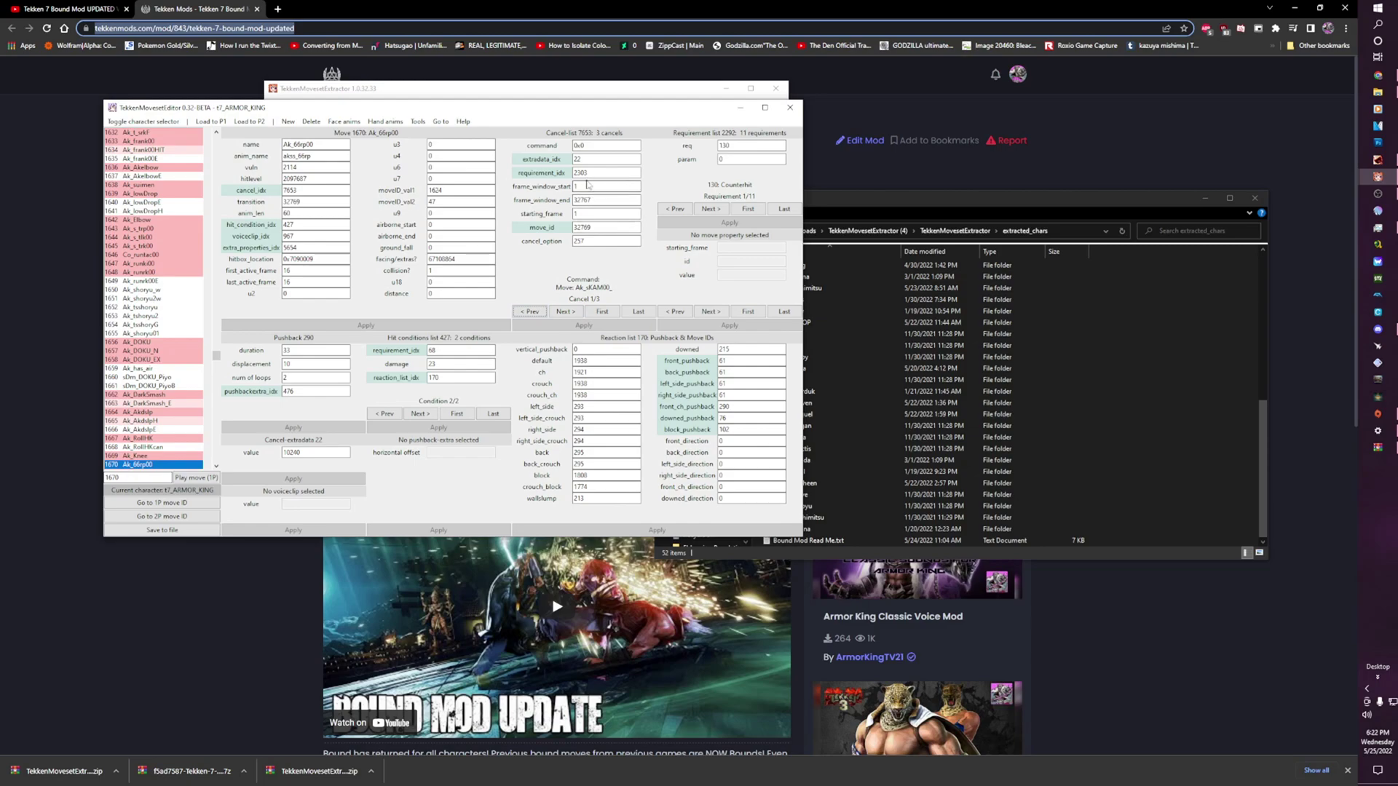
# Examine the requirements in the first cancel's requirement list and return to the first requirement
pyautogui.click(708, 209)
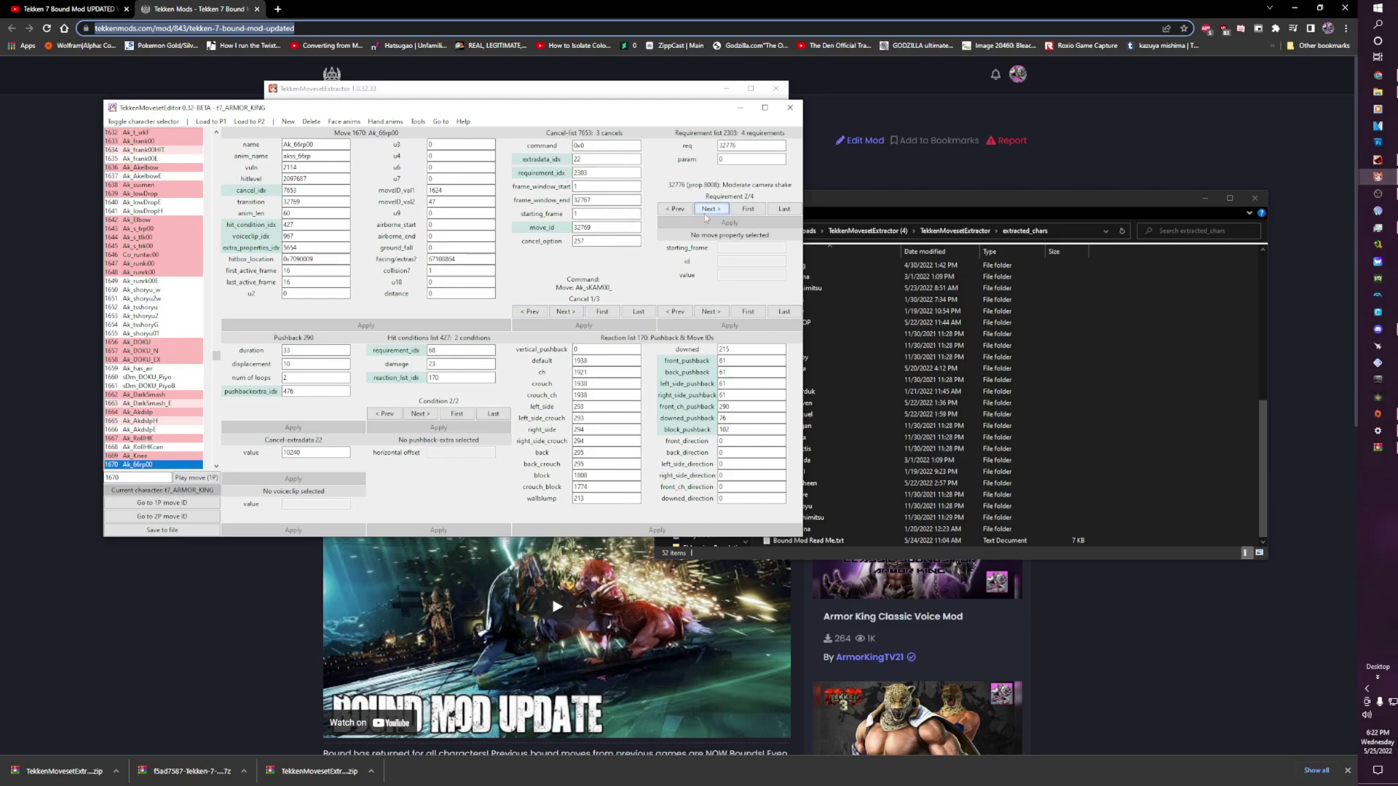
pyautogui.click(705, 209)
pyautogui.click(704, 214)
pyautogui.click(748, 209)
# Note the first cancel's requirement ID, 2303, in the search field of the extracted_chars folder window
pyautogui.doubleClick(599, 174)
pyautogui.click(599, 173)
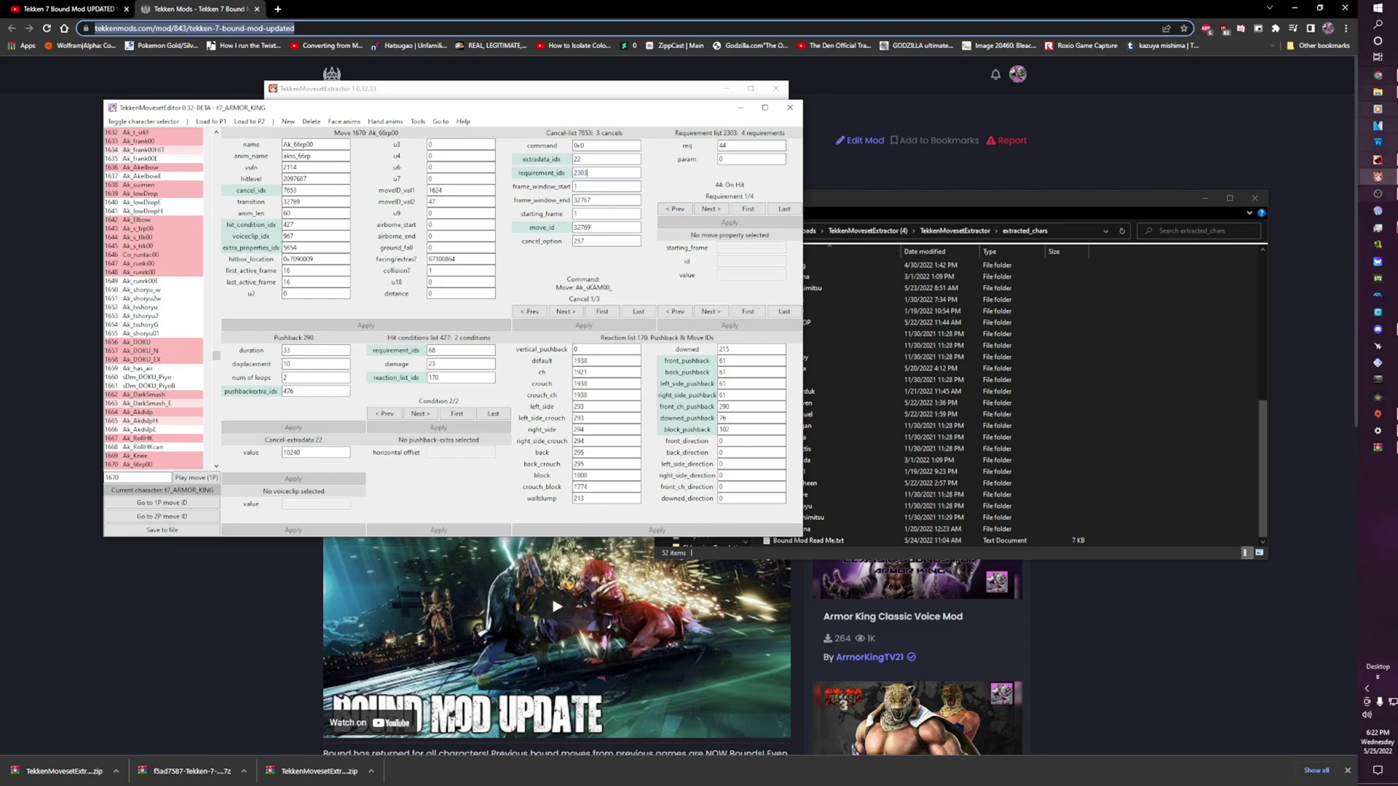
pyautogui.click(1201, 231)
pyautogui.write('2303')
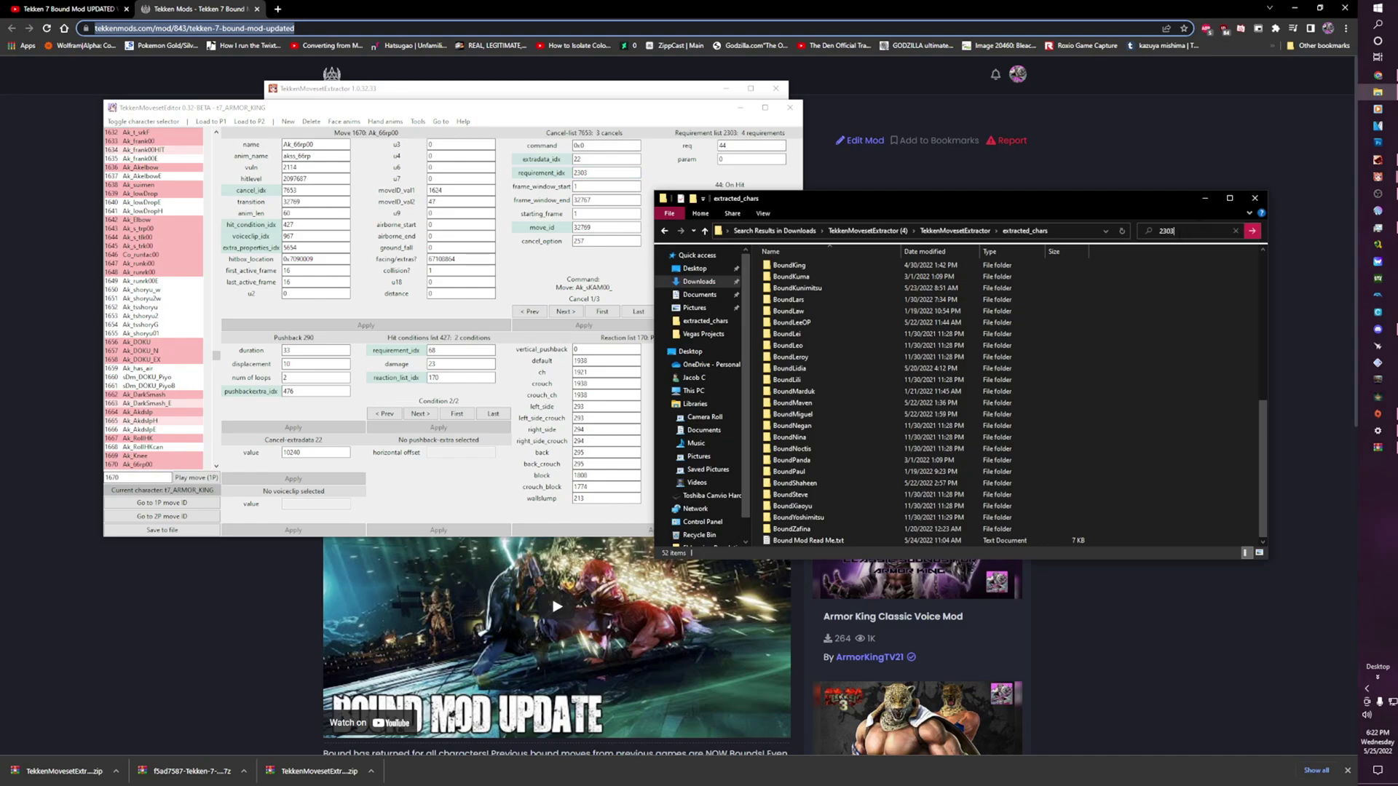
# Set the first cancel's requirement_idx to 2292 in the Moveset Editor and apply the change
pyautogui.click(745, 110)
pyautogui.doubleClick(613, 172)
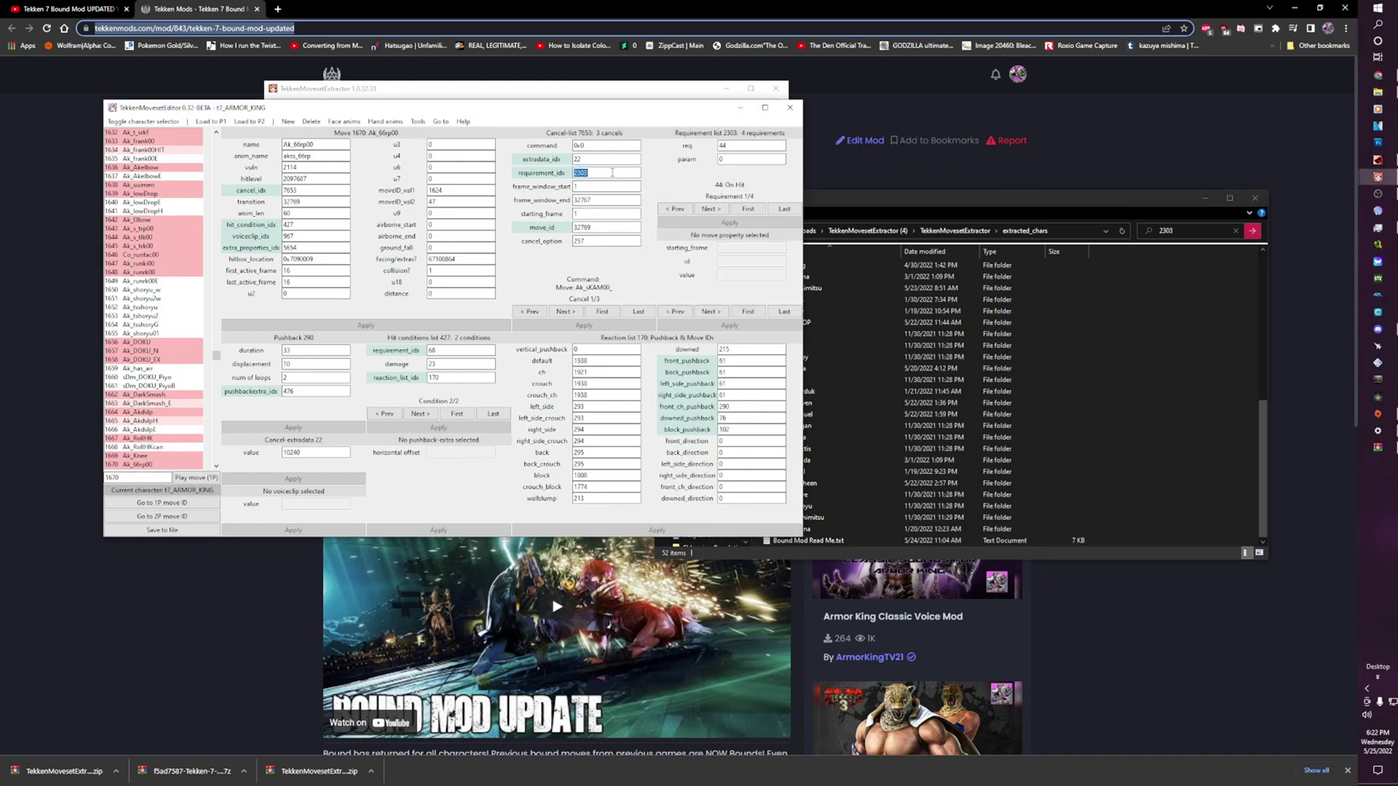
pyautogui.write('2292')
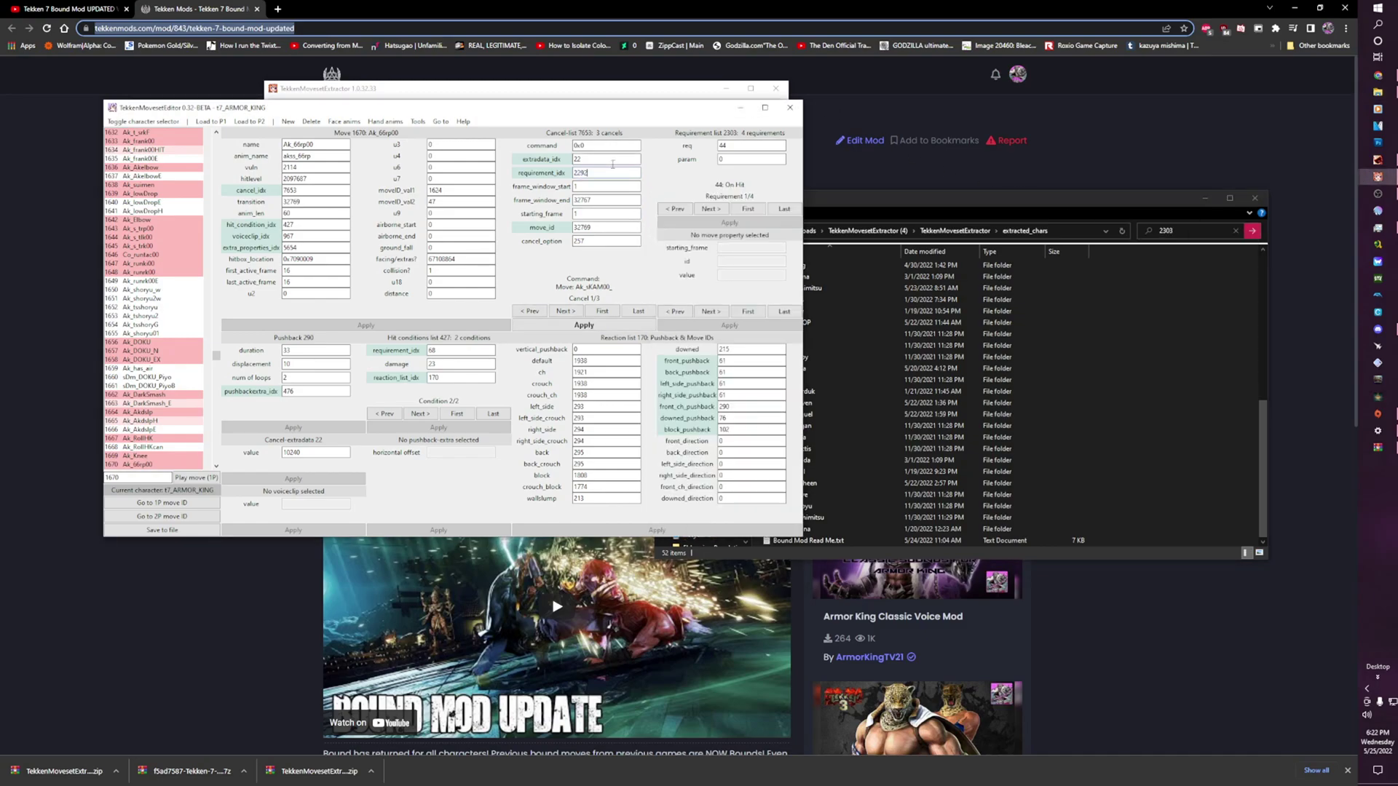
pyautogui.click(585, 327)
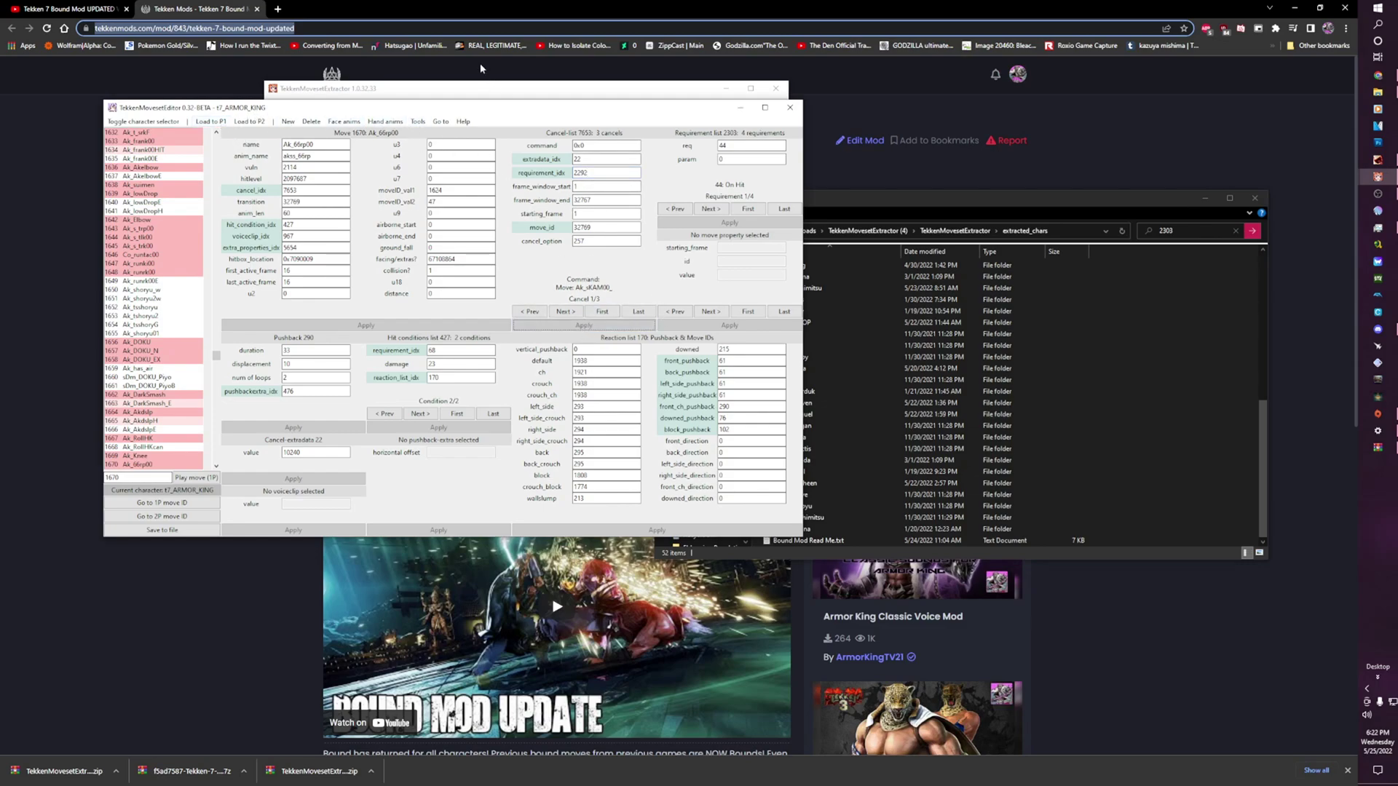
# Switch to the Tekken 7 practice match to check the move, and return to the Moveset Editor
pyautogui.click(486, 95)
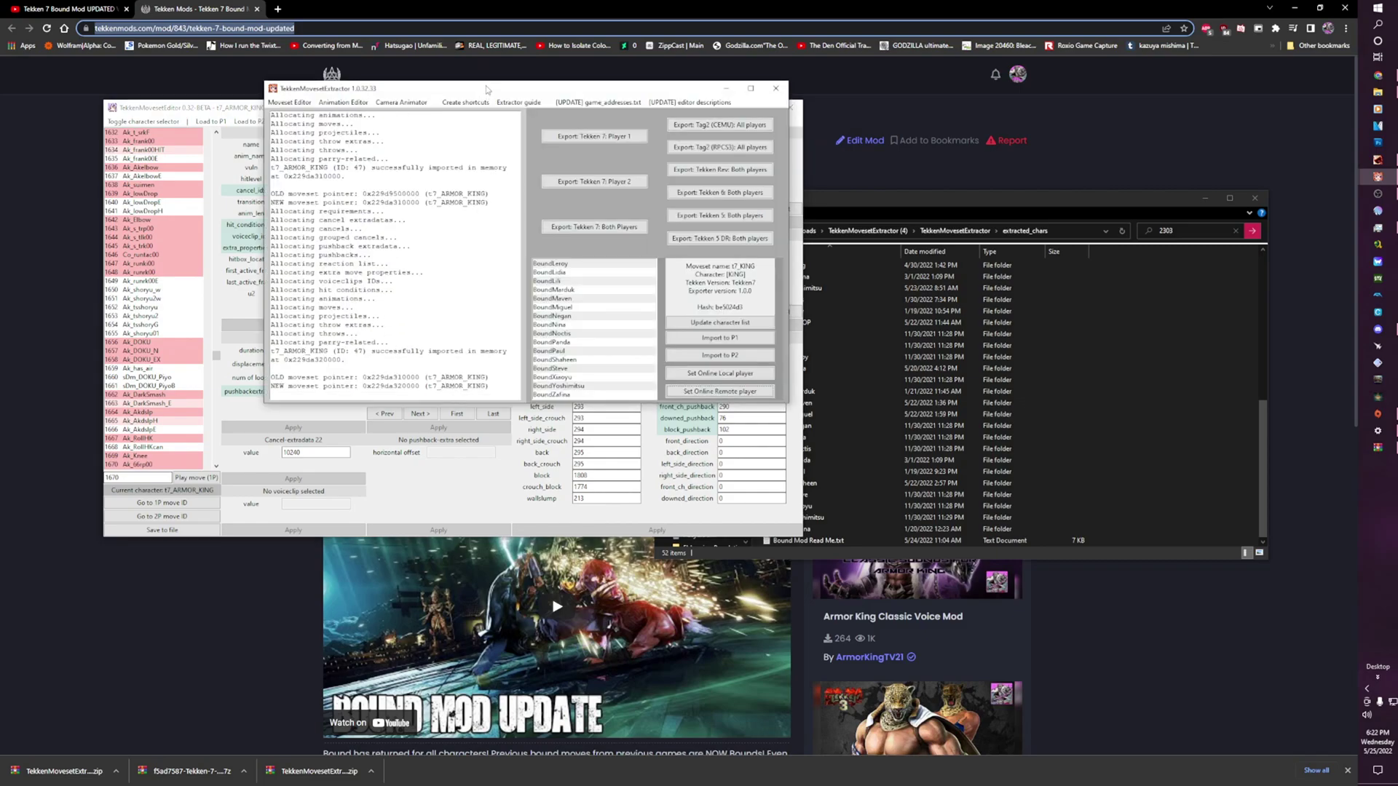
pyautogui.hotkey('alt', 'Tab')
pyautogui.hotkey('alt', 'Tab')
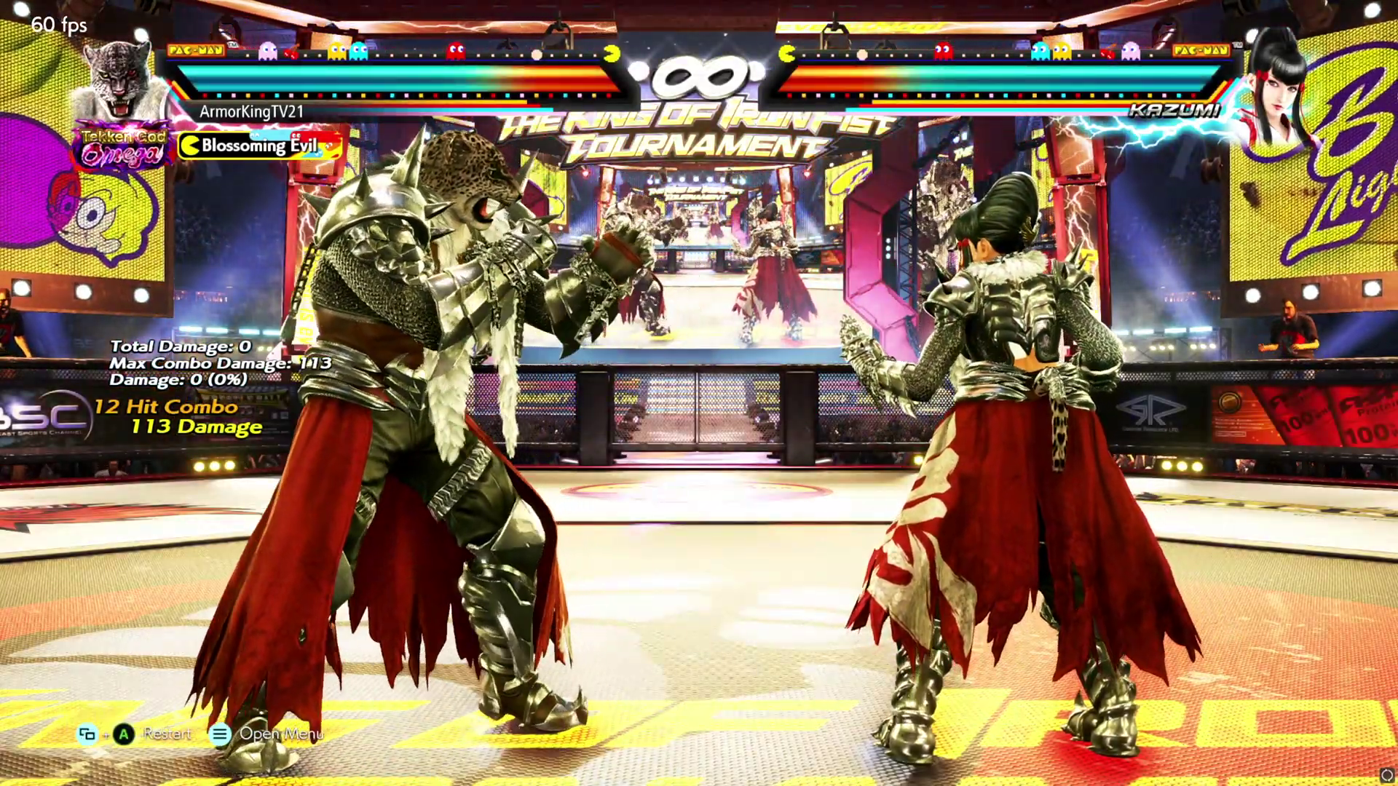
pyautogui.press('Escape')
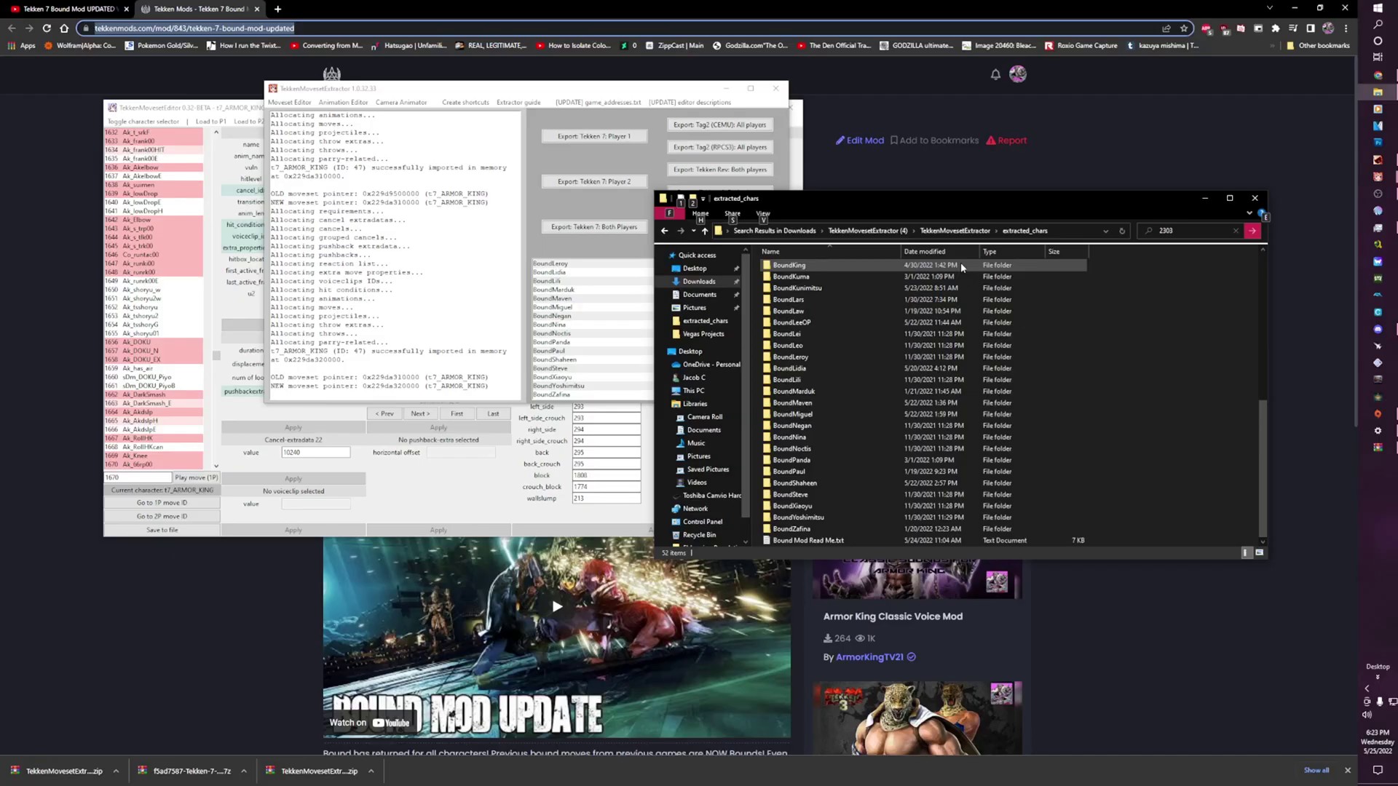
pyautogui.click(217, 111)
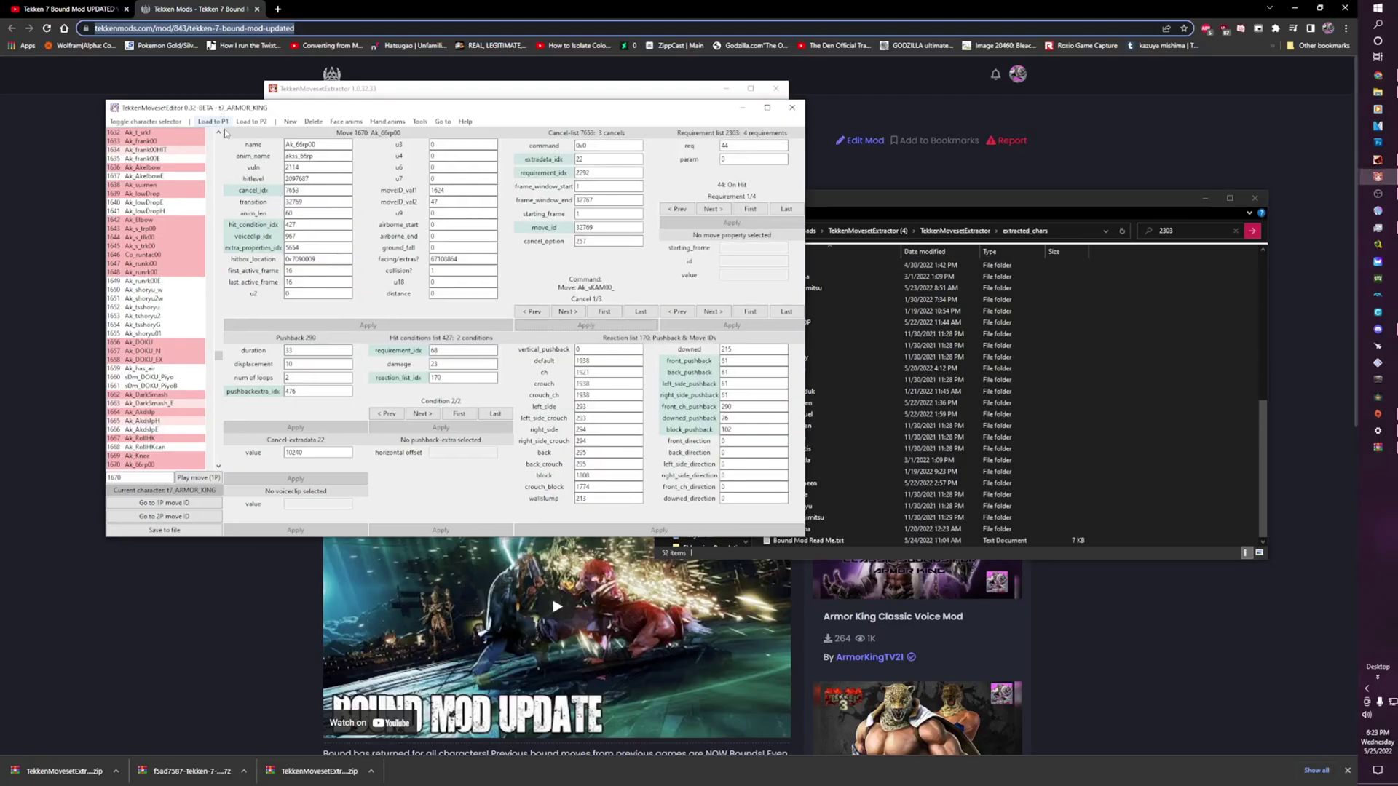